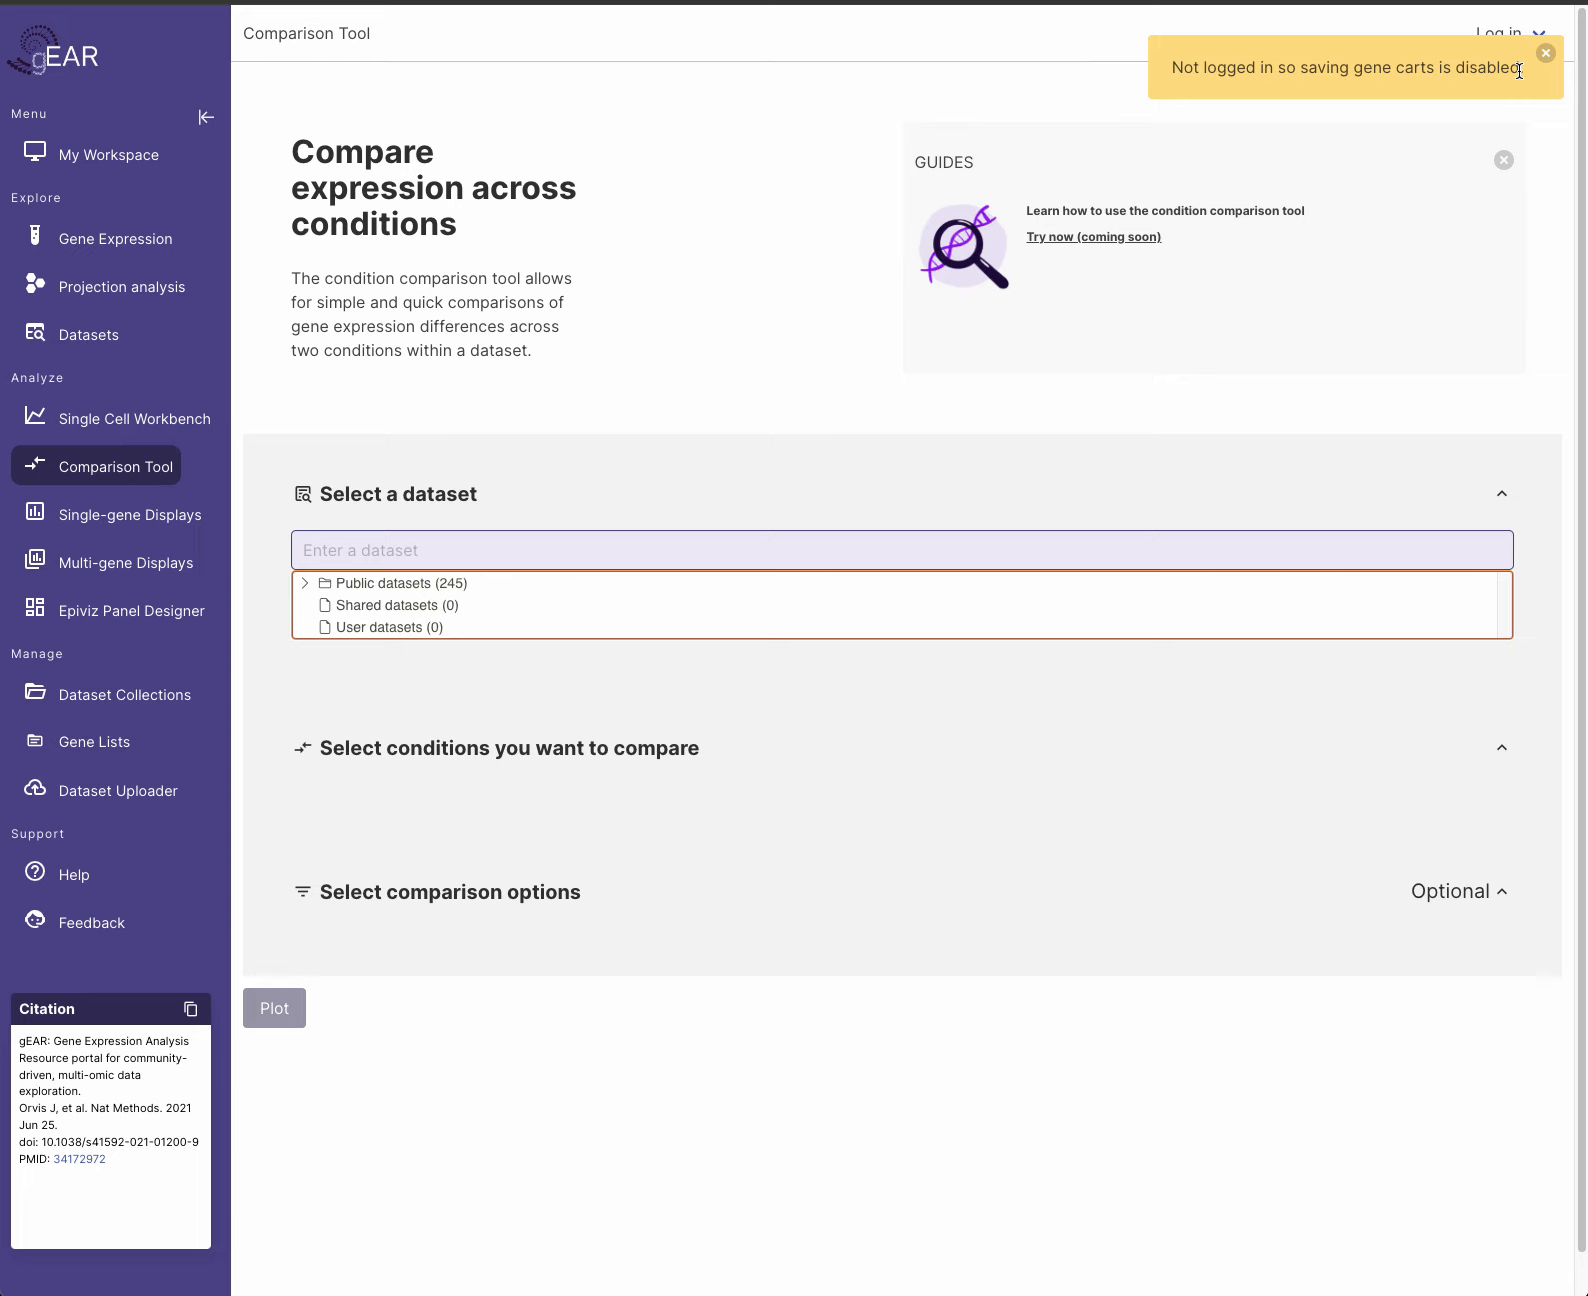
# - Dismiss the login notice and log in using the saved curator account's e-mail and password
pyautogui.click(1547, 54)
pyautogui.click(1512, 40)
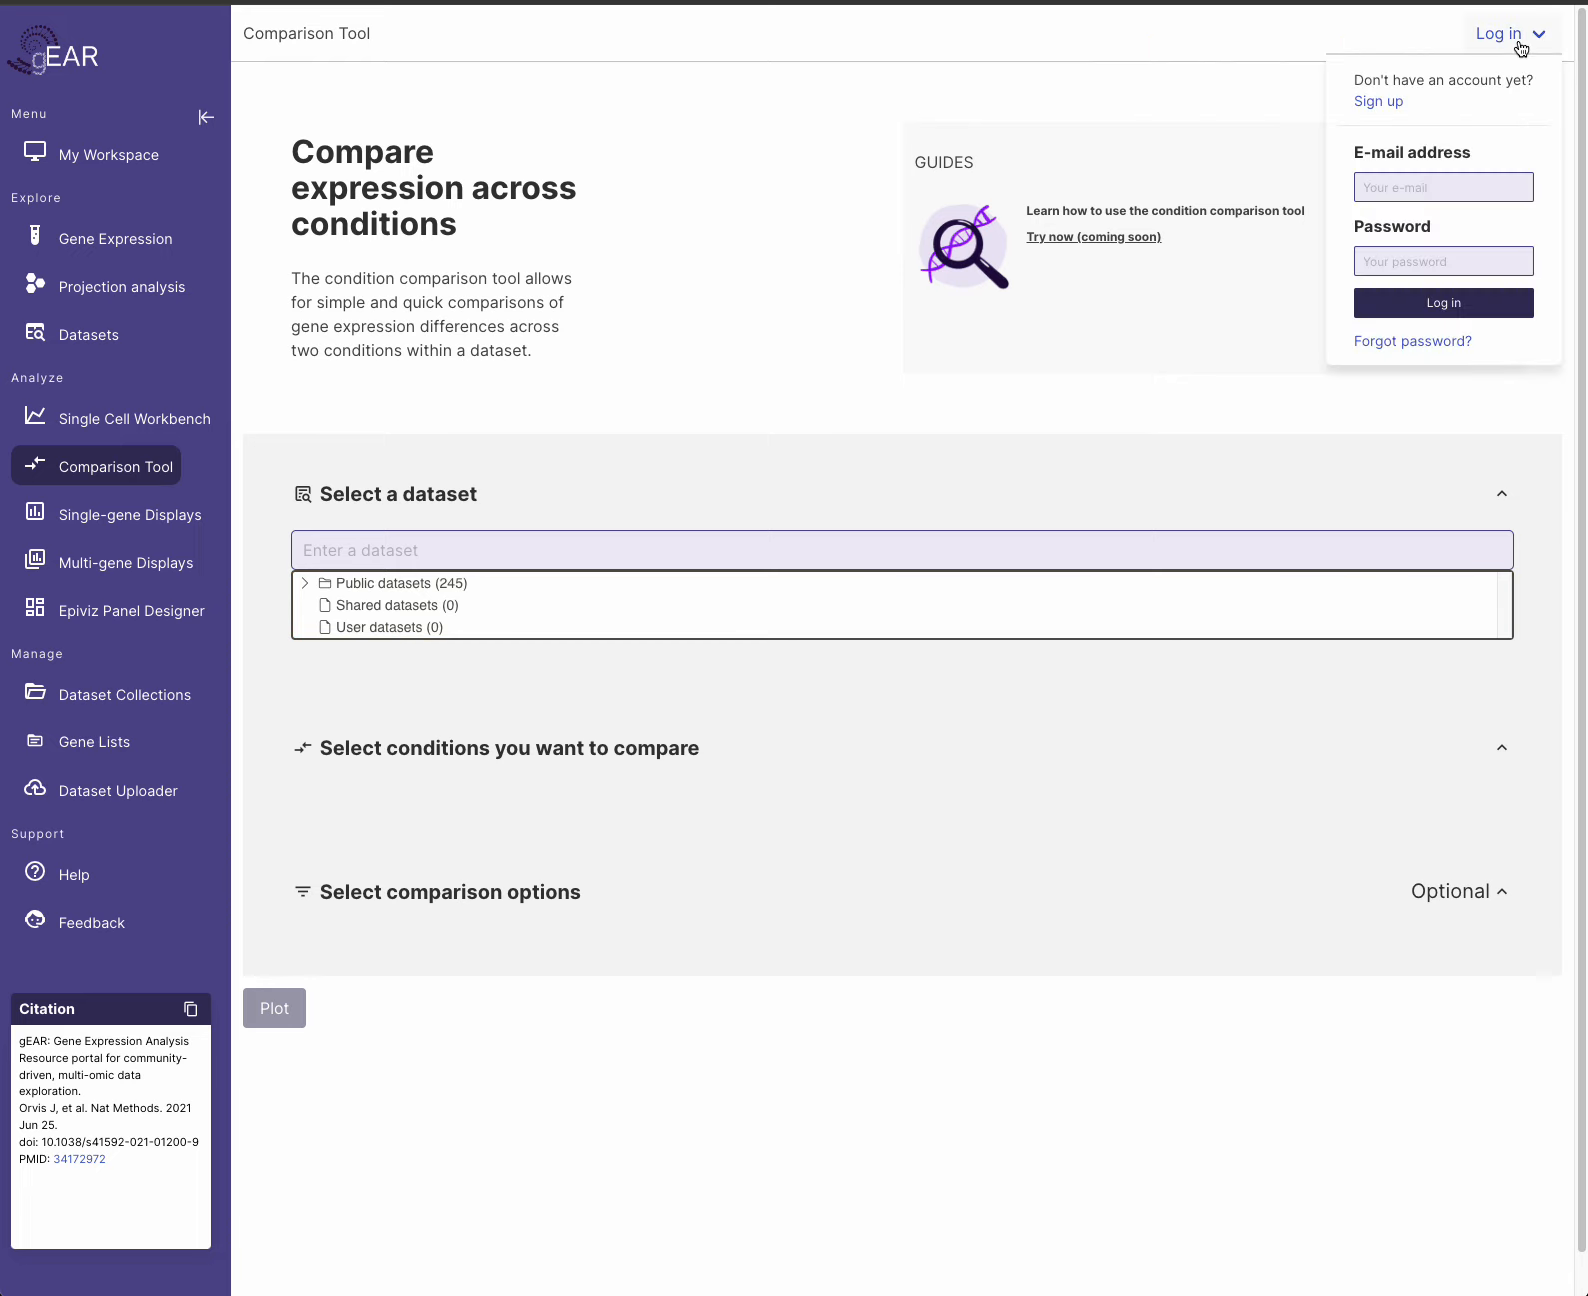
pyautogui.click(1443, 187)
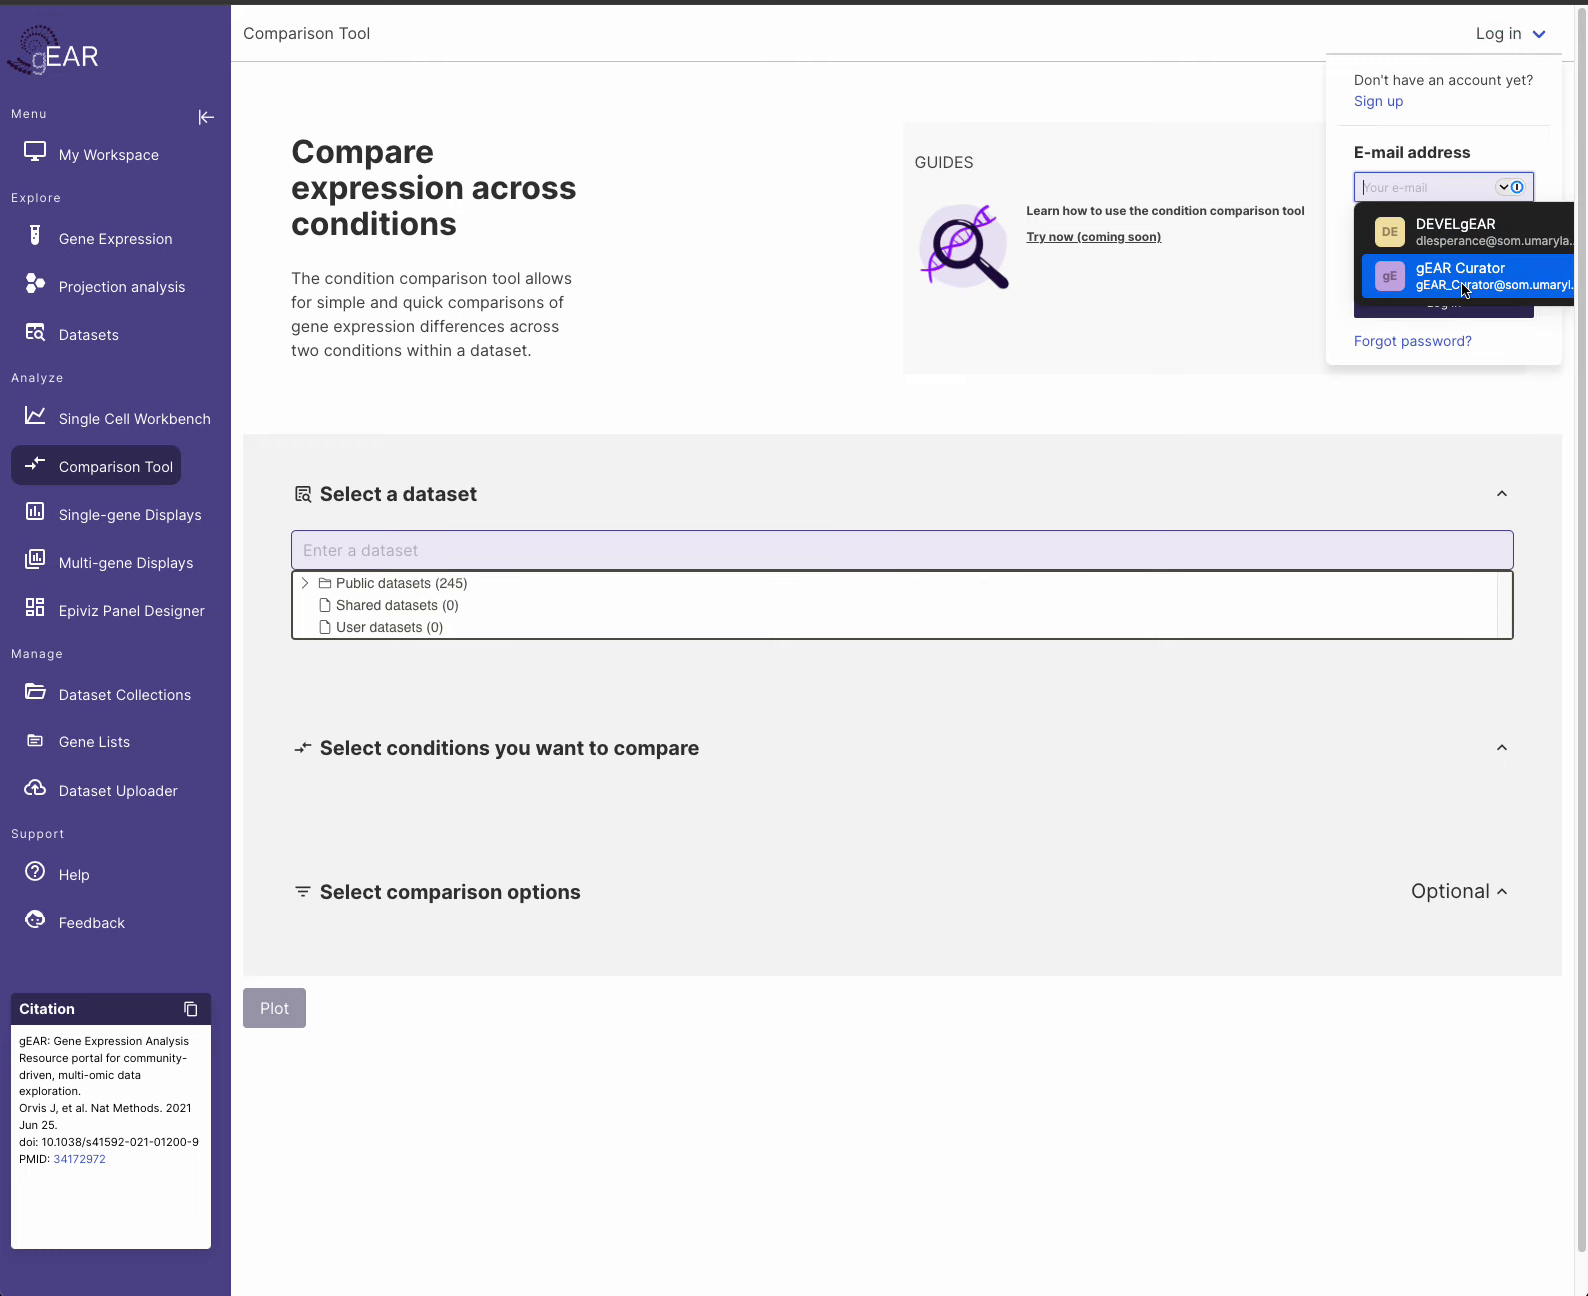
pyautogui.click(1460, 268)
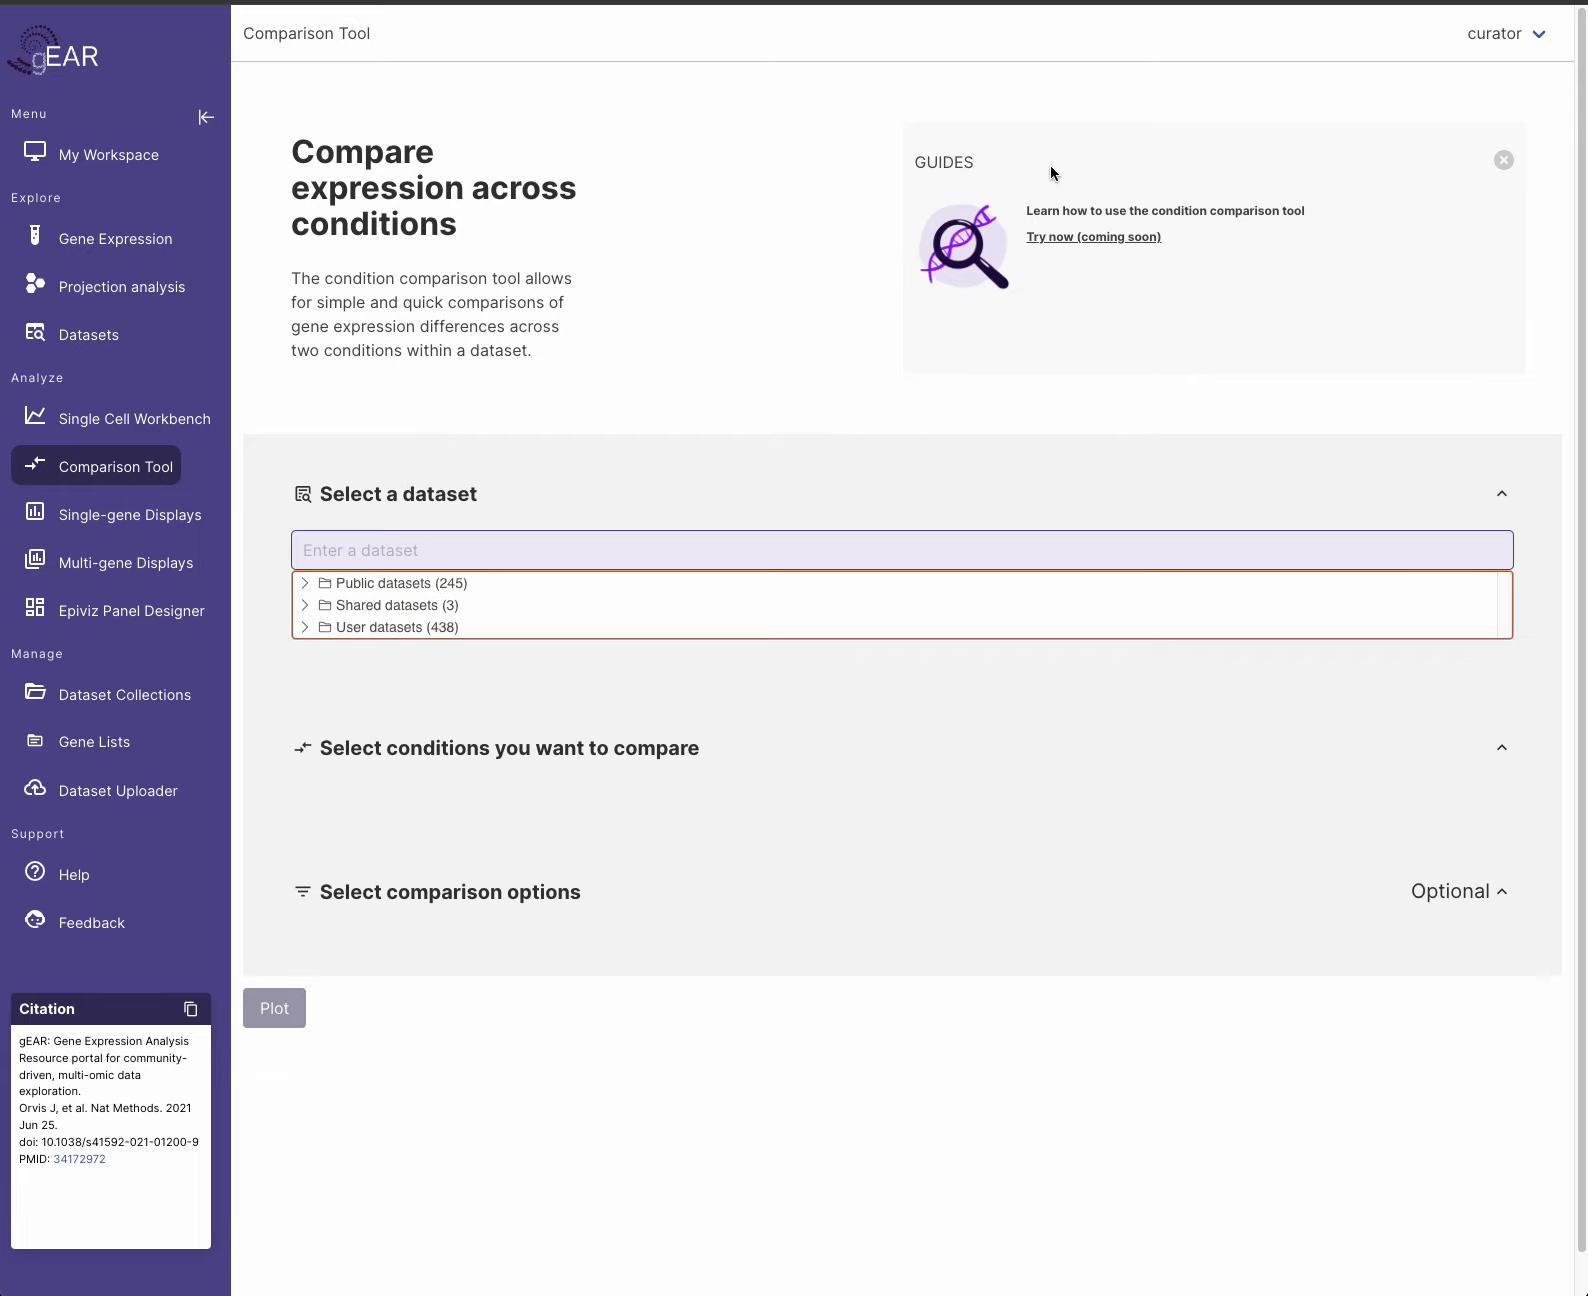
pyautogui.moveTo(300, 280); pyautogui.dragTo(525, 347)
pyautogui.click(539, 353)
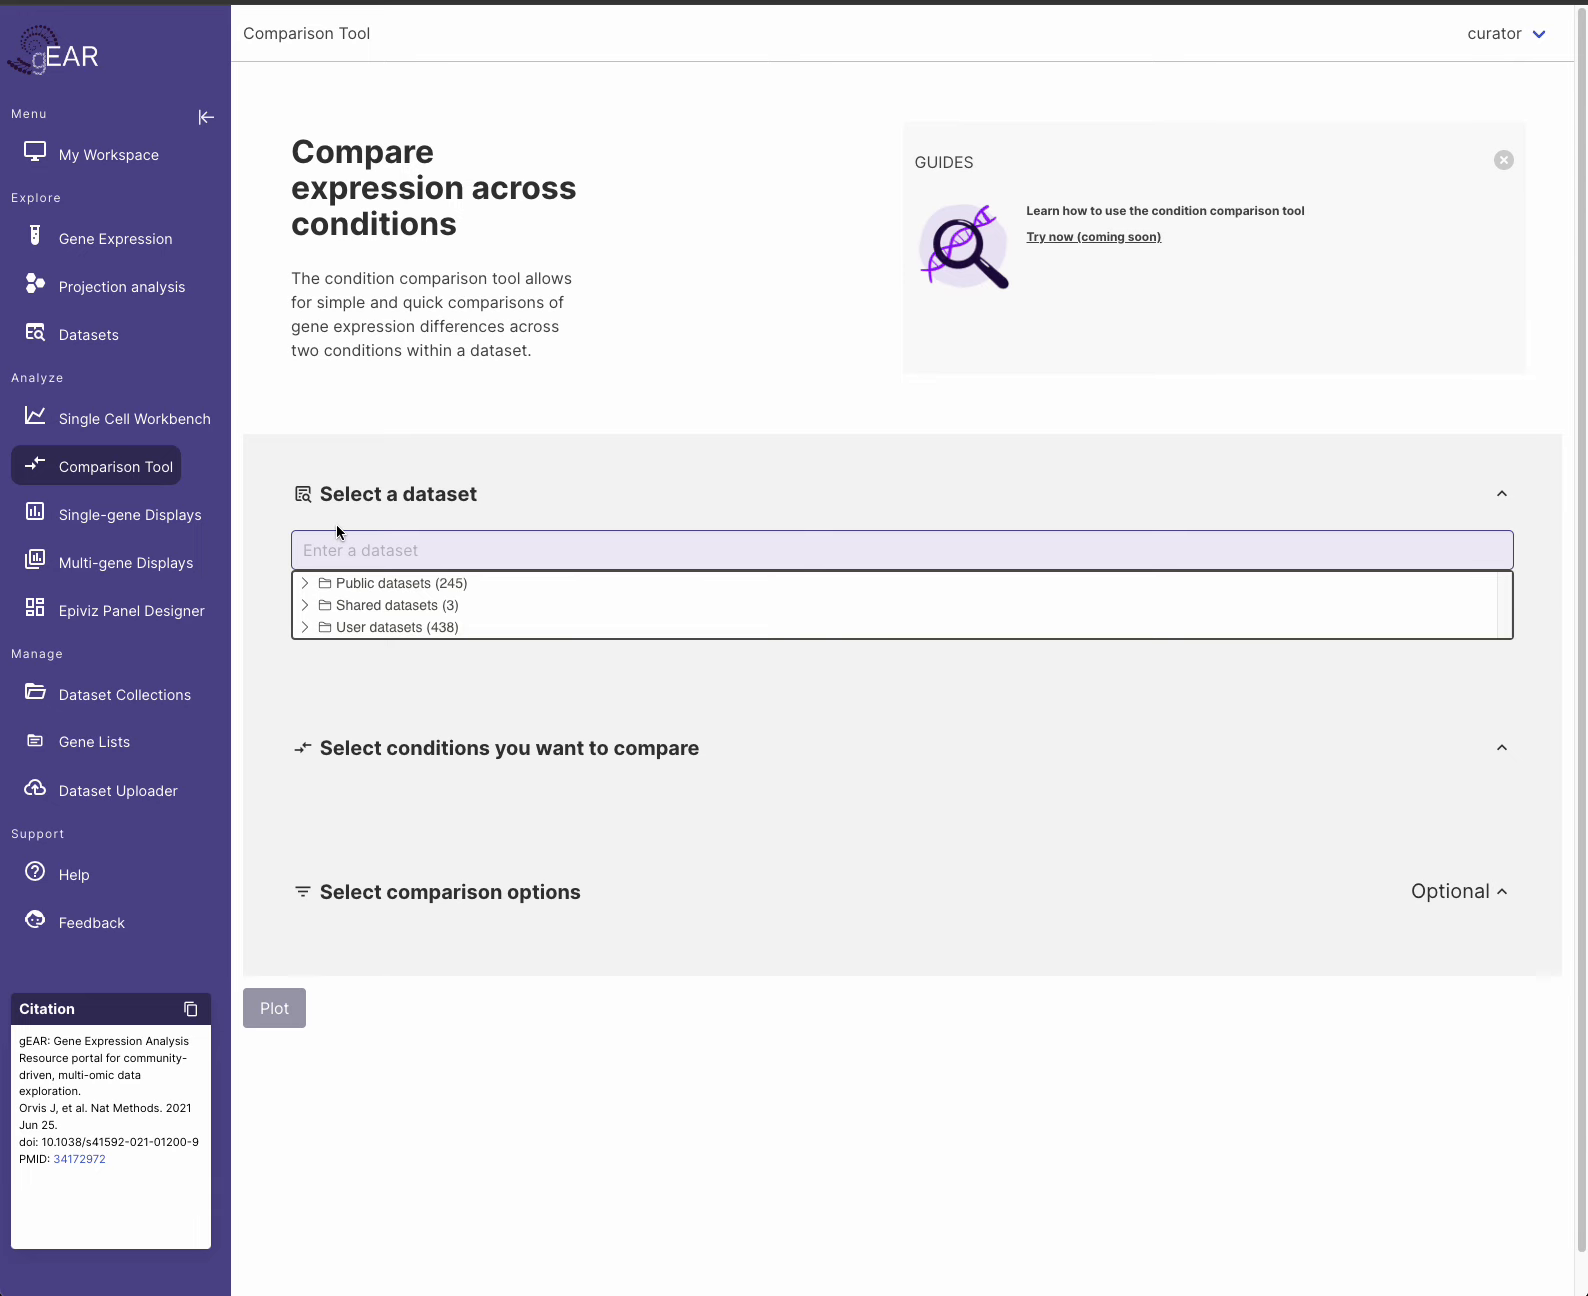
# - Select the public dataset "2-4 months, mouse, RNA-seq, cochlea, 2h post noise exposure day/night, with or without glucorticoids" for the comparison
pyautogui.click(306, 584)
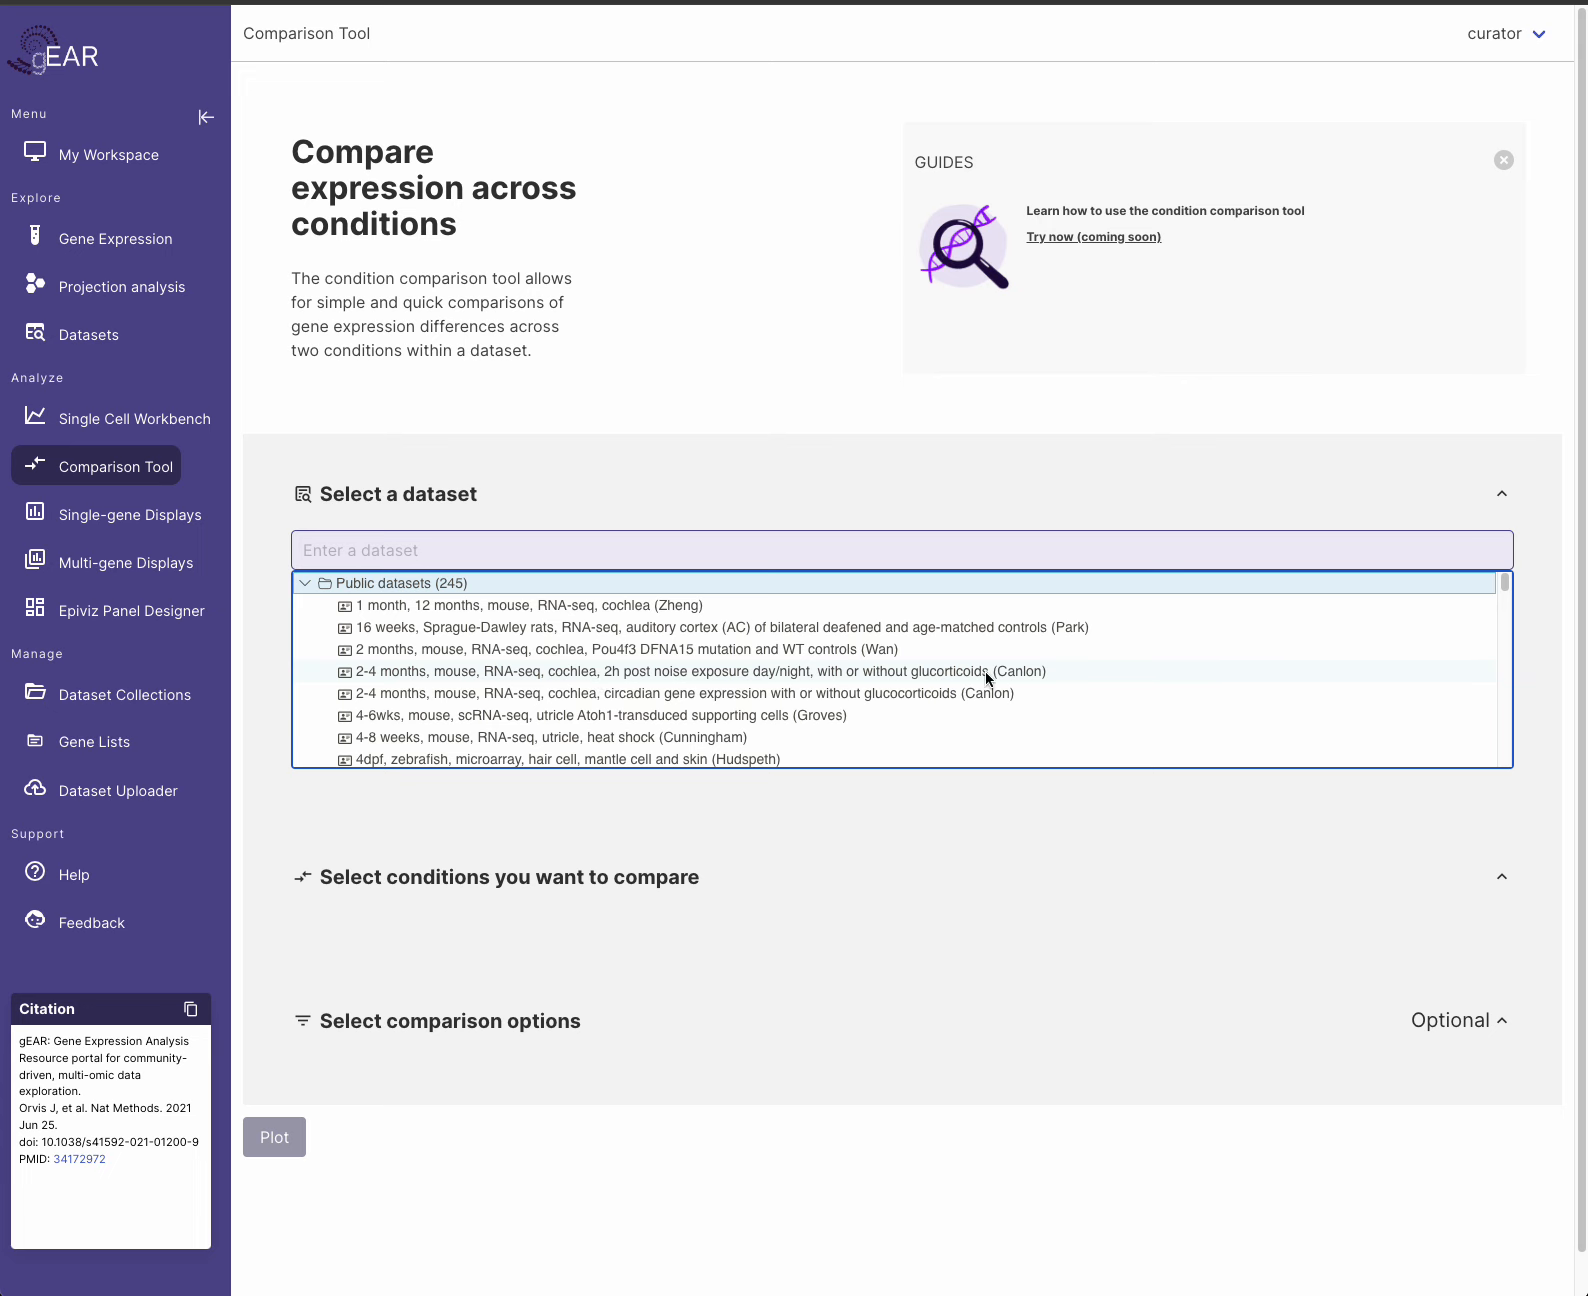
pyautogui.click(1048, 667)
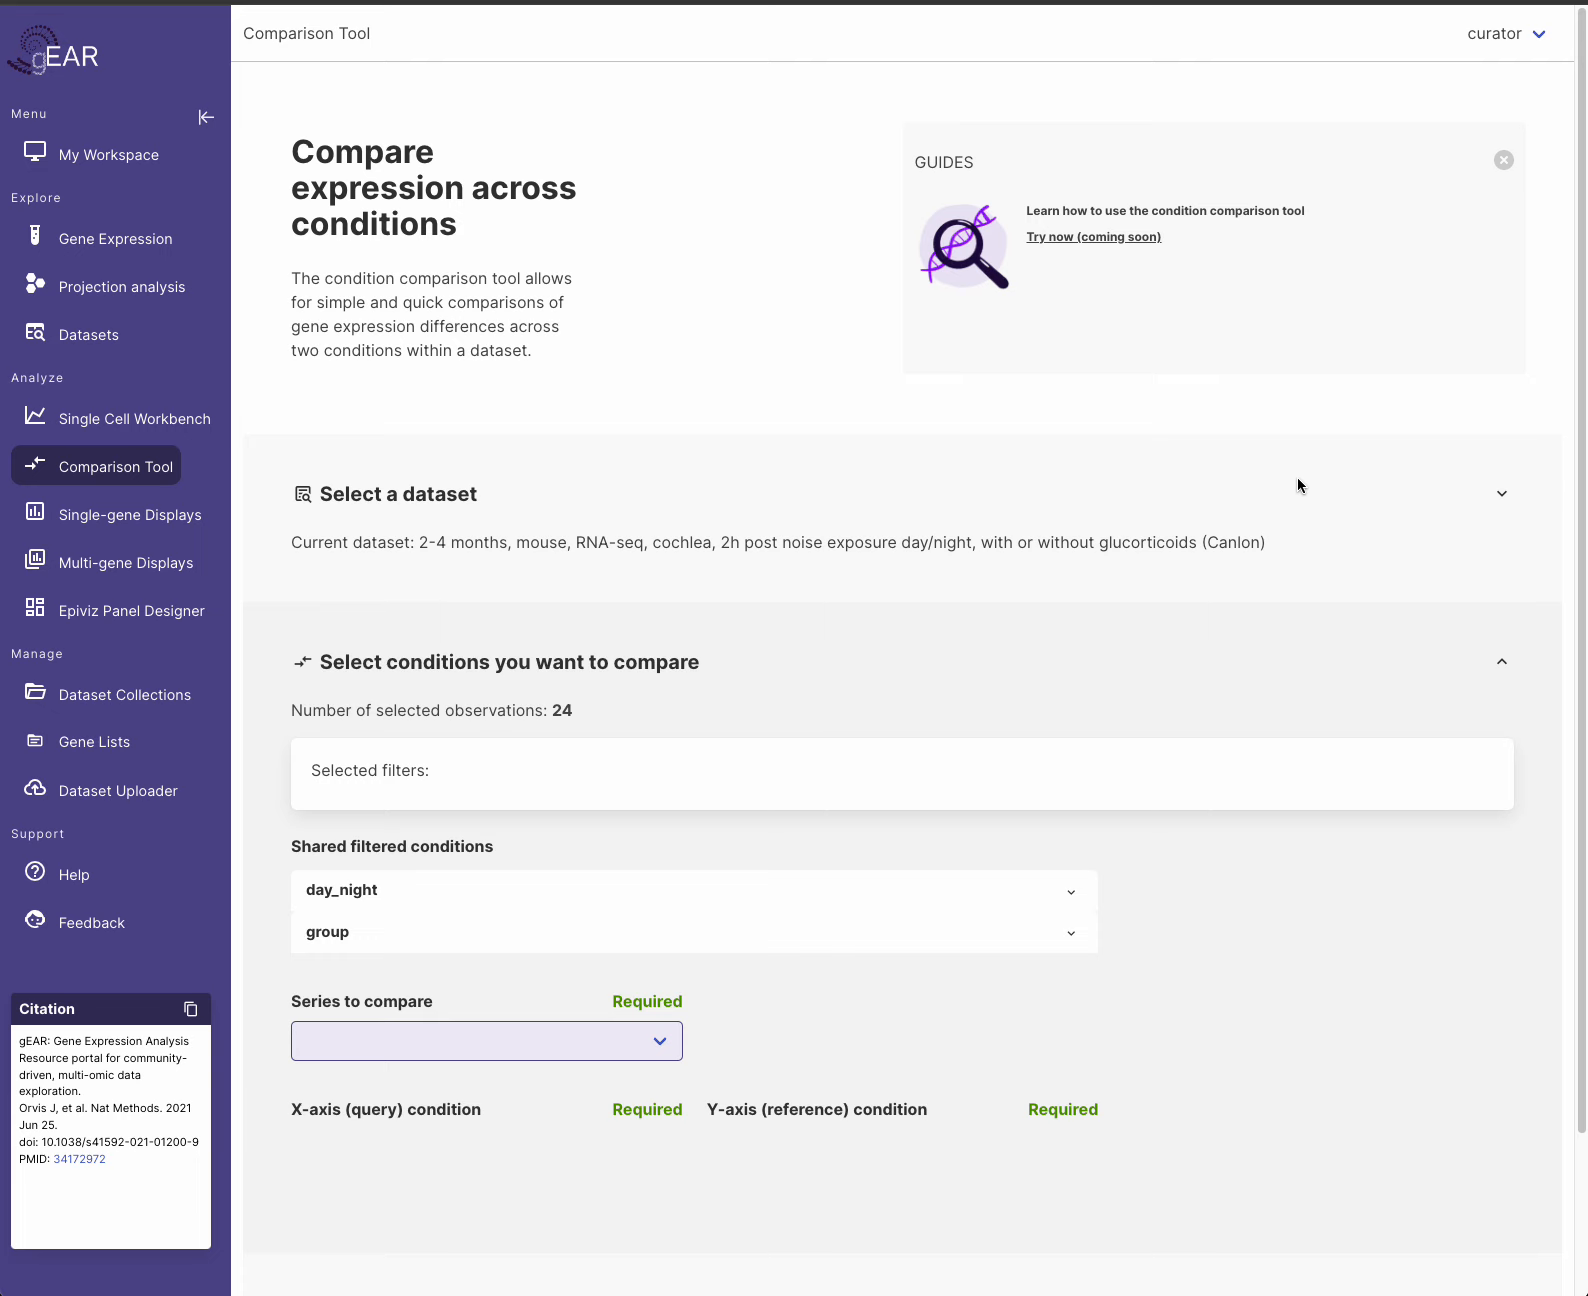
# - Look at the dataset chooser again and return to the selection of conditions to compare
pyautogui.click(929, 492)
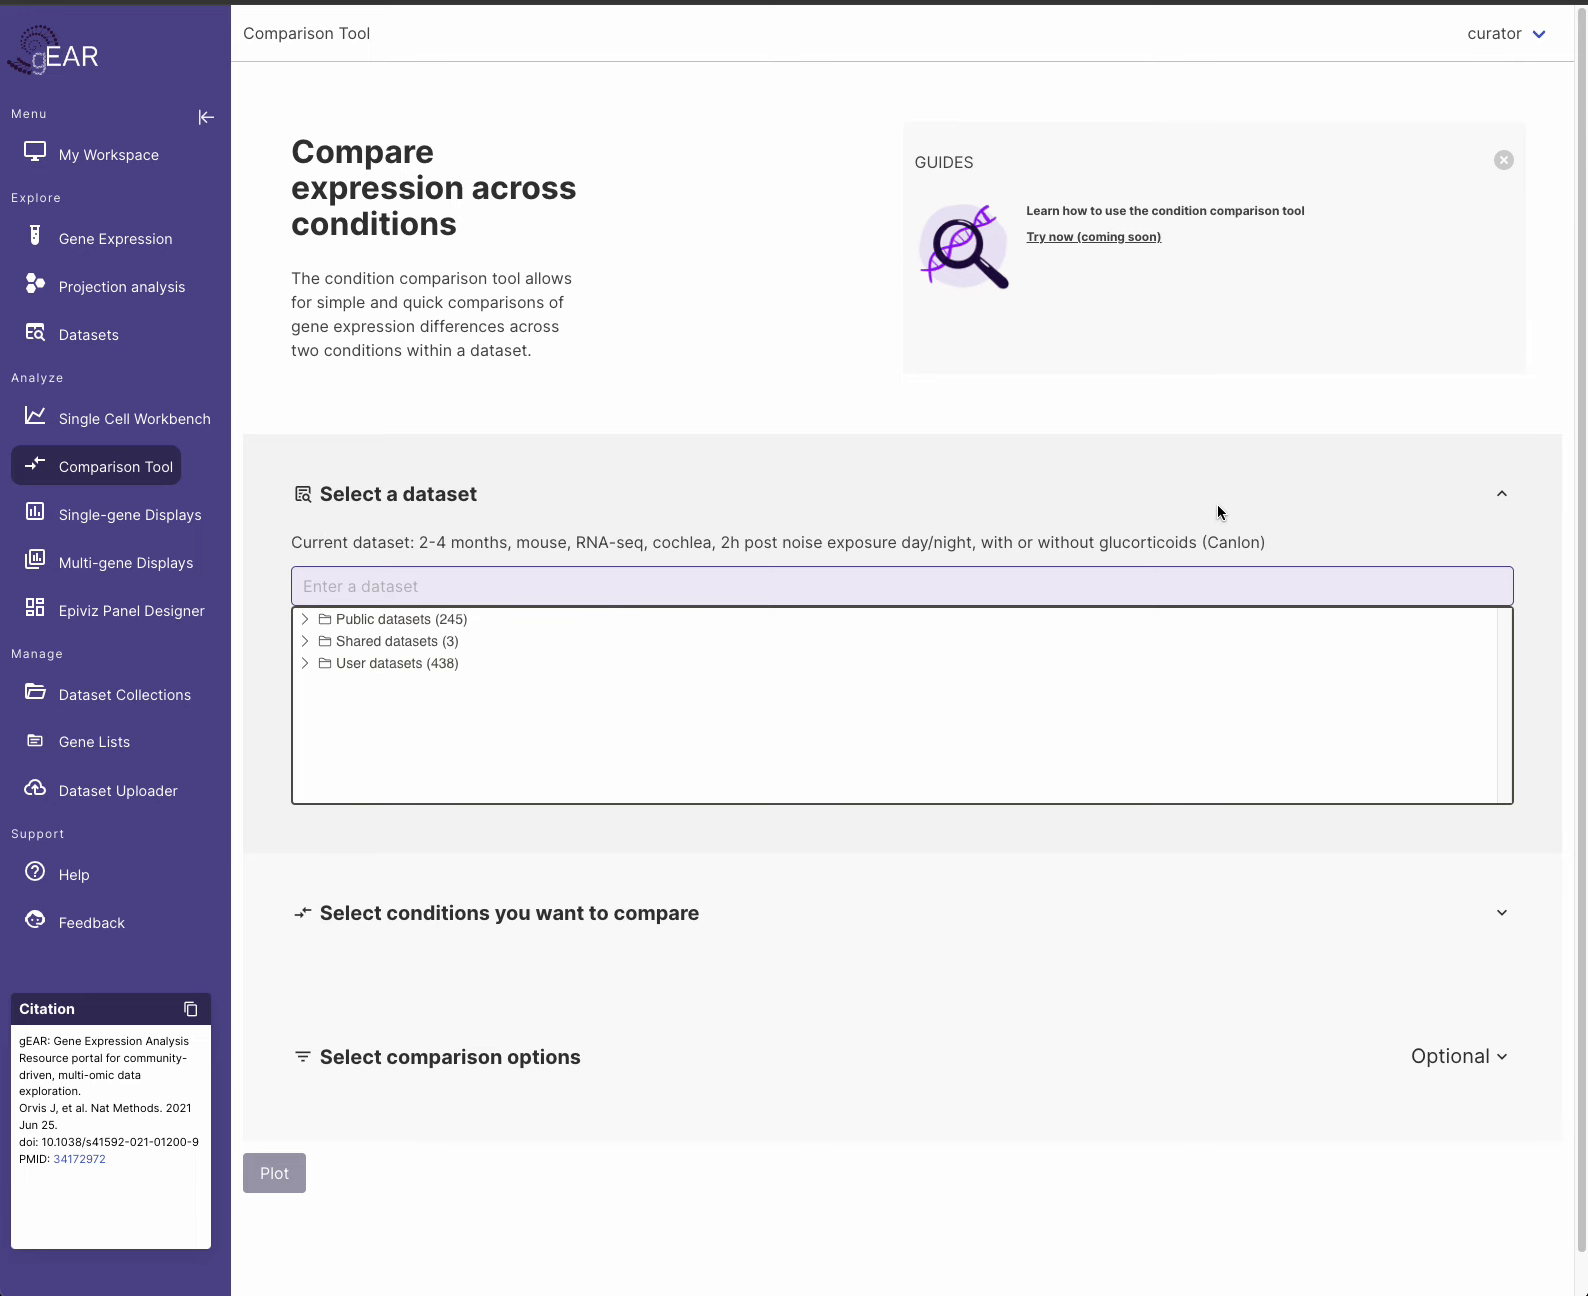
pyautogui.click(706, 494)
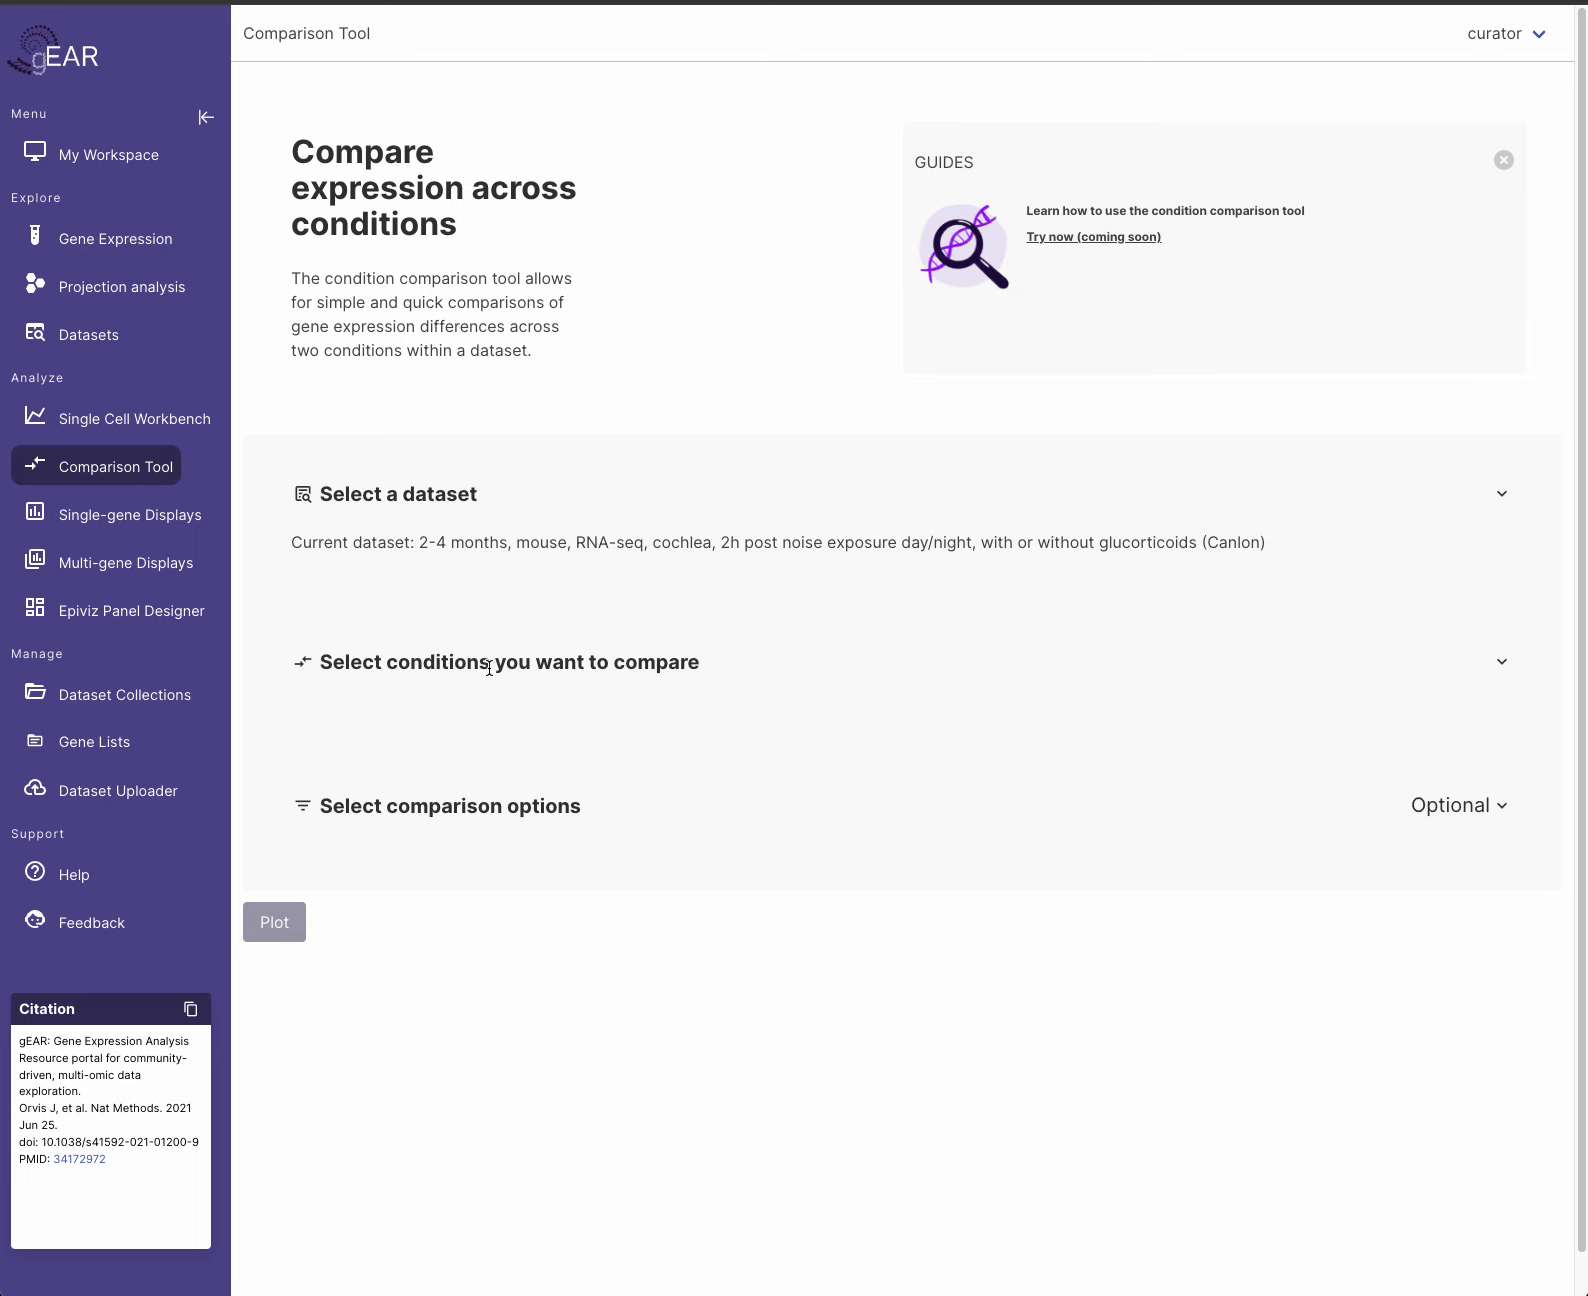
pyautogui.click(746, 667)
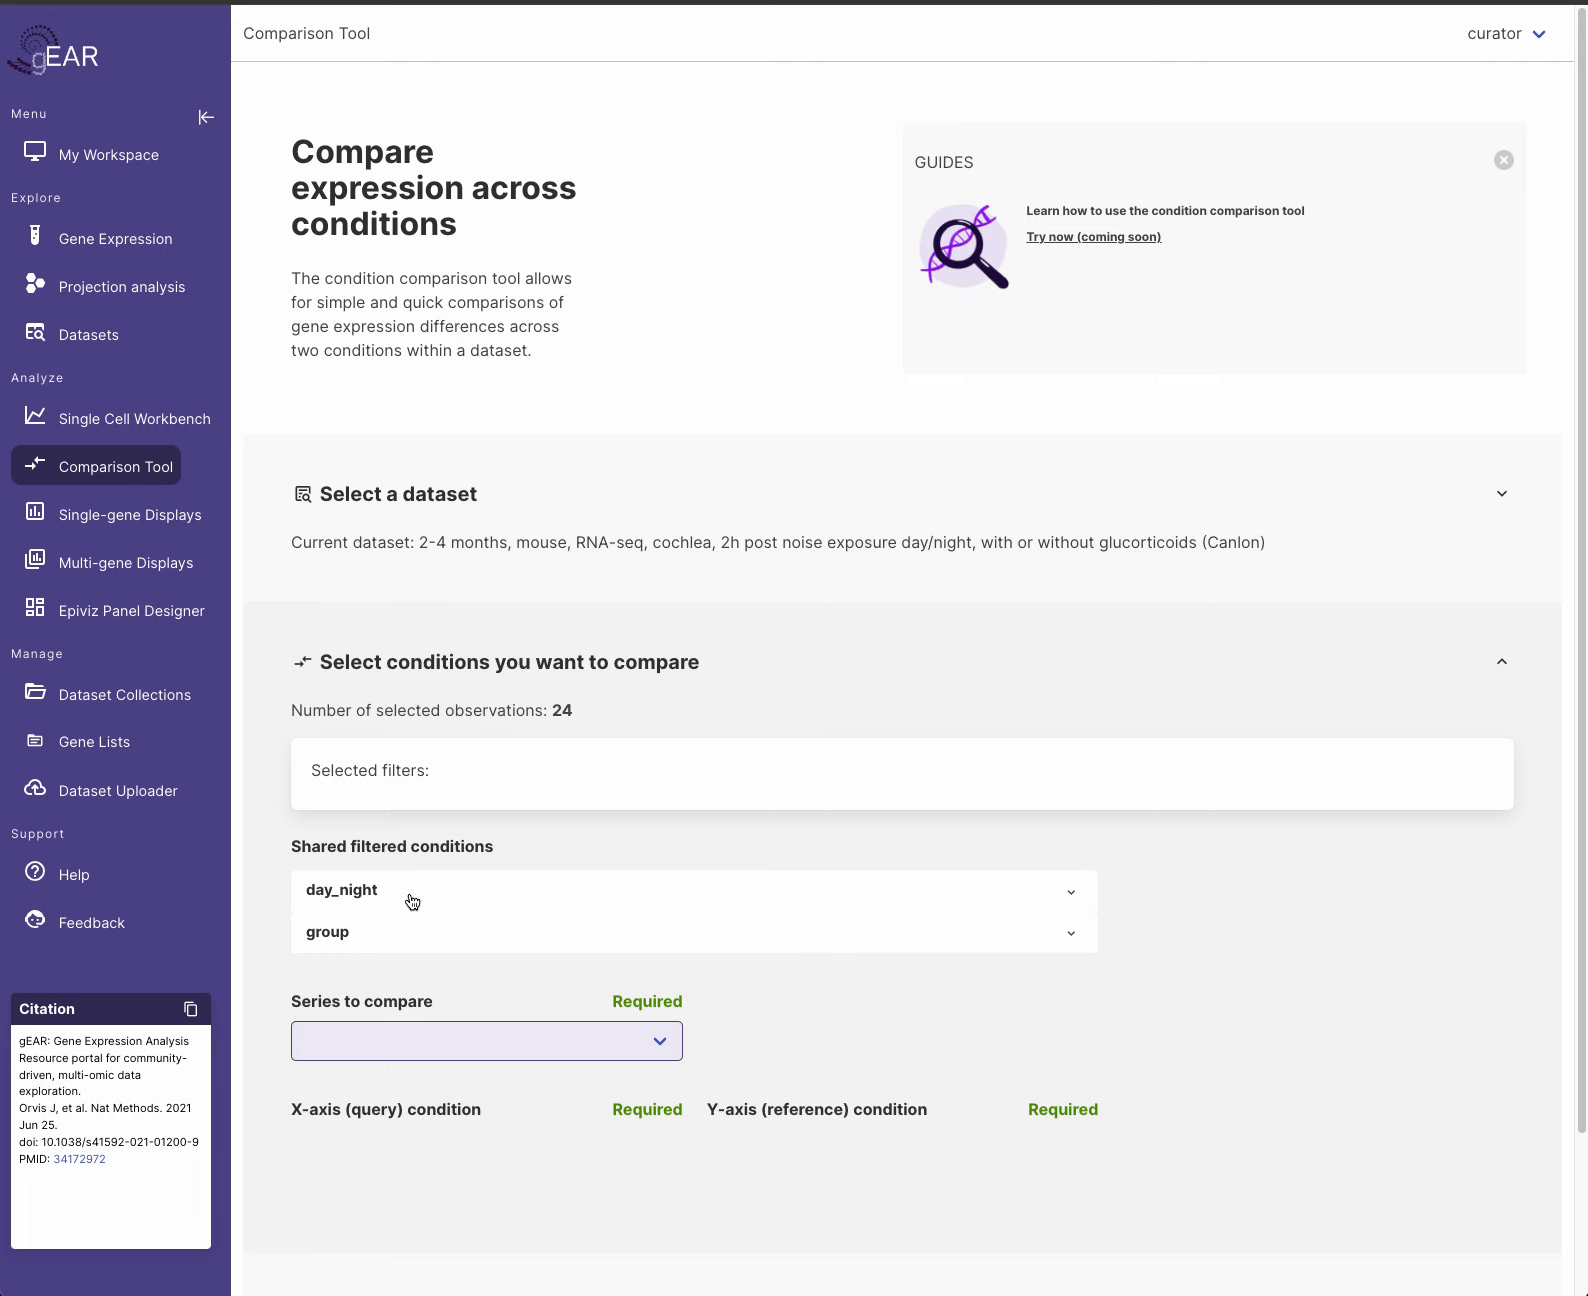
# - Filter the shared conditions to night_time under day_night and review the group categories
pyautogui.click(358, 934)
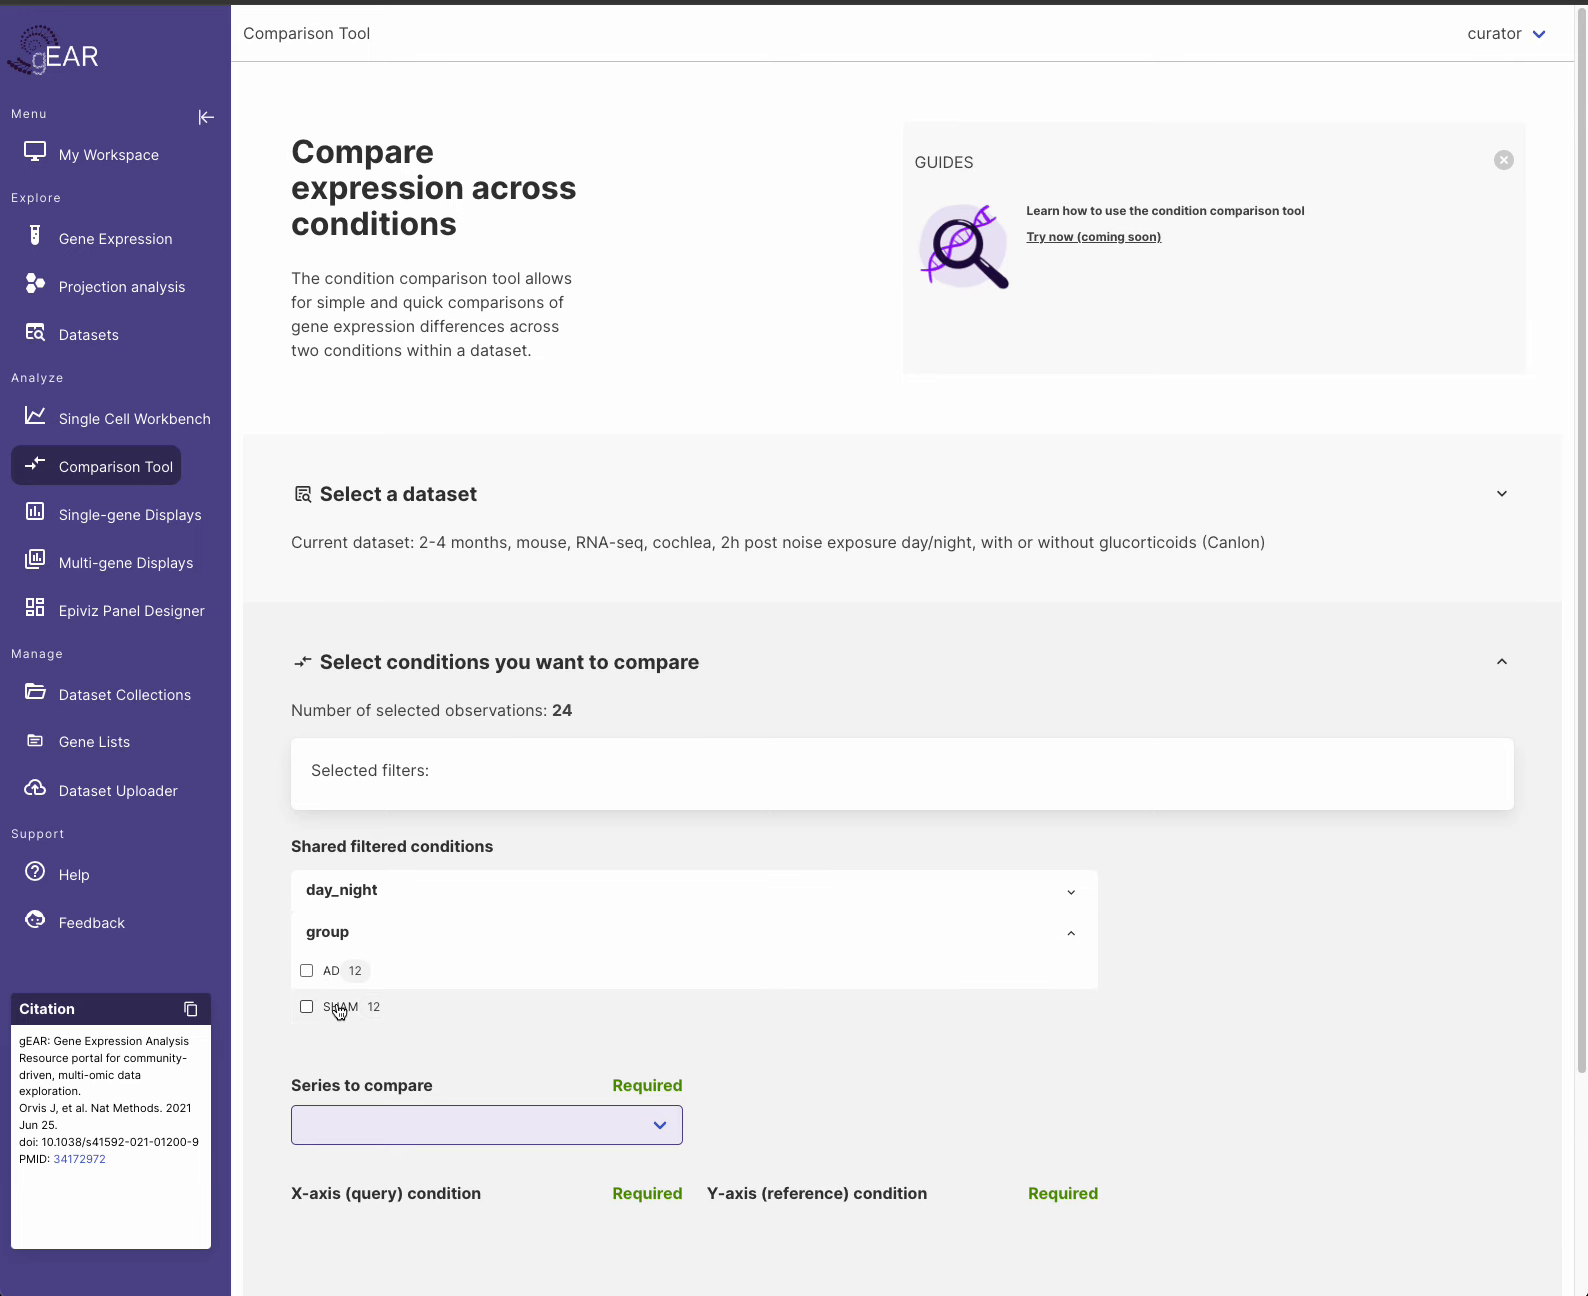
pyautogui.click(340, 936)
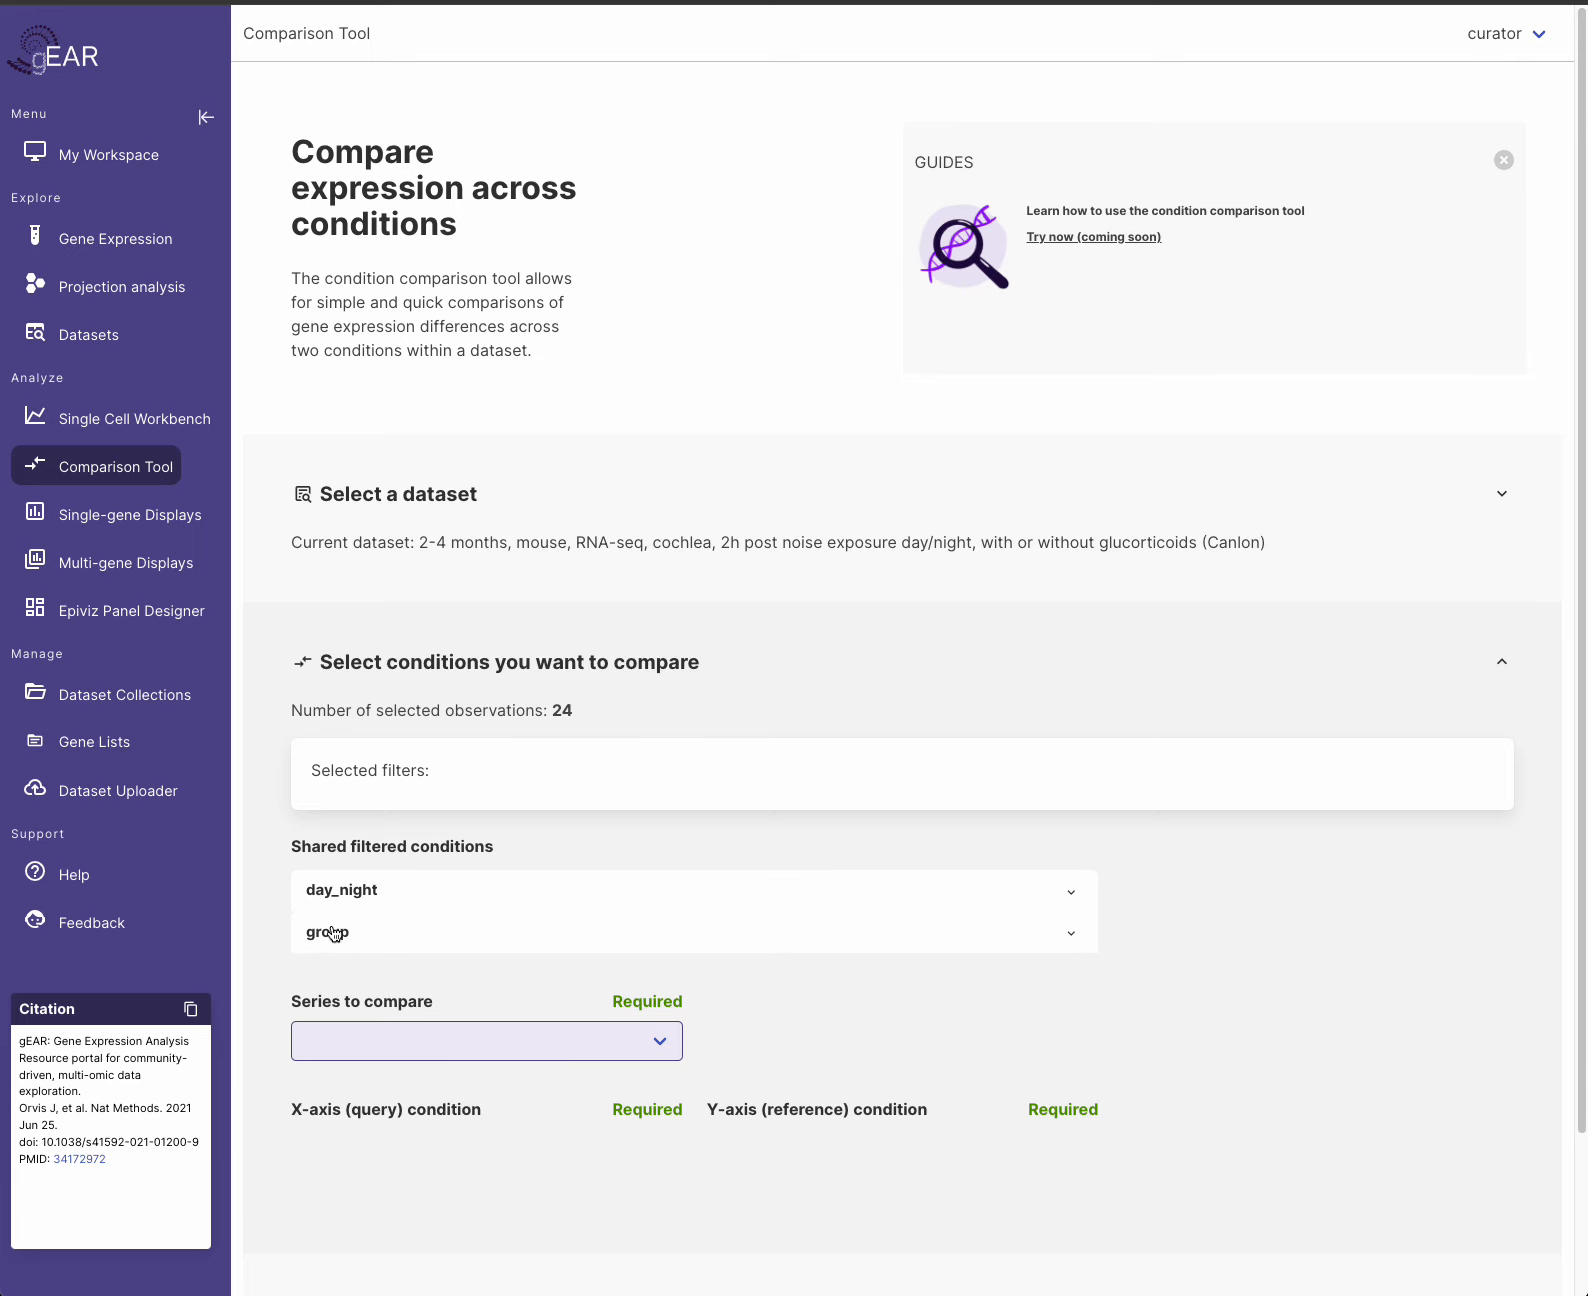
pyautogui.click(376, 900)
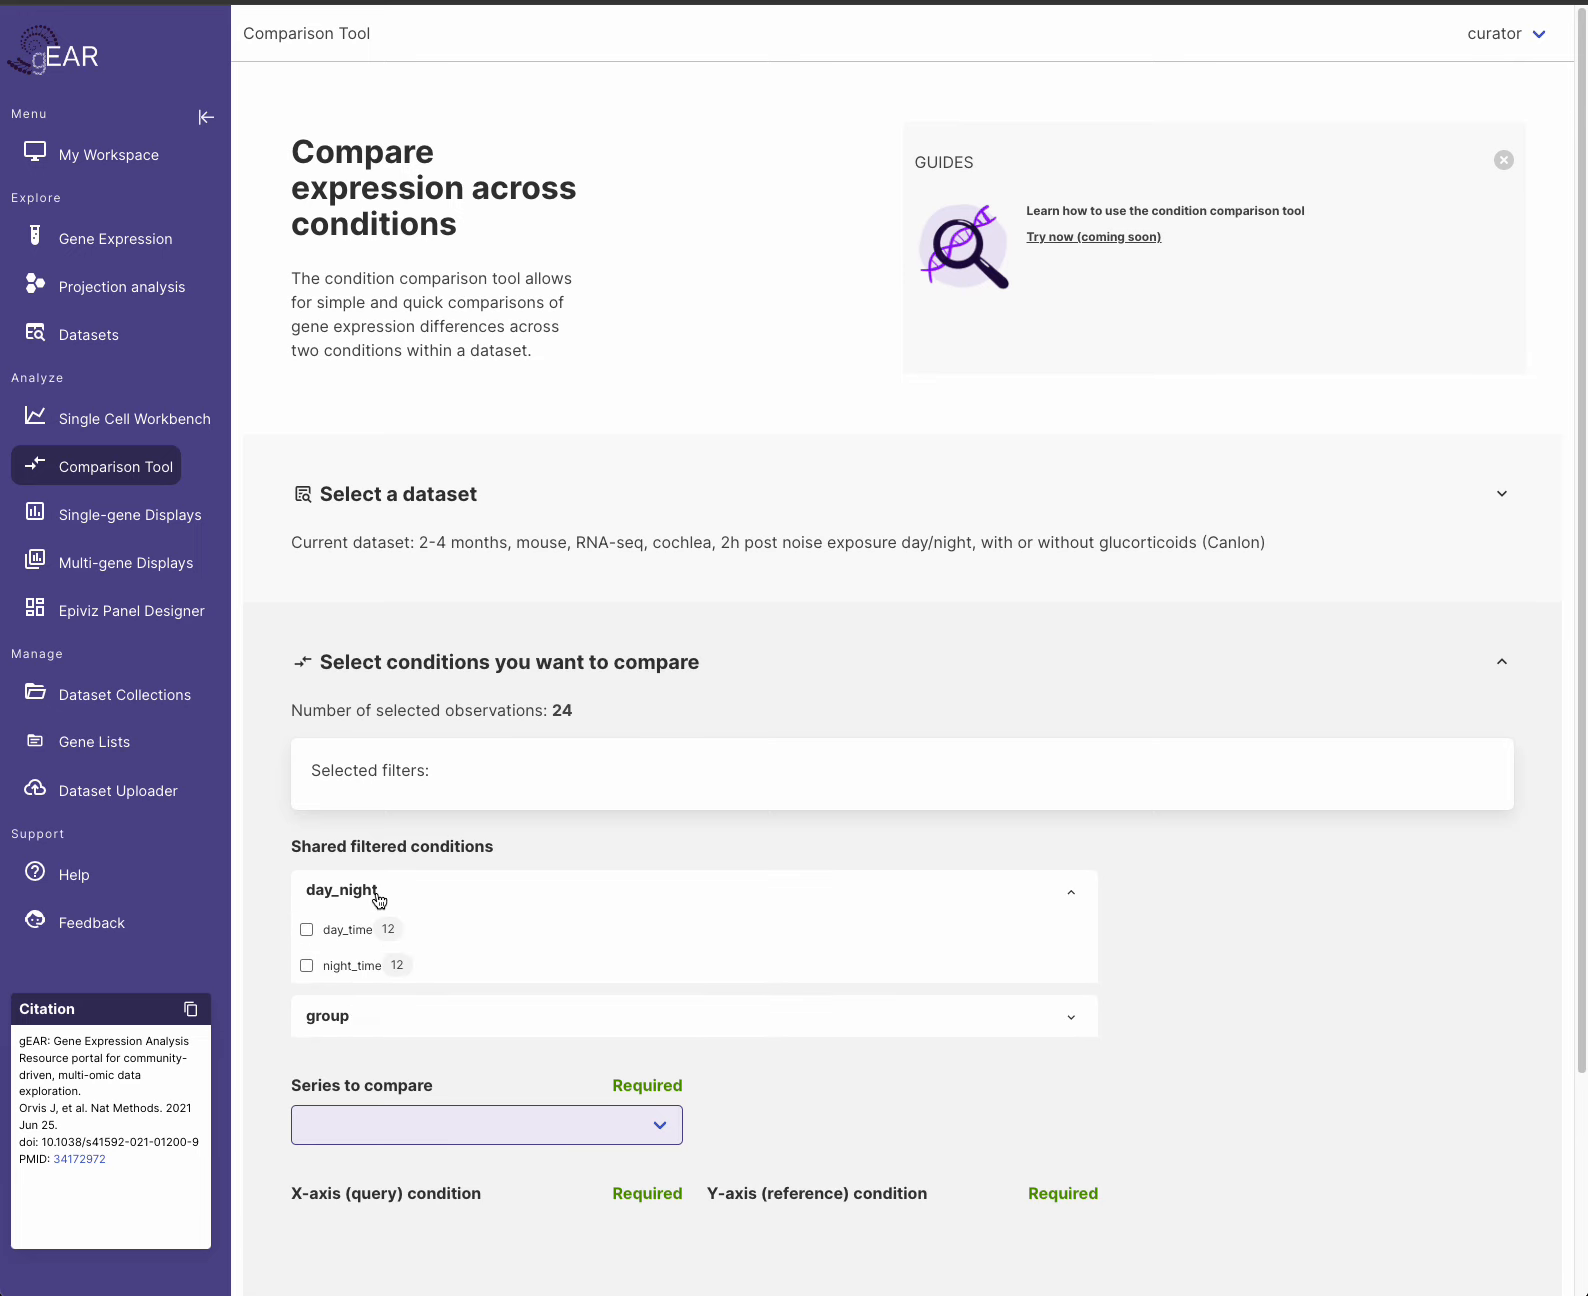
pyautogui.click(307, 966)
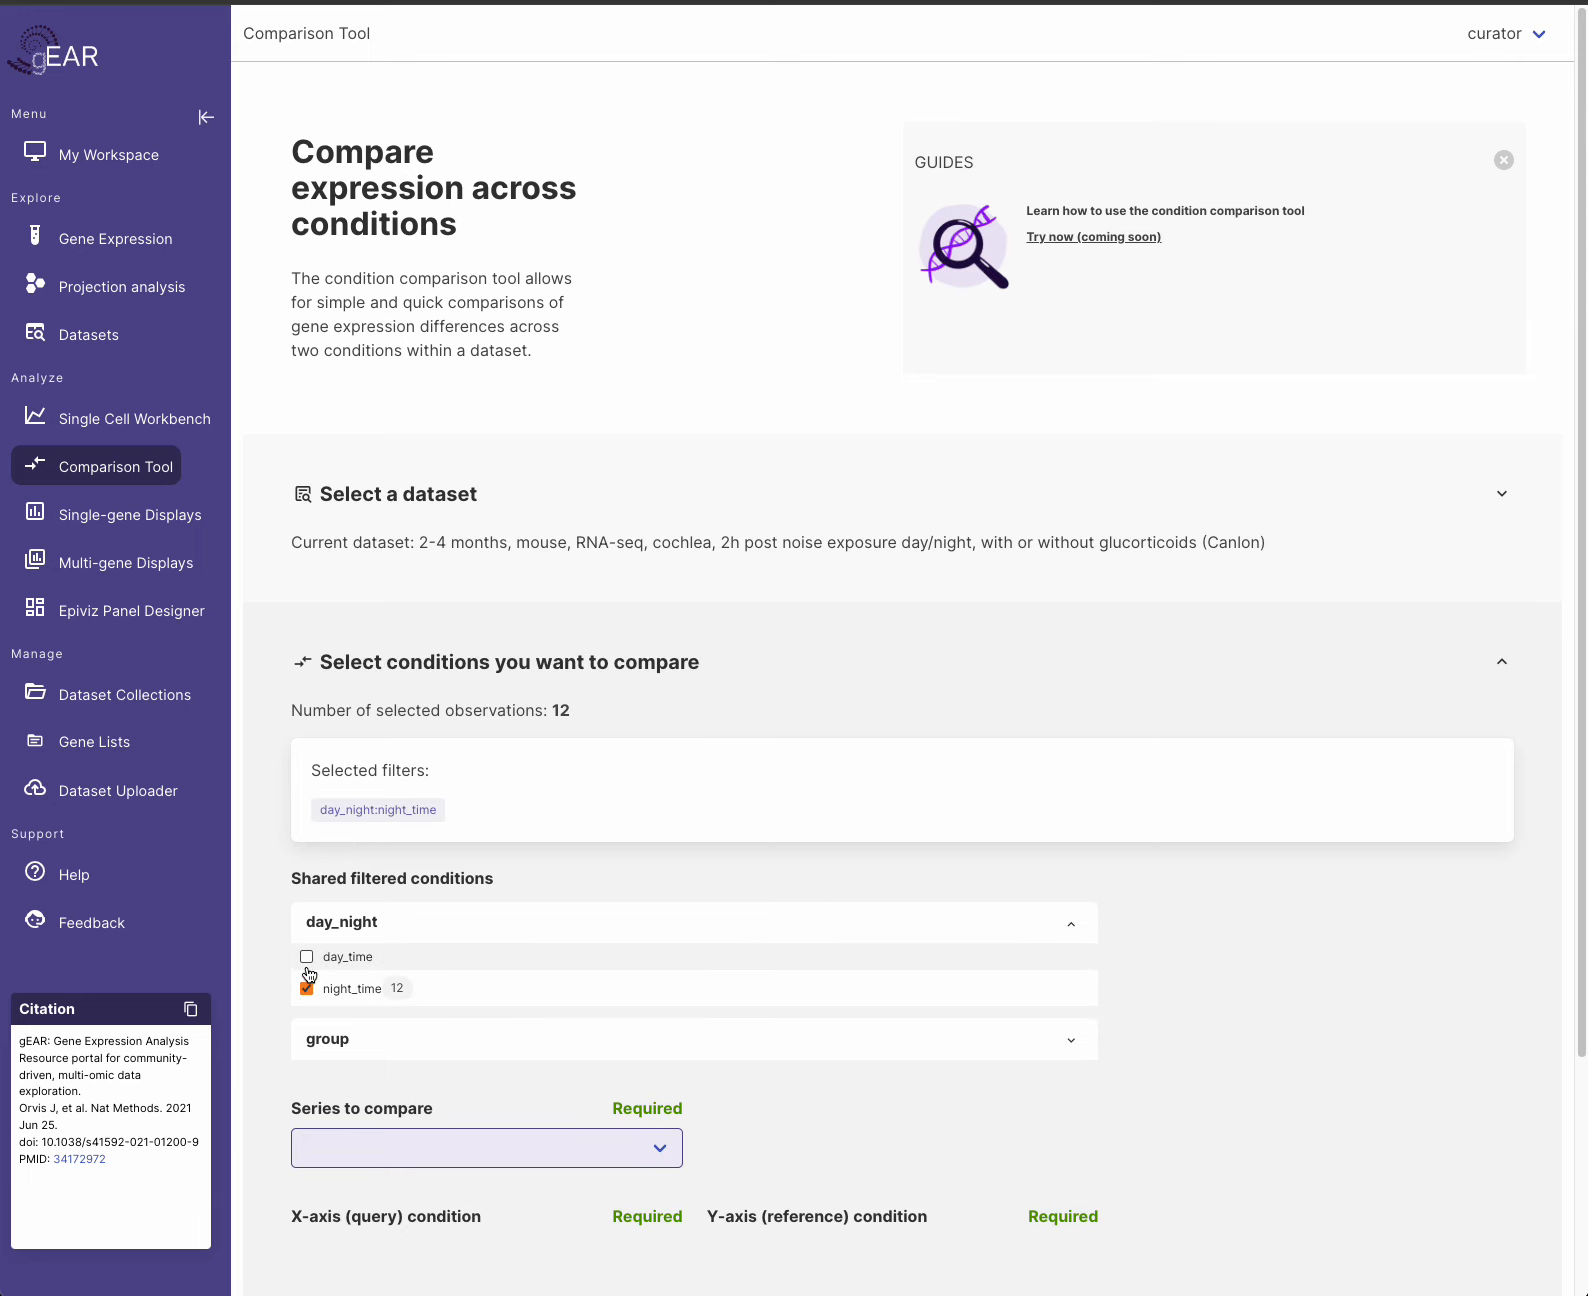
pyautogui.click(418, 926)
pyautogui.click(389, 975)
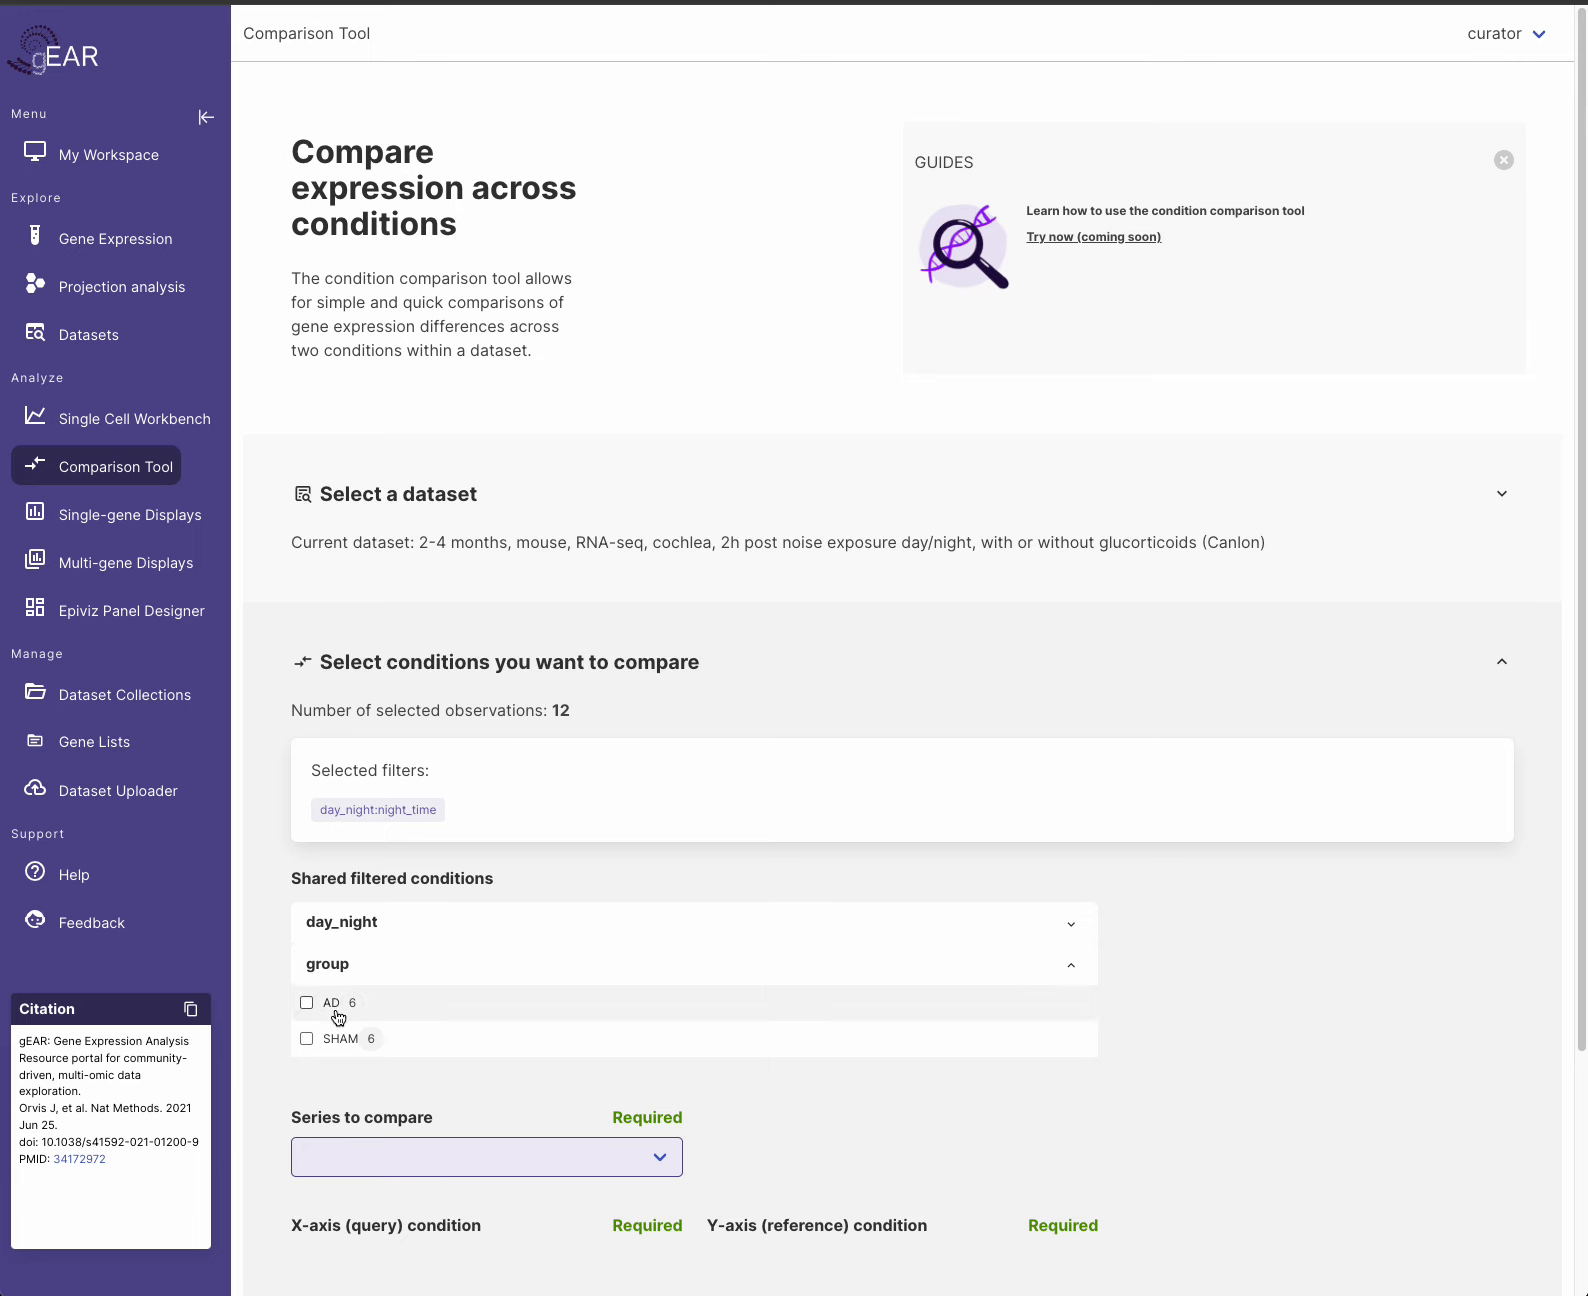
pyautogui.click(673, 964)
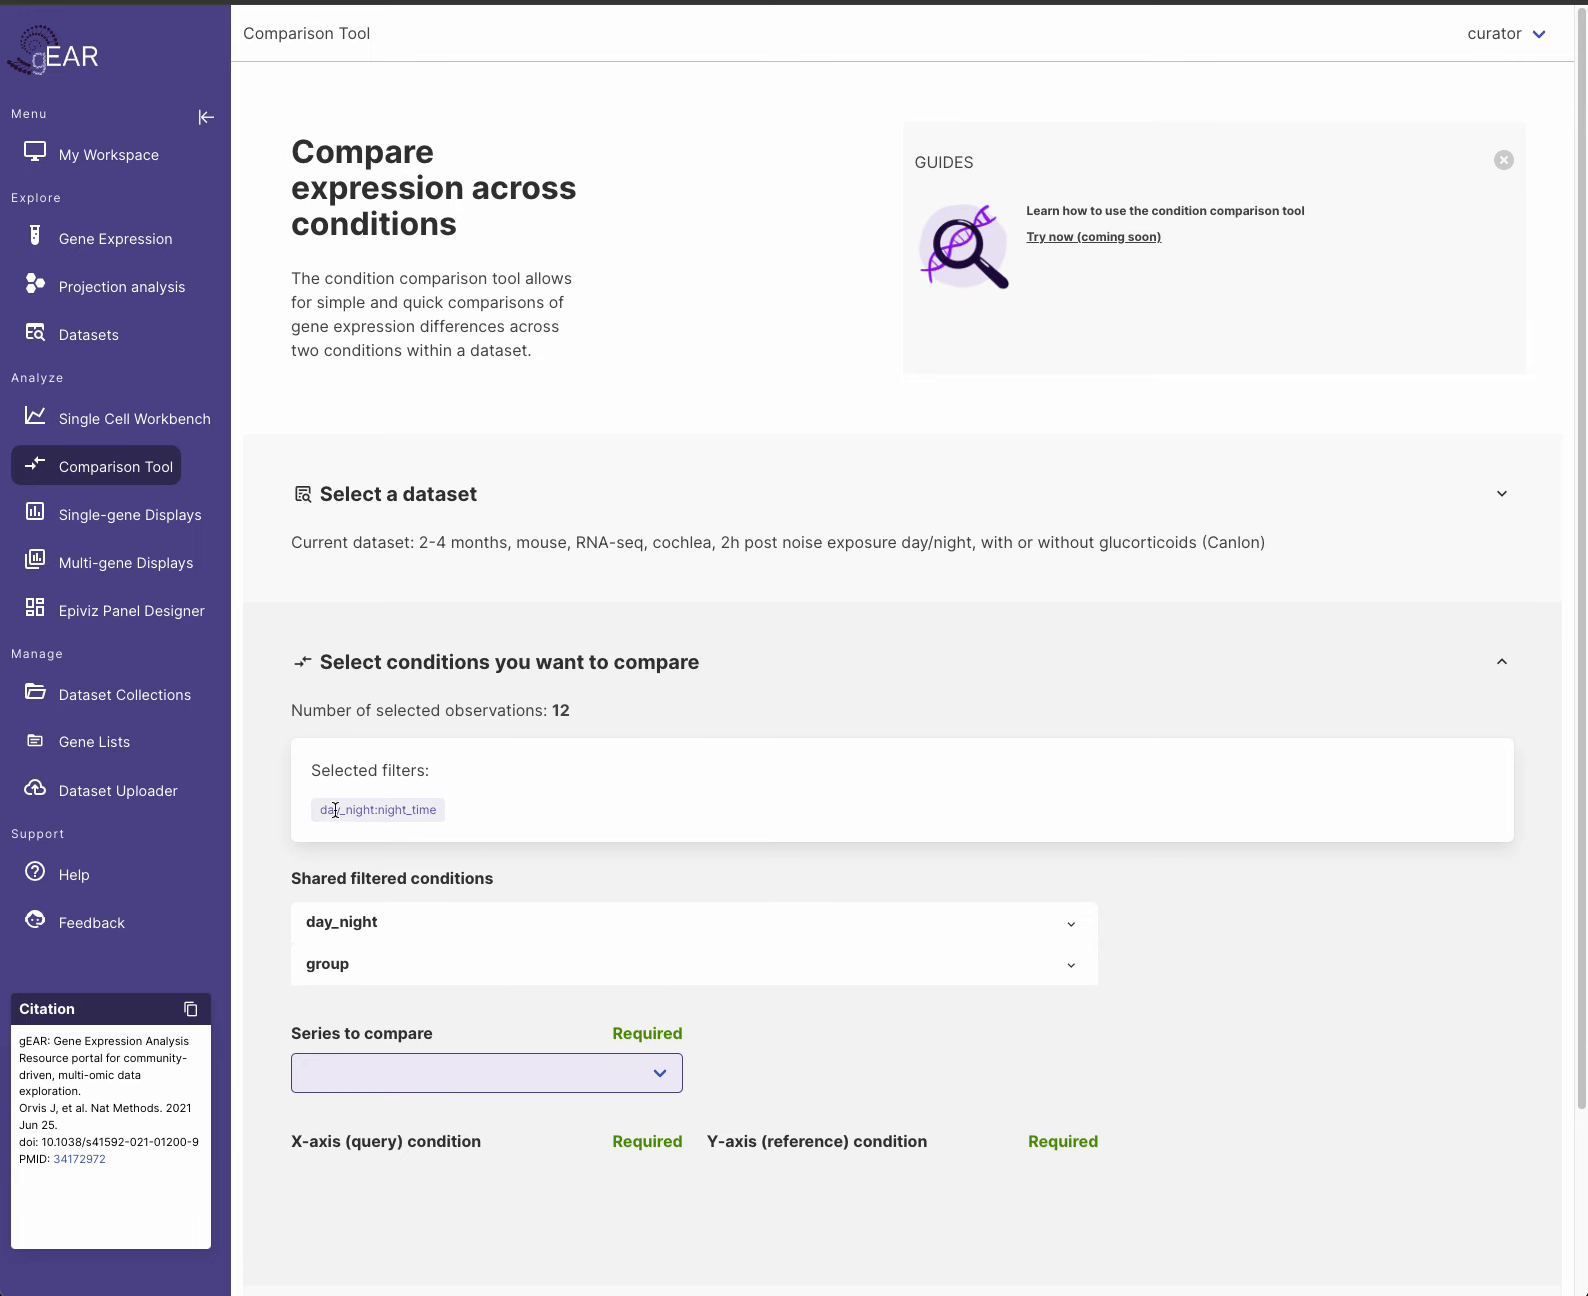
# - Remove the night_time filter from the shared conditions and collapse the day_night category
pyautogui.click(362, 921)
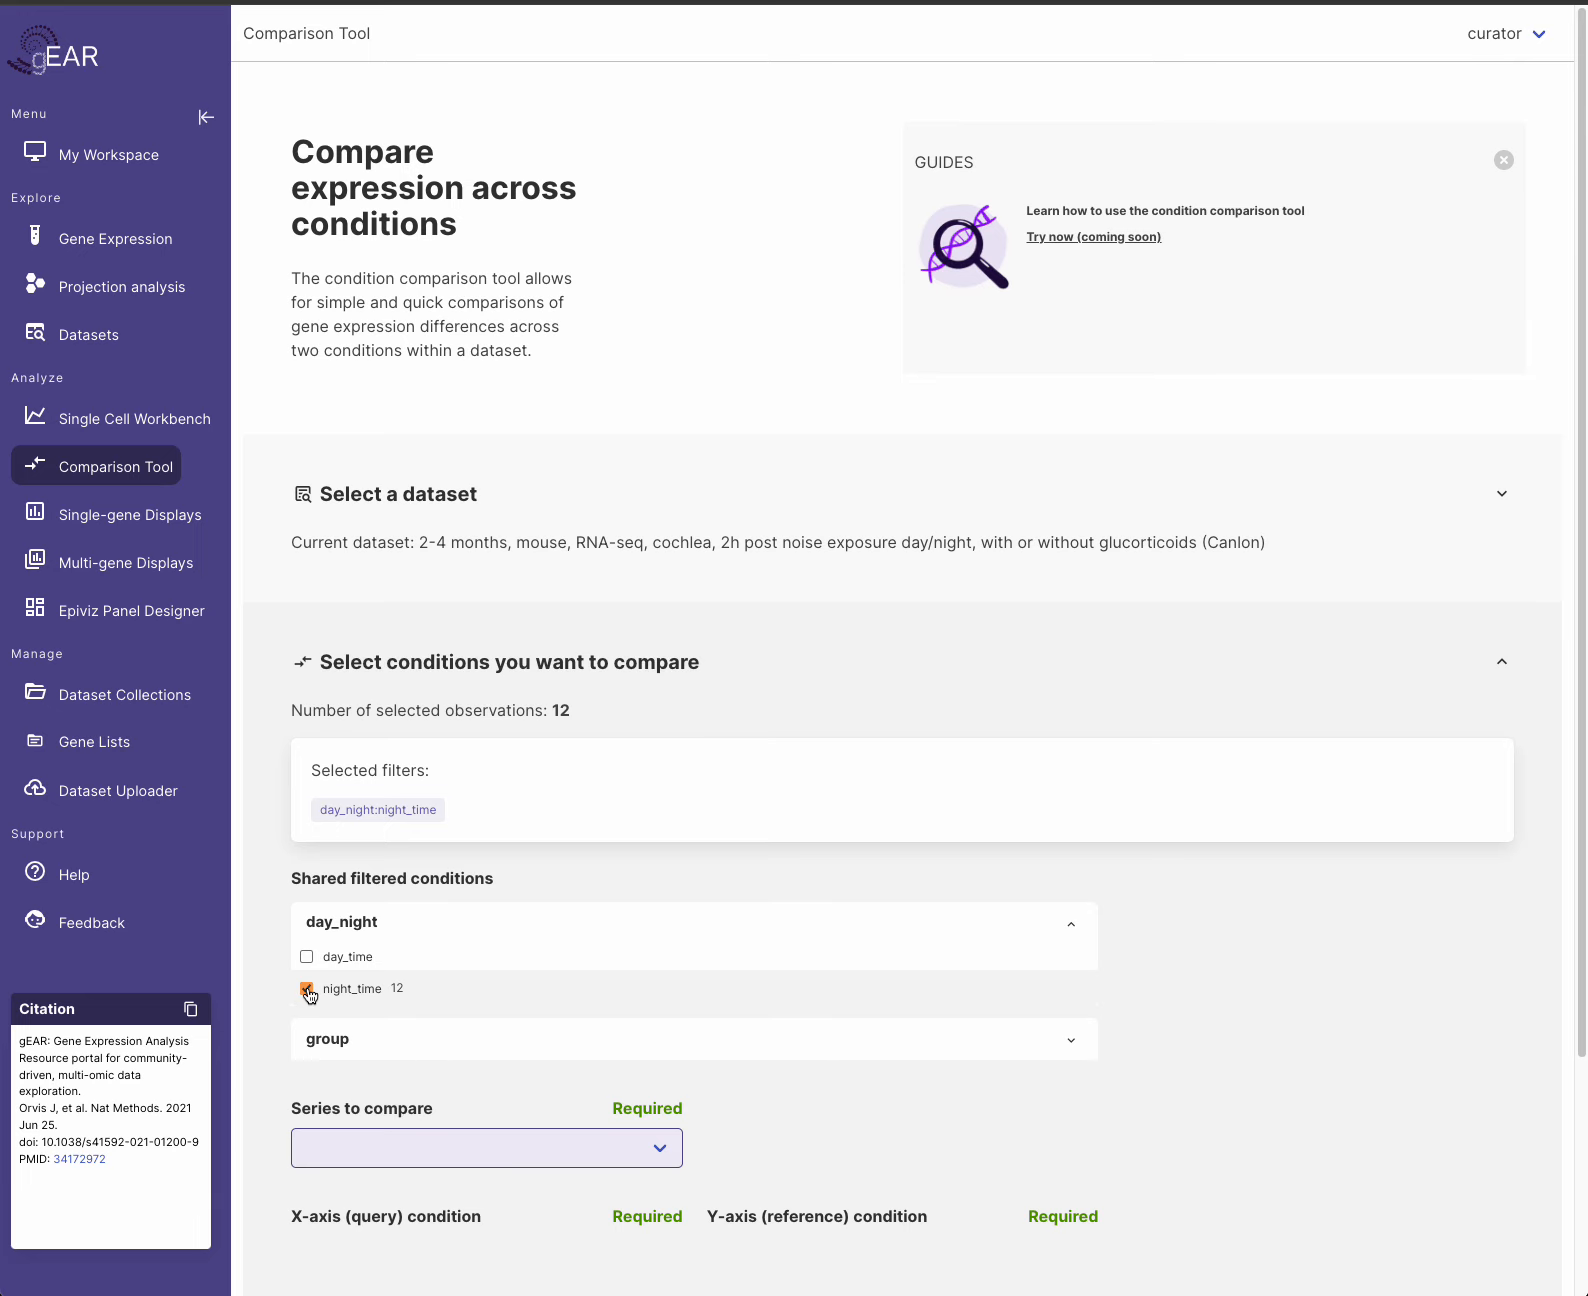
pyautogui.click(307, 989)
pyautogui.click(465, 896)
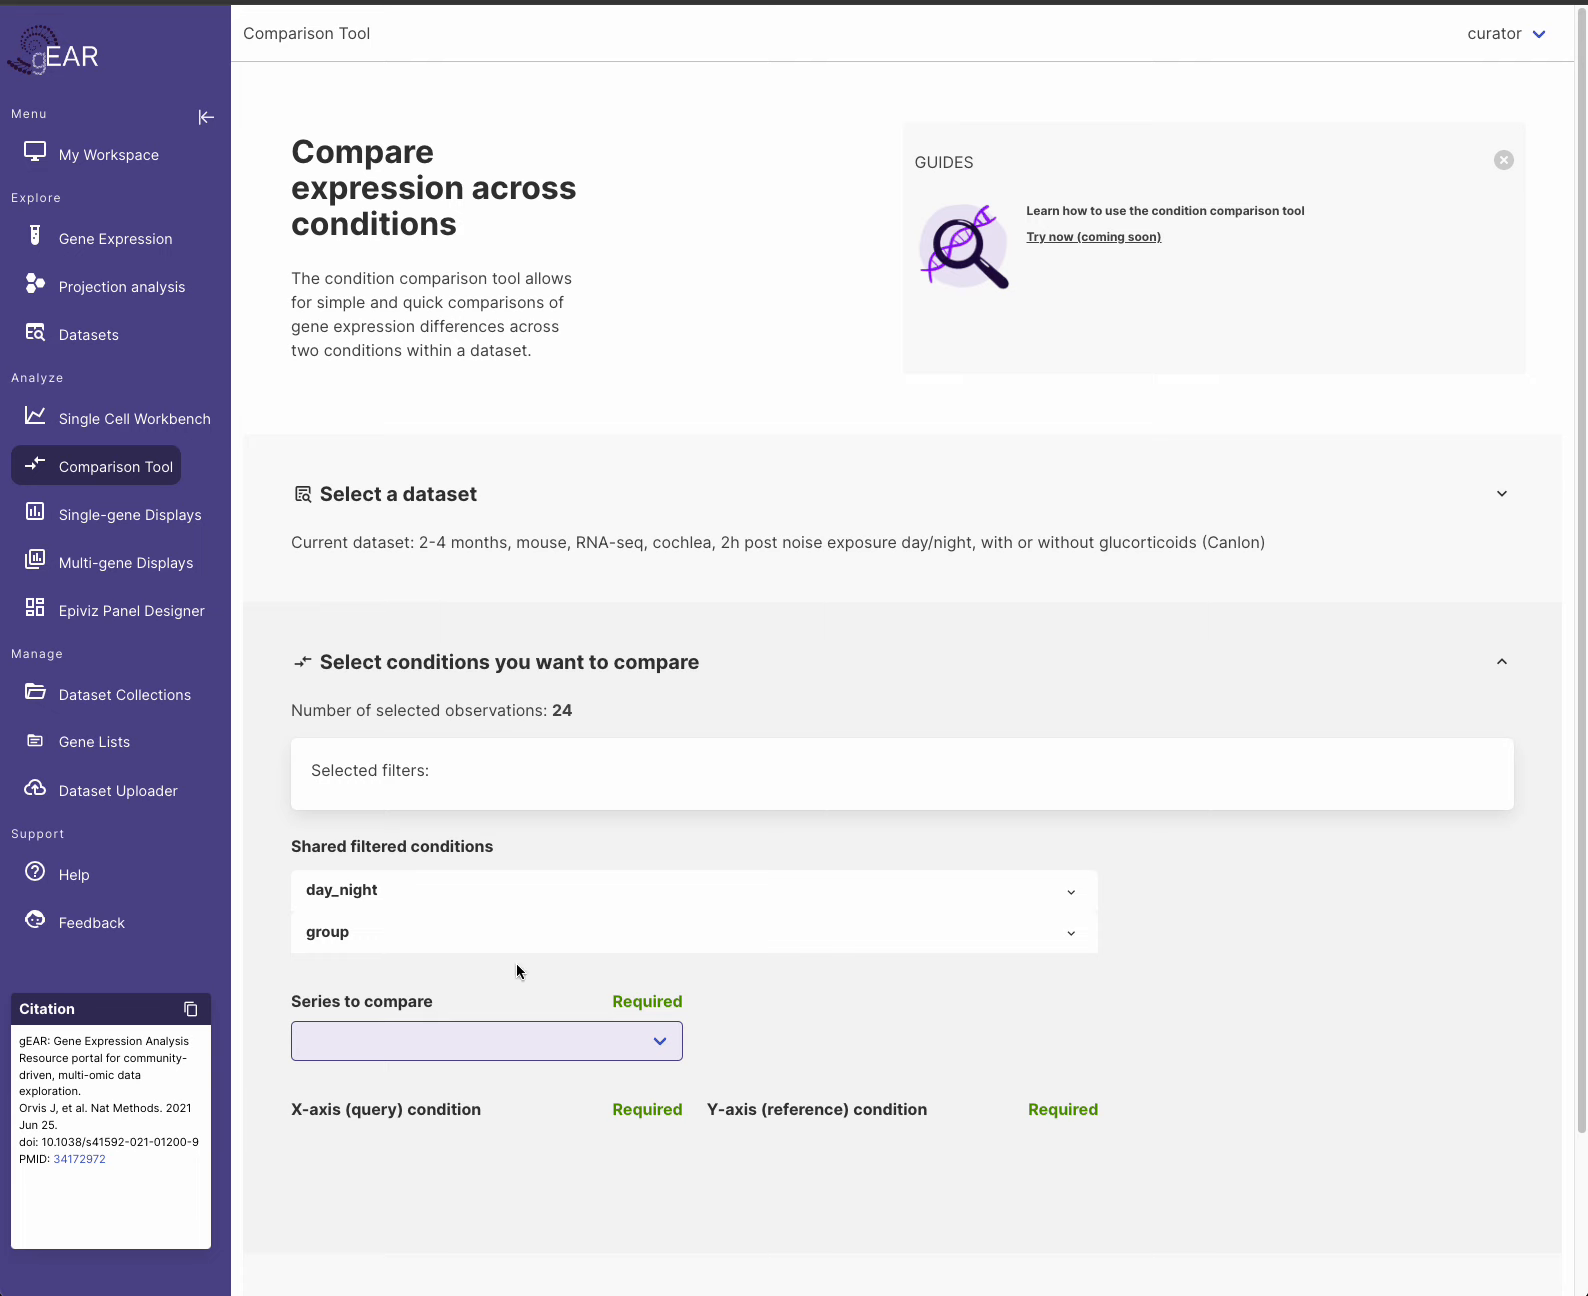
# - Set day_night as the series to compare
pyautogui.scroll(-1, 640, 980)
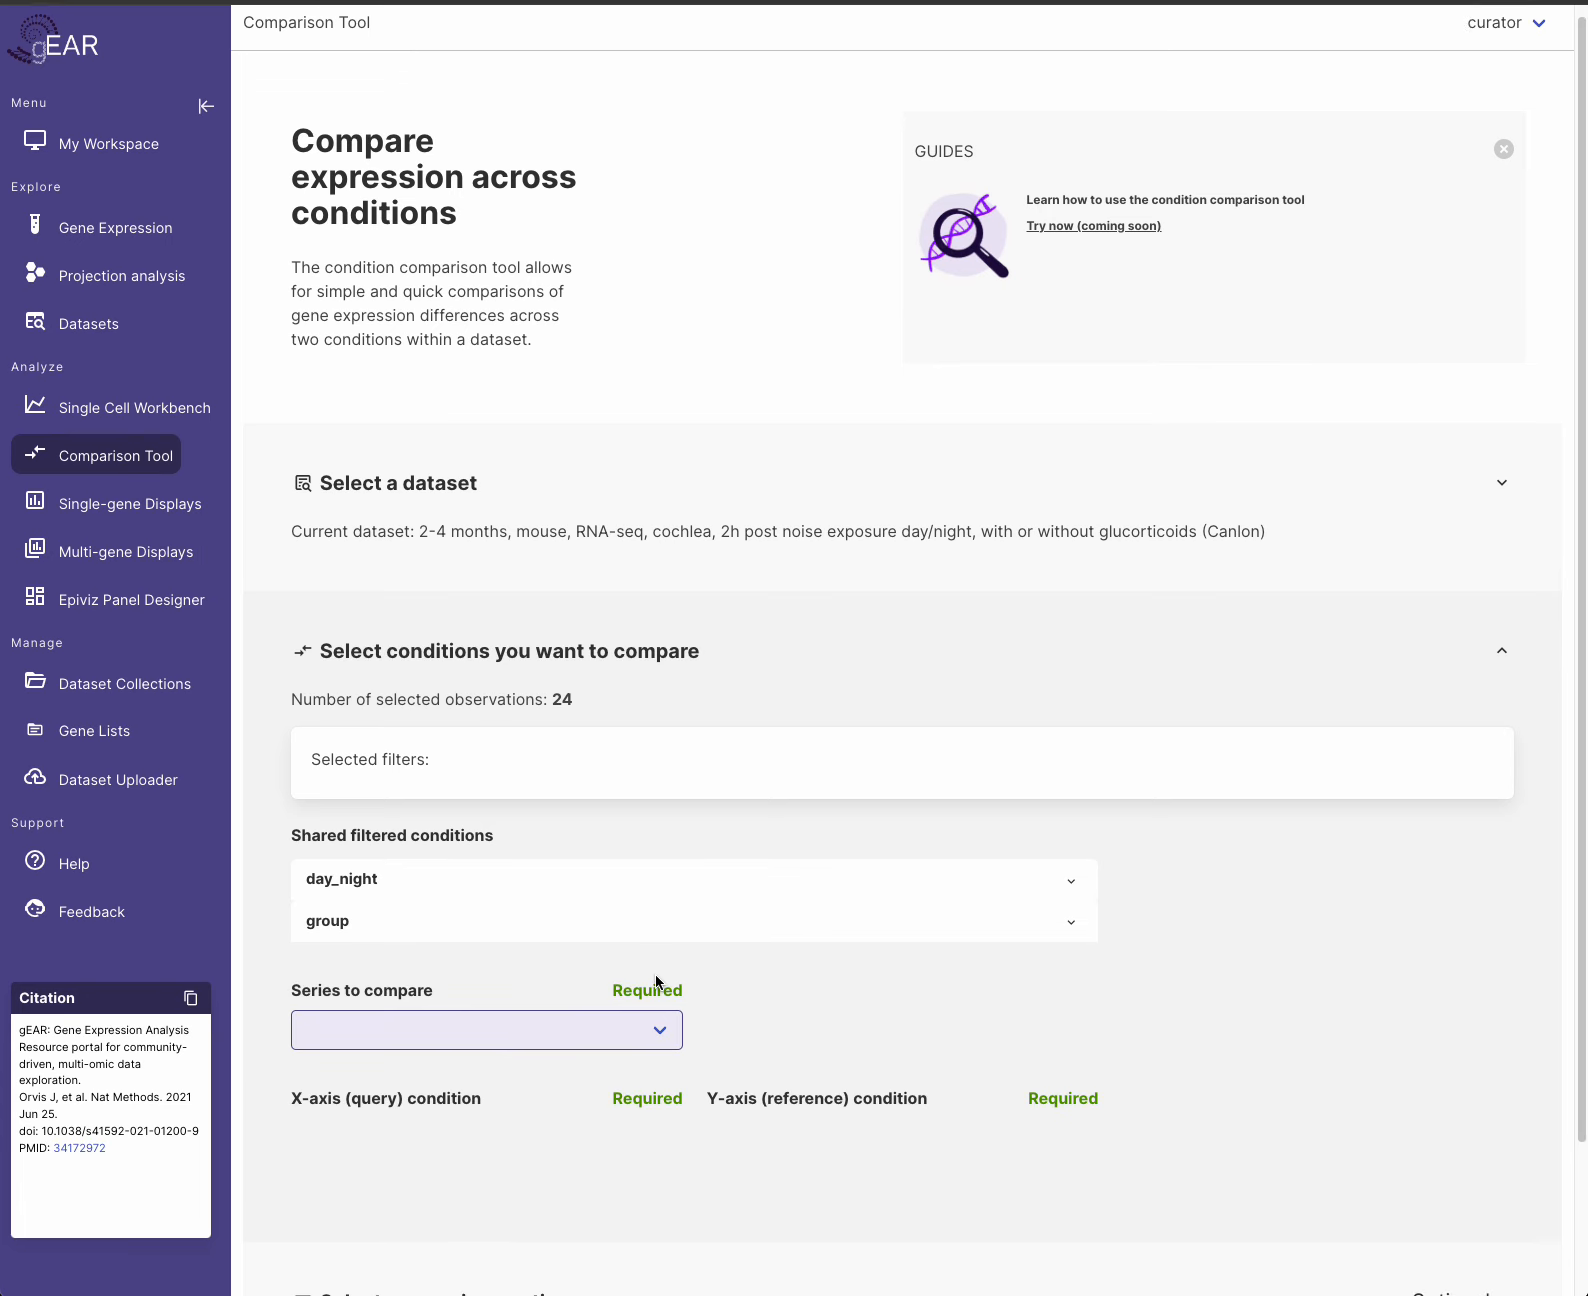
pyautogui.click(456, 1004)
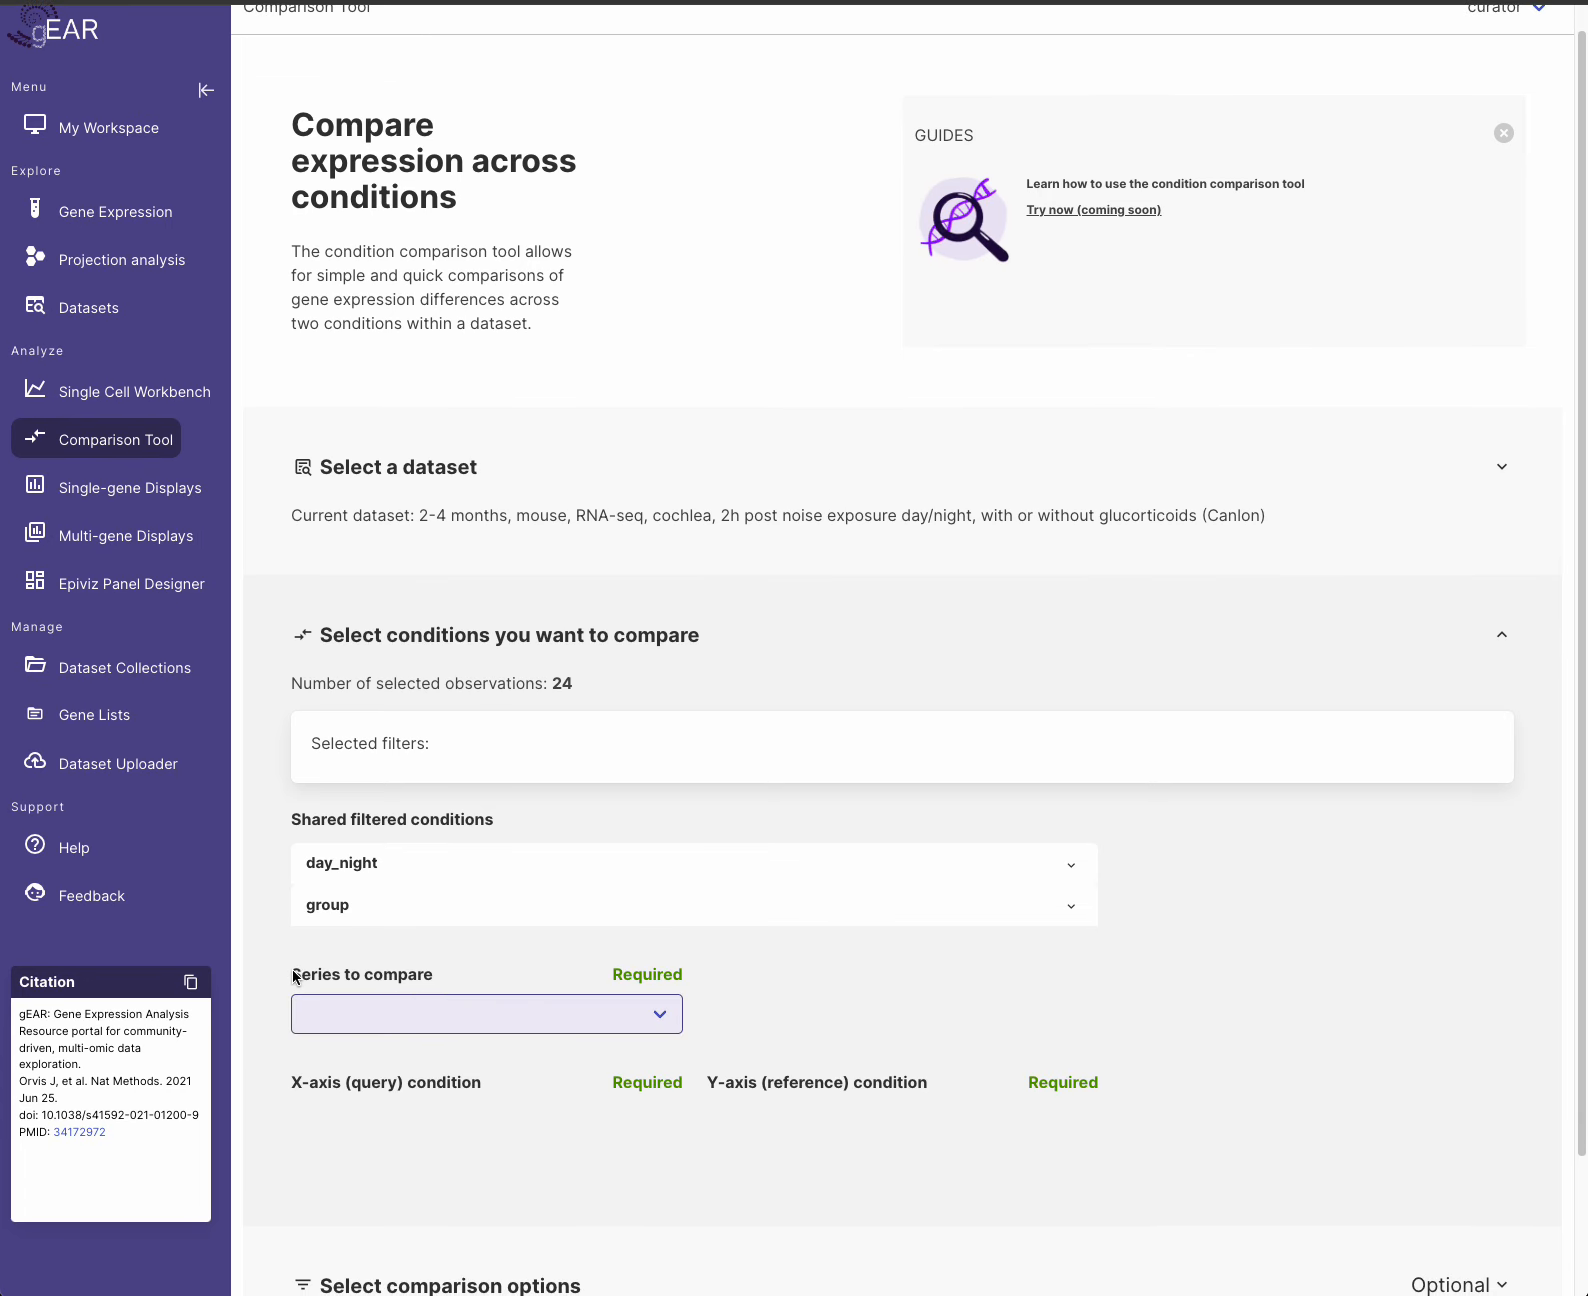
pyautogui.moveTo(294, 976); pyautogui.dragTo(468, 966)
pyautogui.click(474, 965)
pyautogui.click(612, 1010)
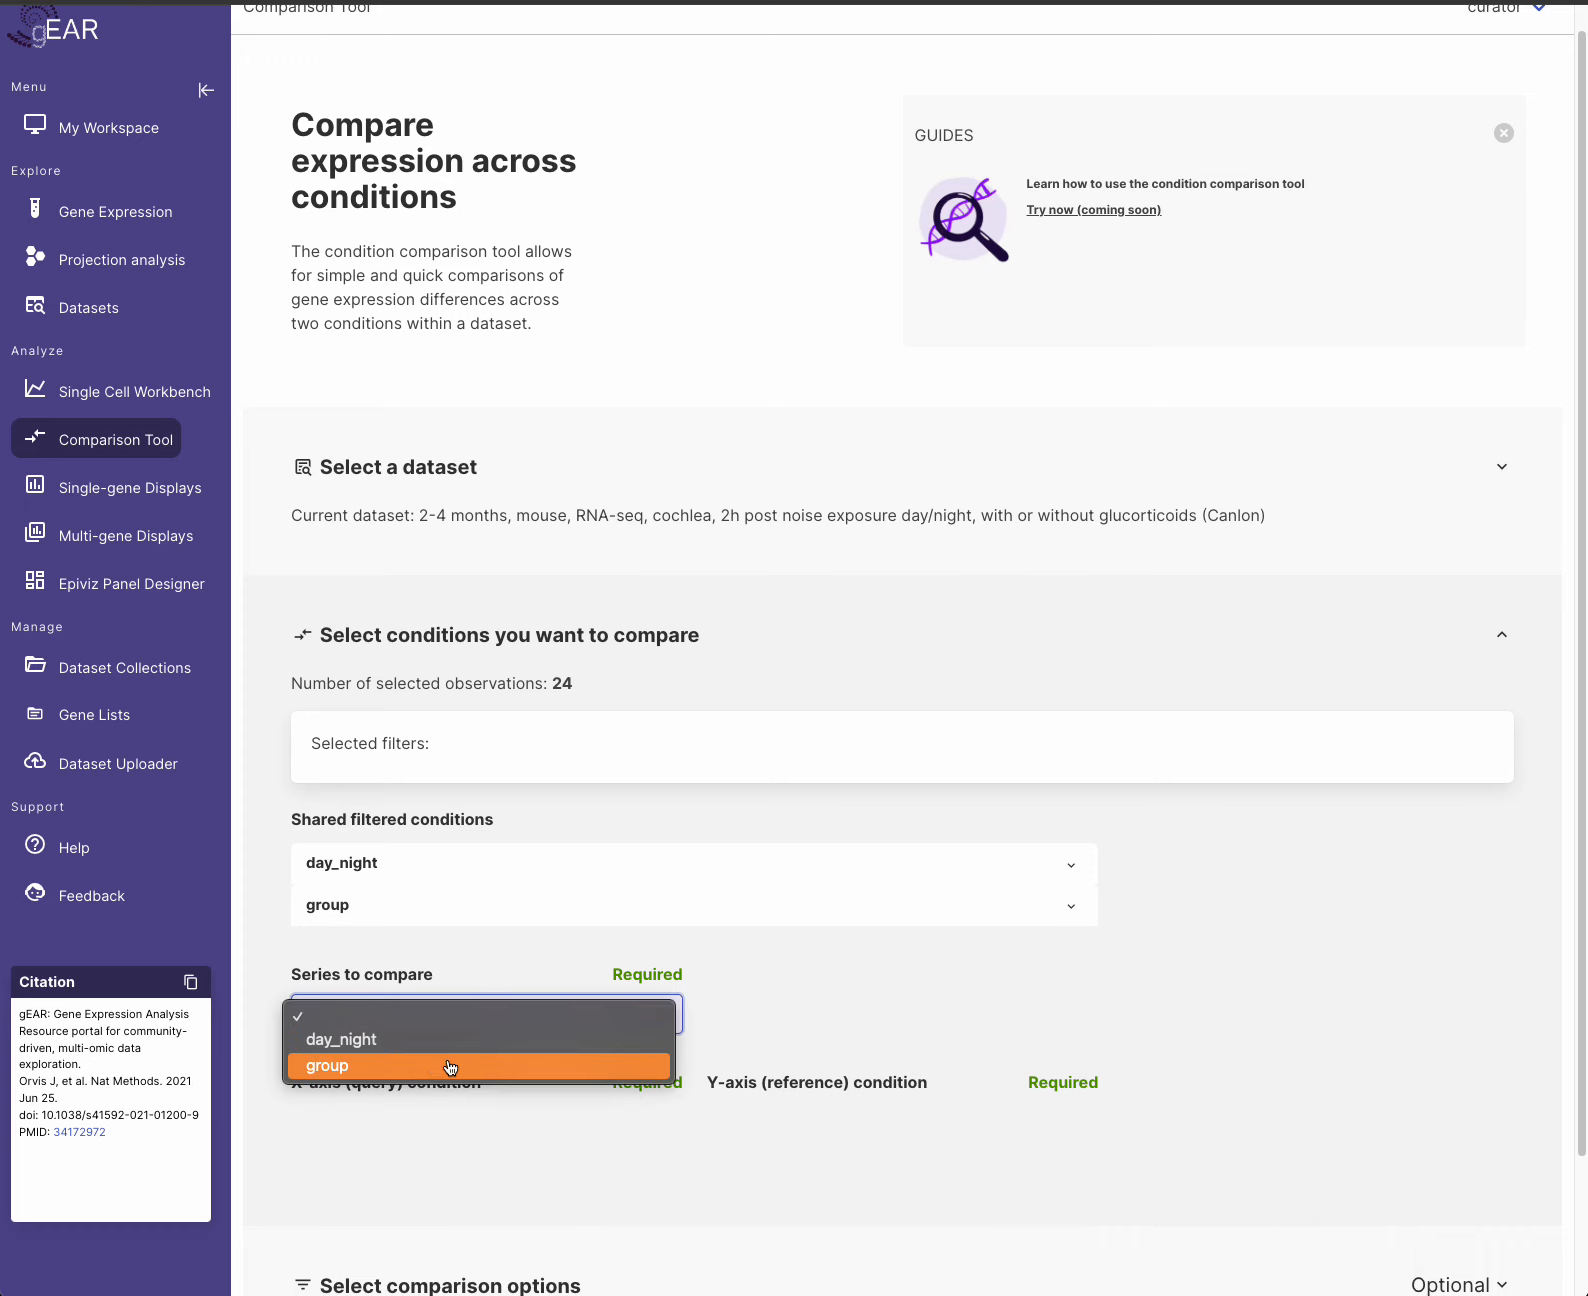
pyautogui.click(360, 1048)
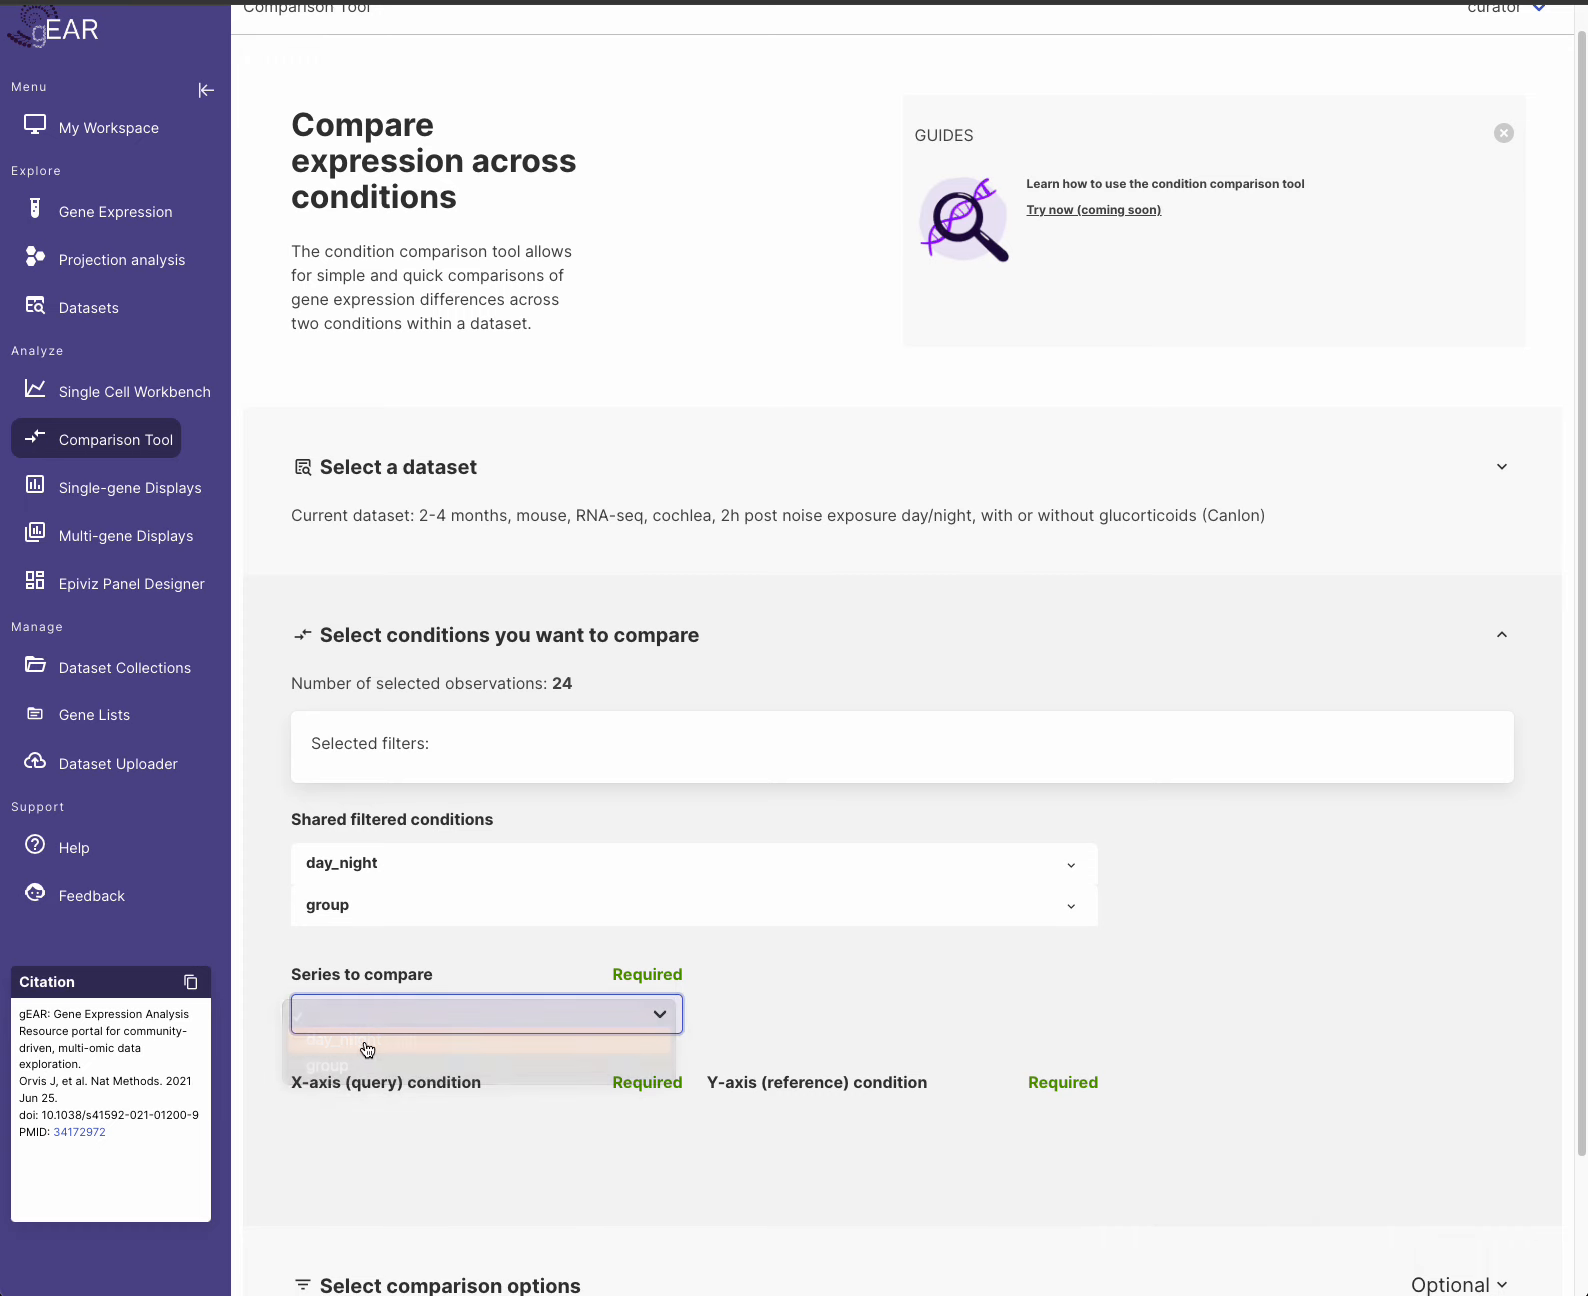
# - Assign day_time as the X-axis query condition and night_time as the Y-axis reference condition
pyautogui.scroll(-1, 497, 970)
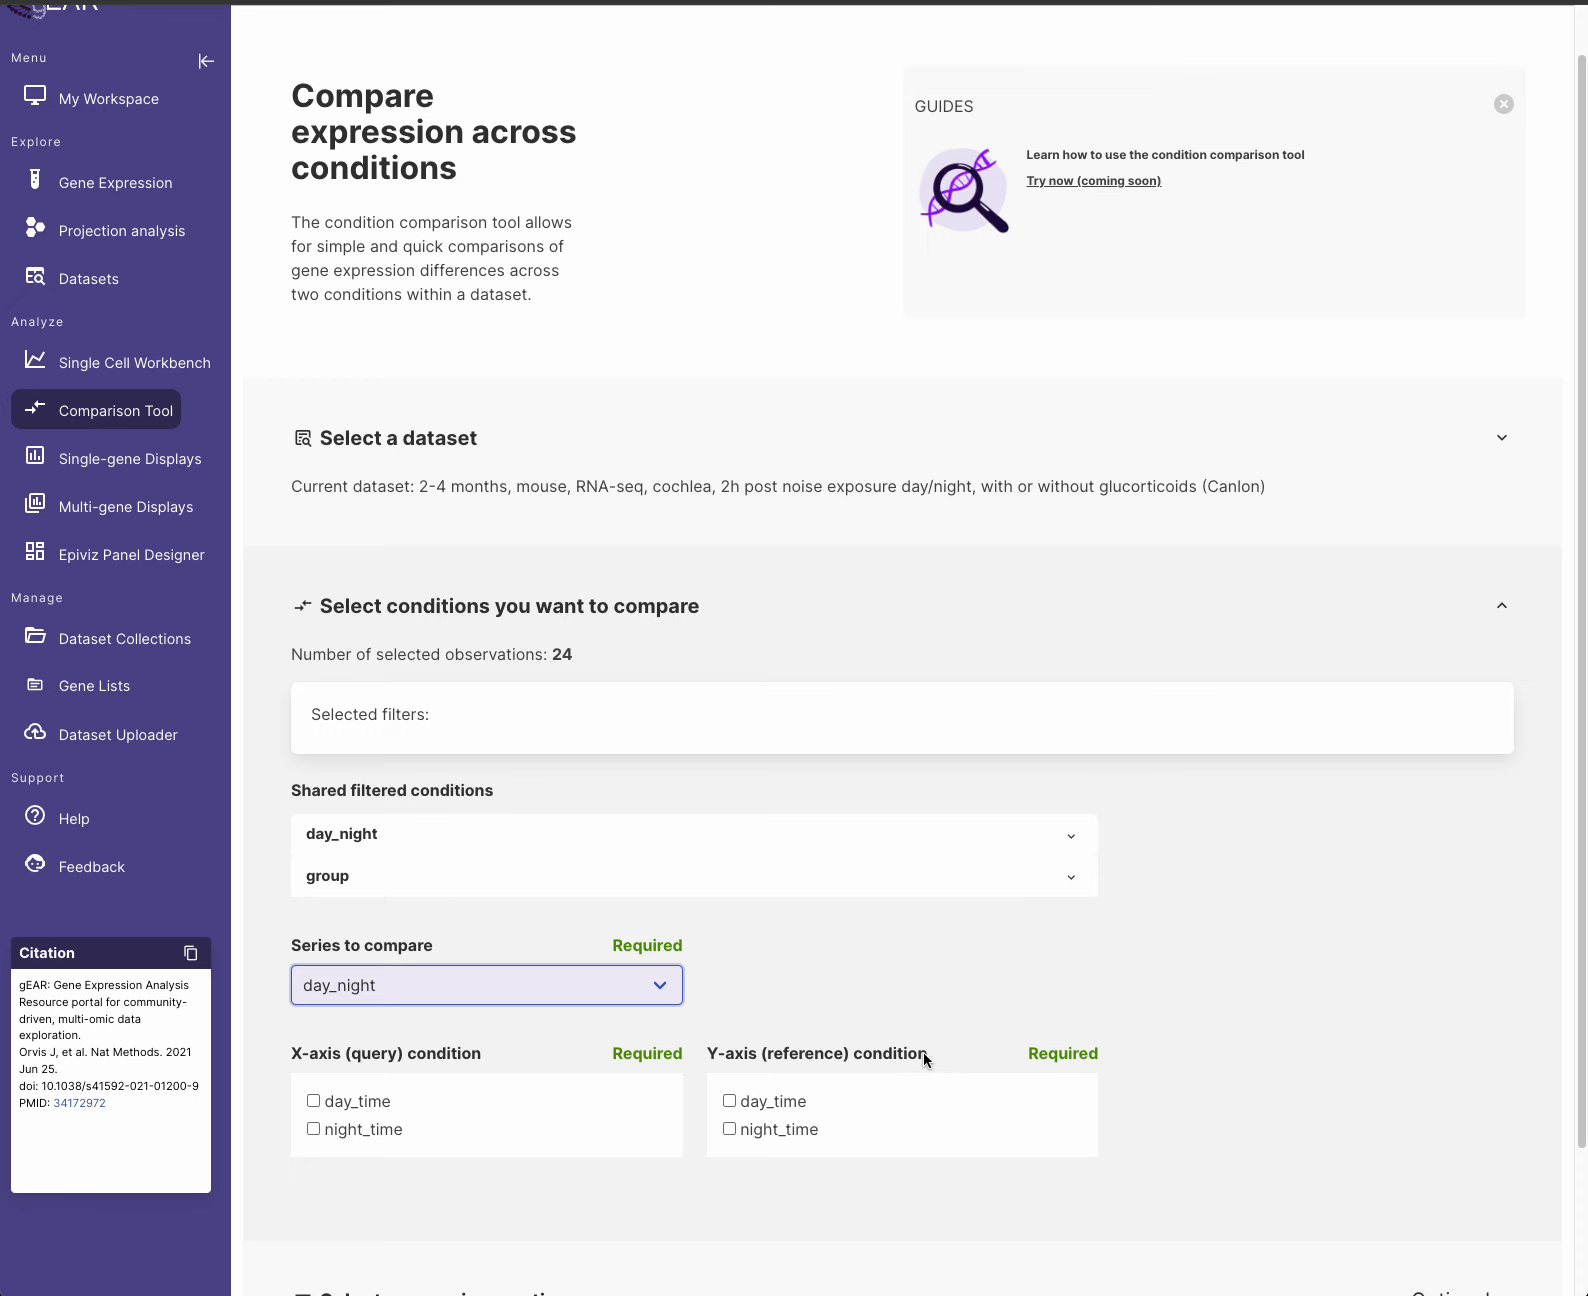
pyautogui.click(313, 1102)
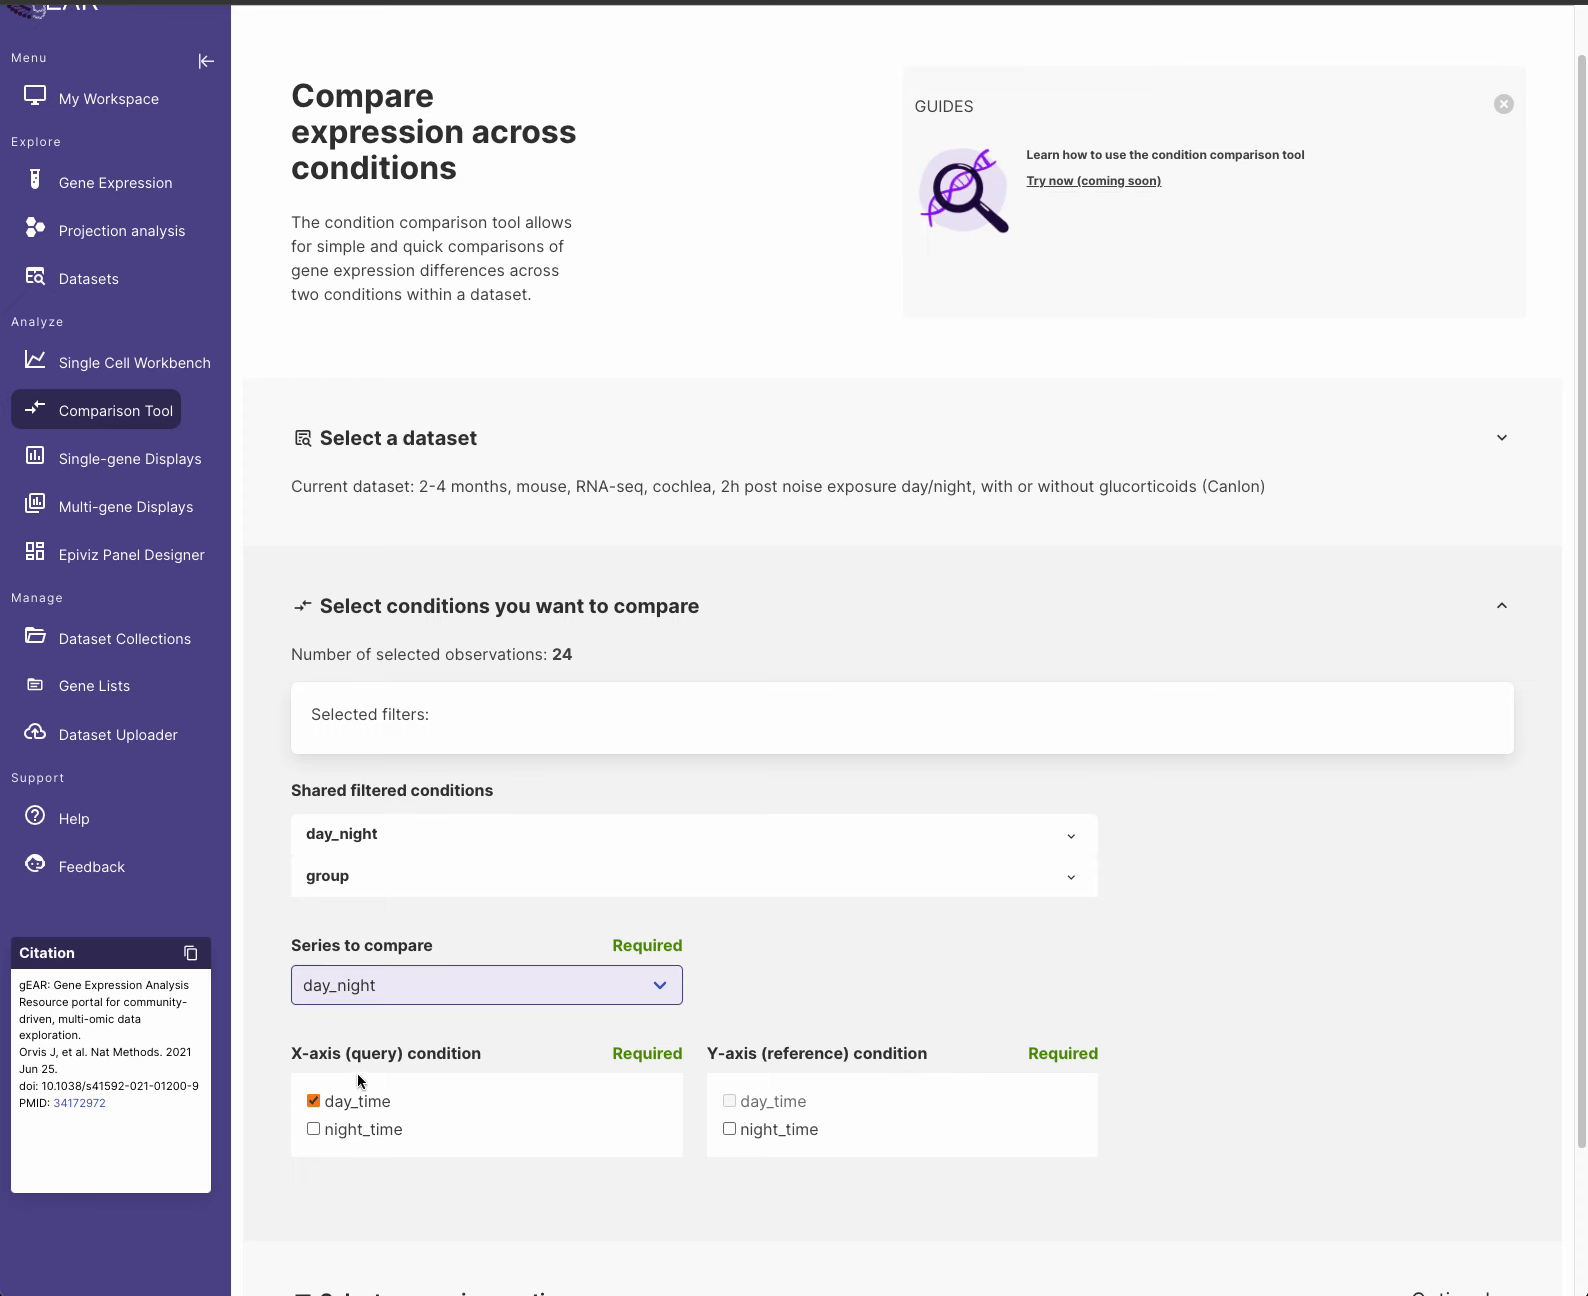
pyautogui.click(727, 1131)
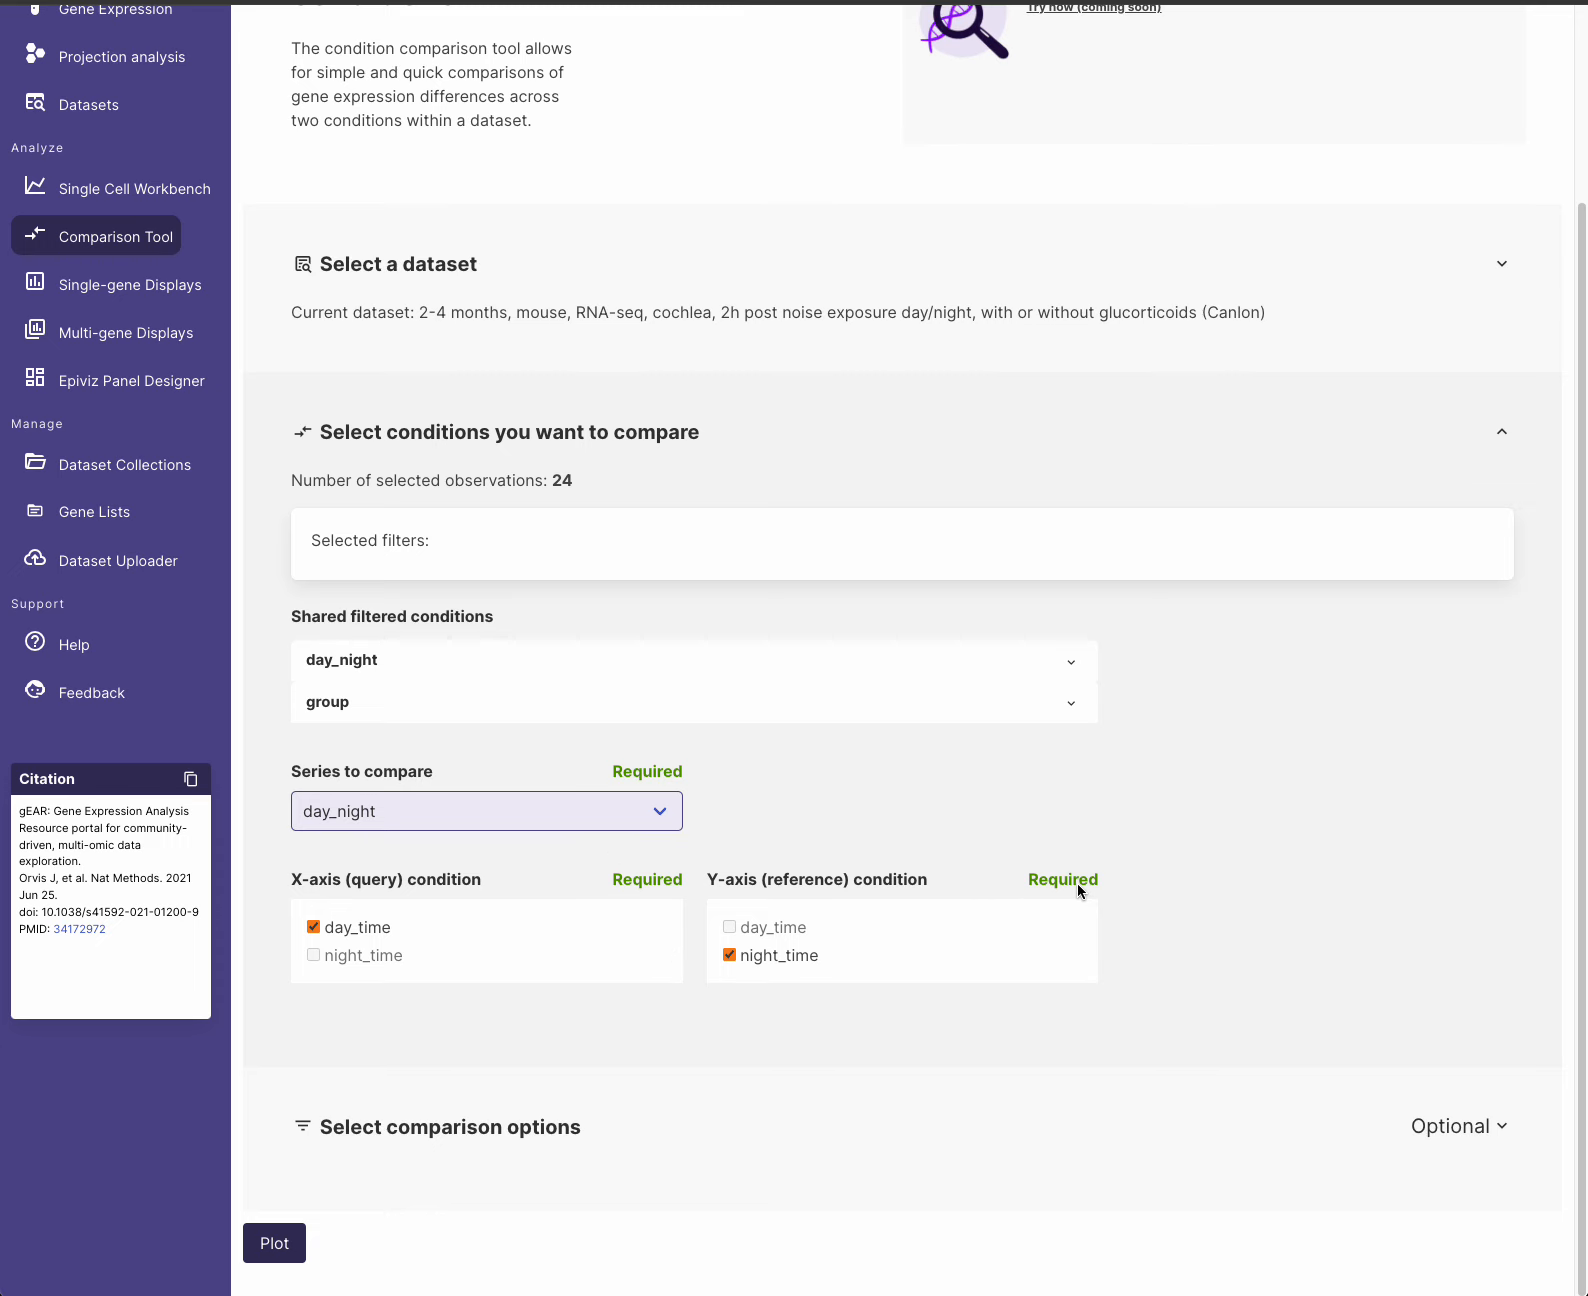
# - Collapse the conditions section, expand the optional comparison options and review the available significance tests
pyautogui.click(737, 440)
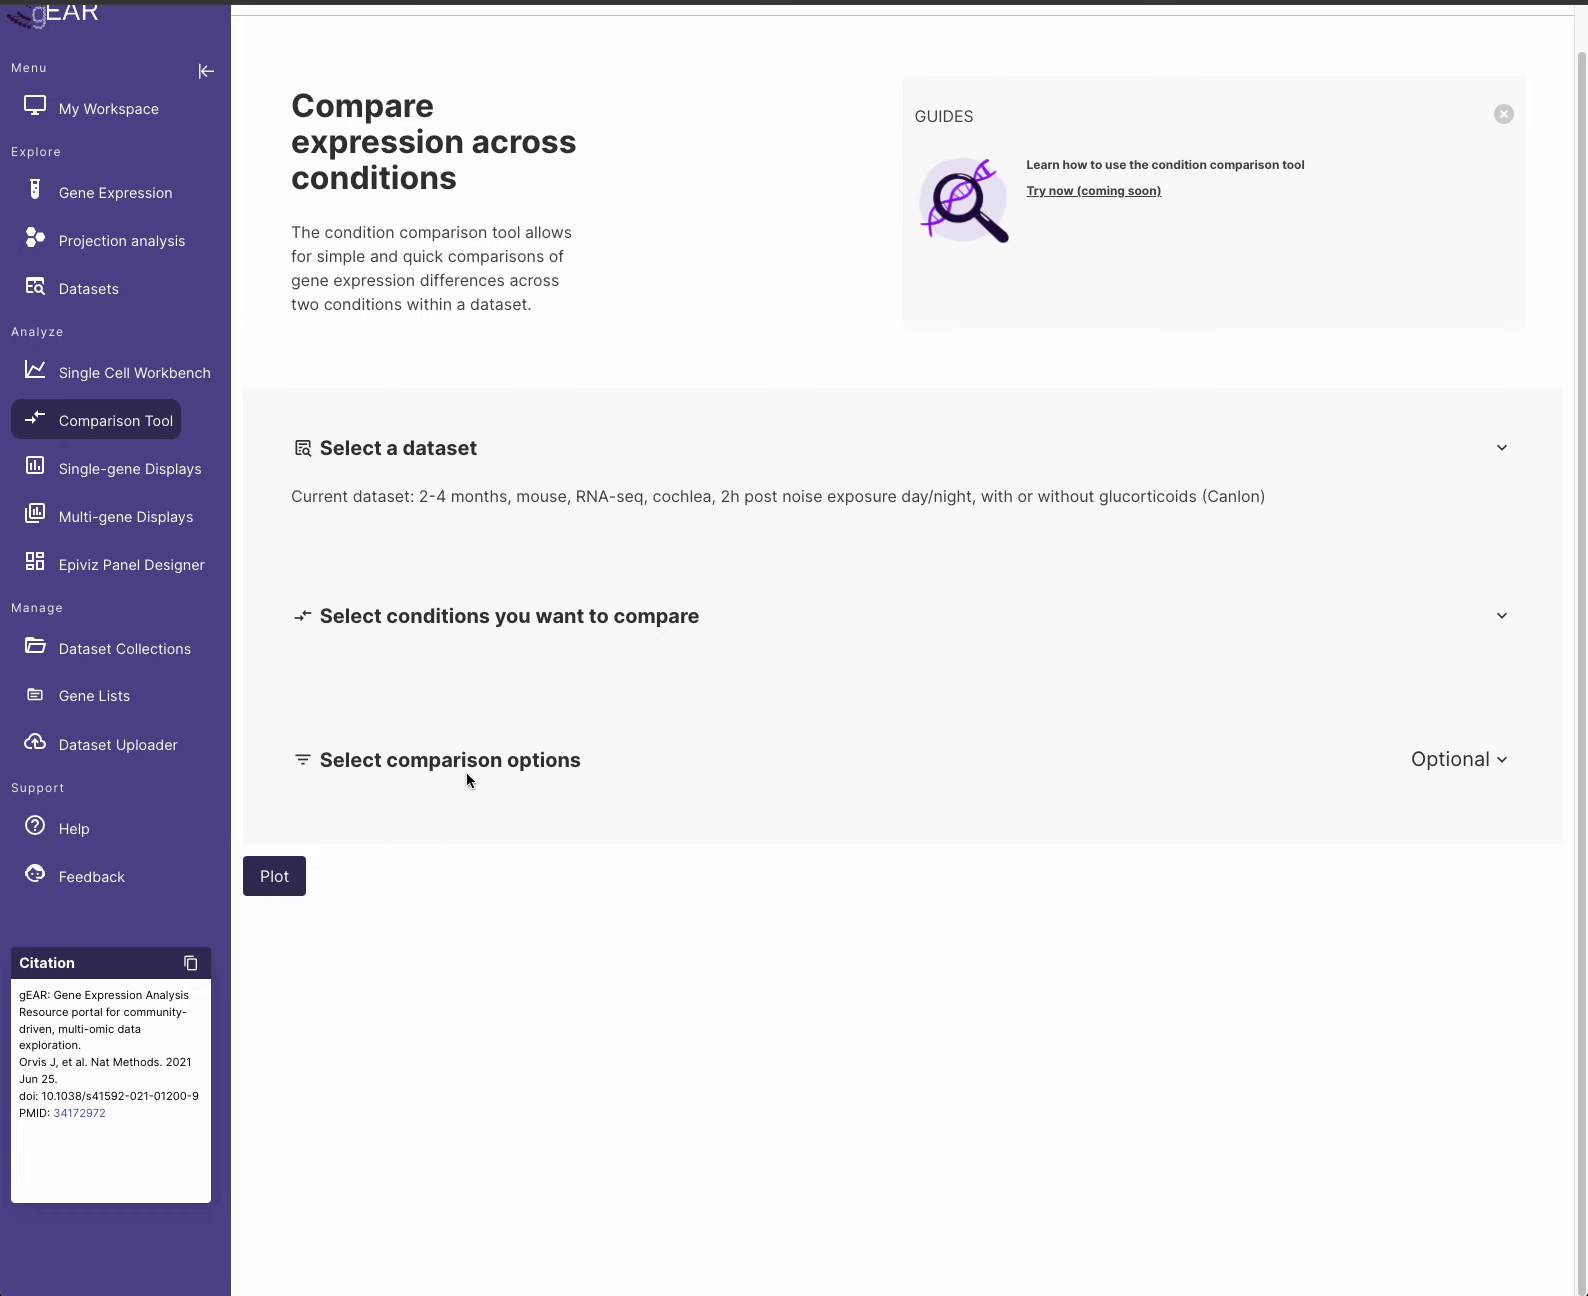
pyautogui.click(626, 761)
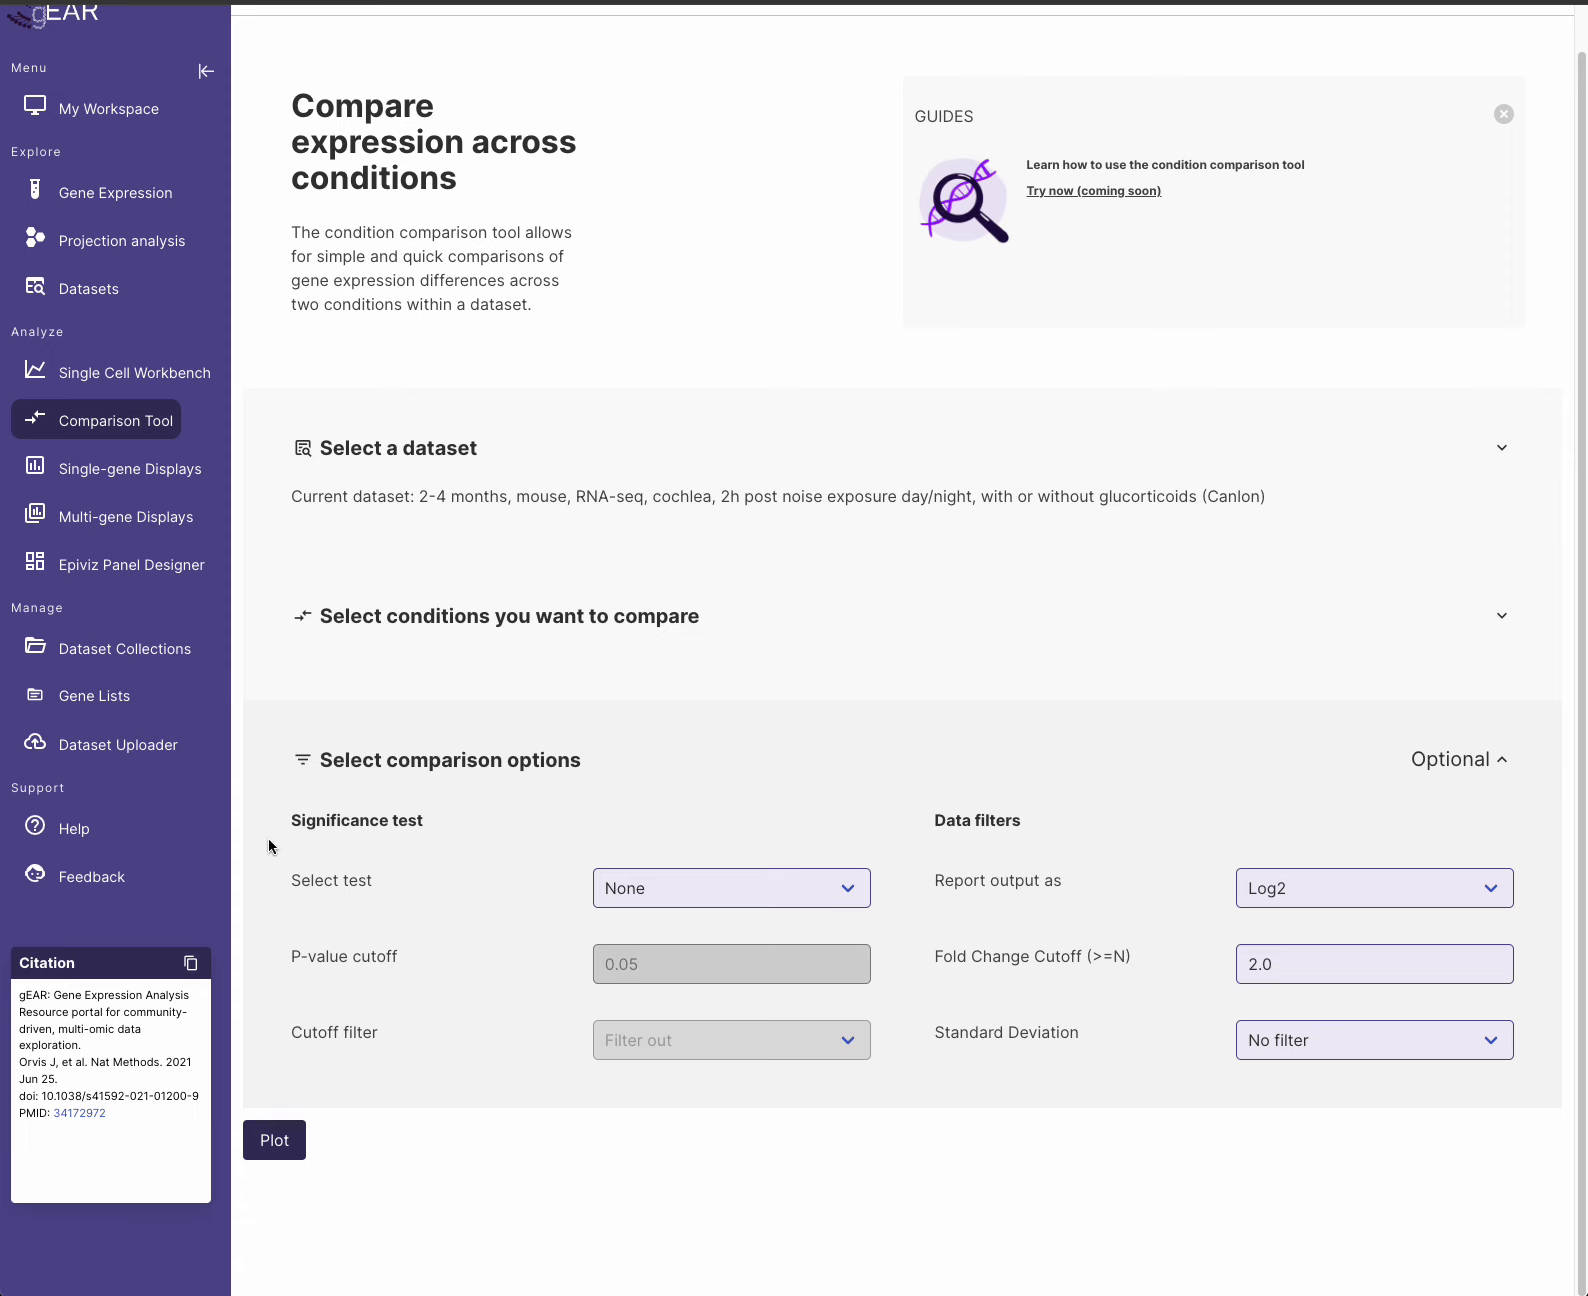
pyautogui.click(645, 898)
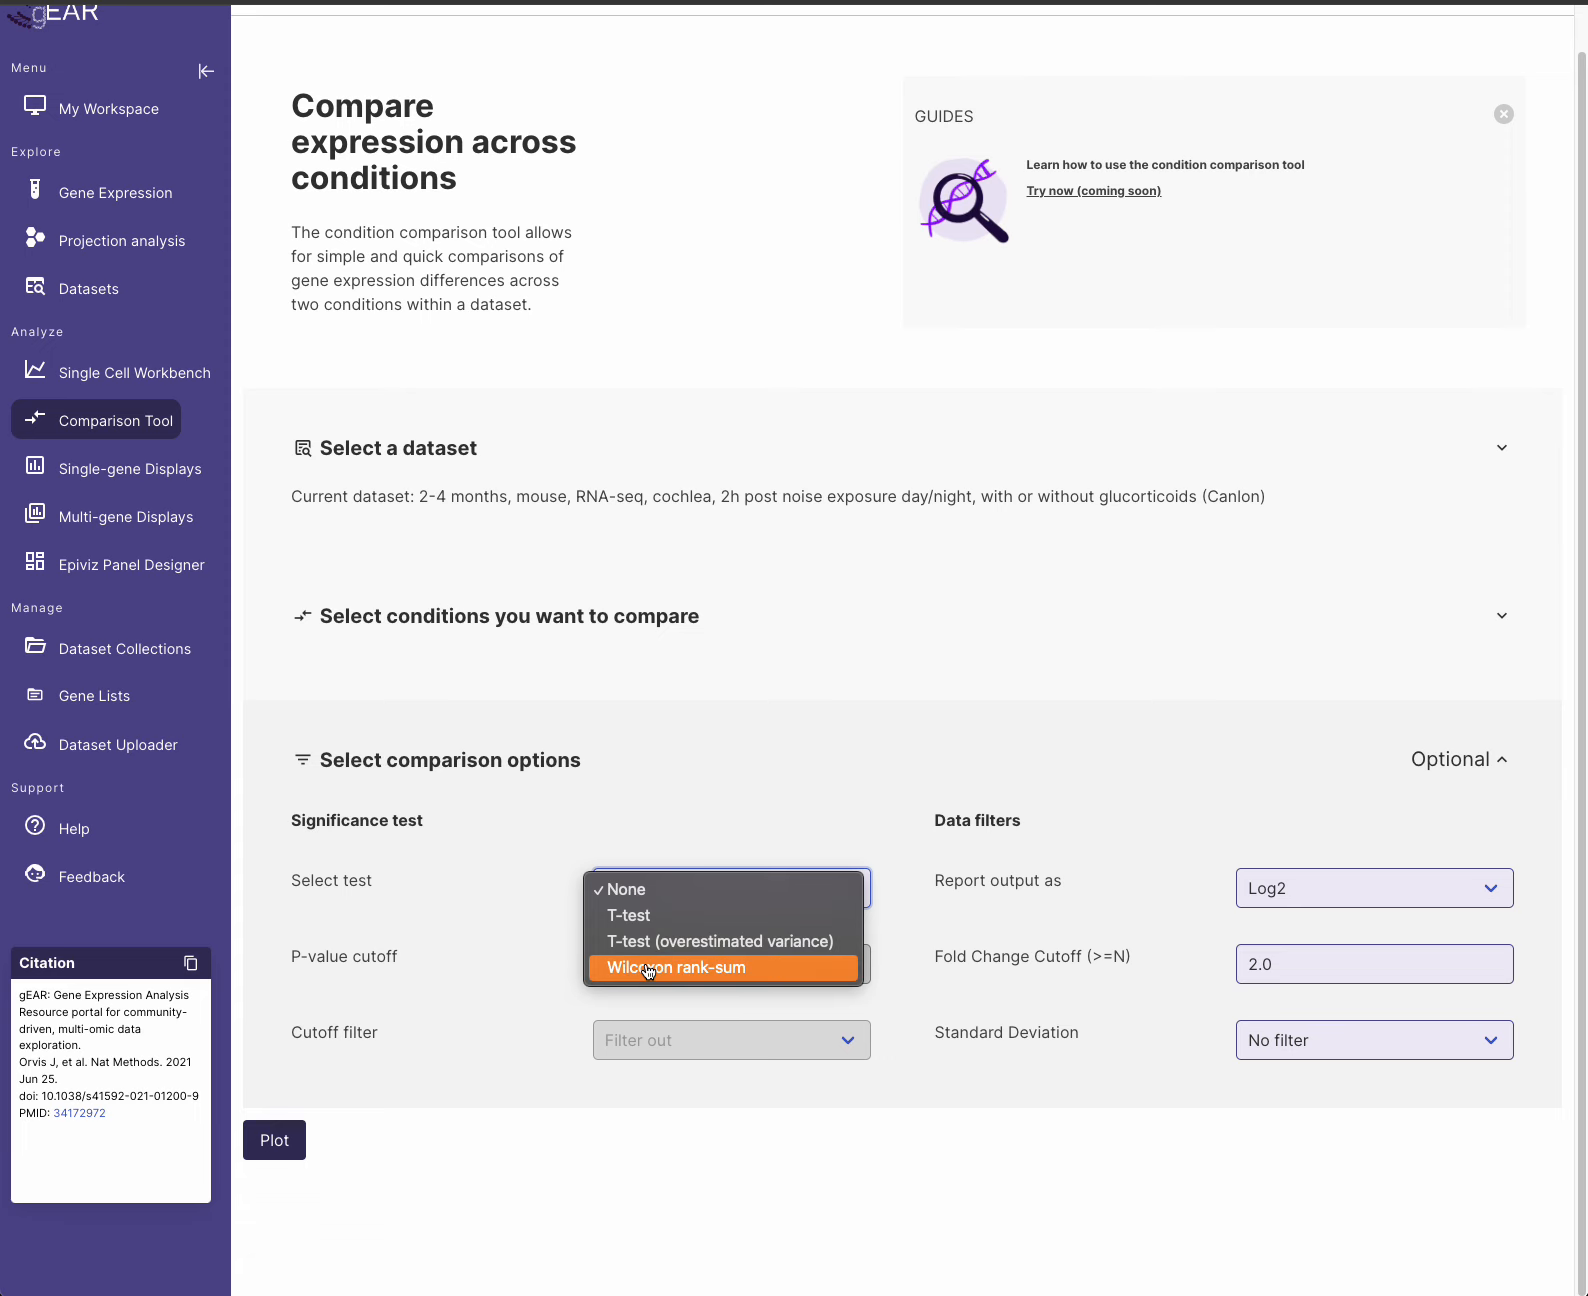
pyautogui.click(649, 820)
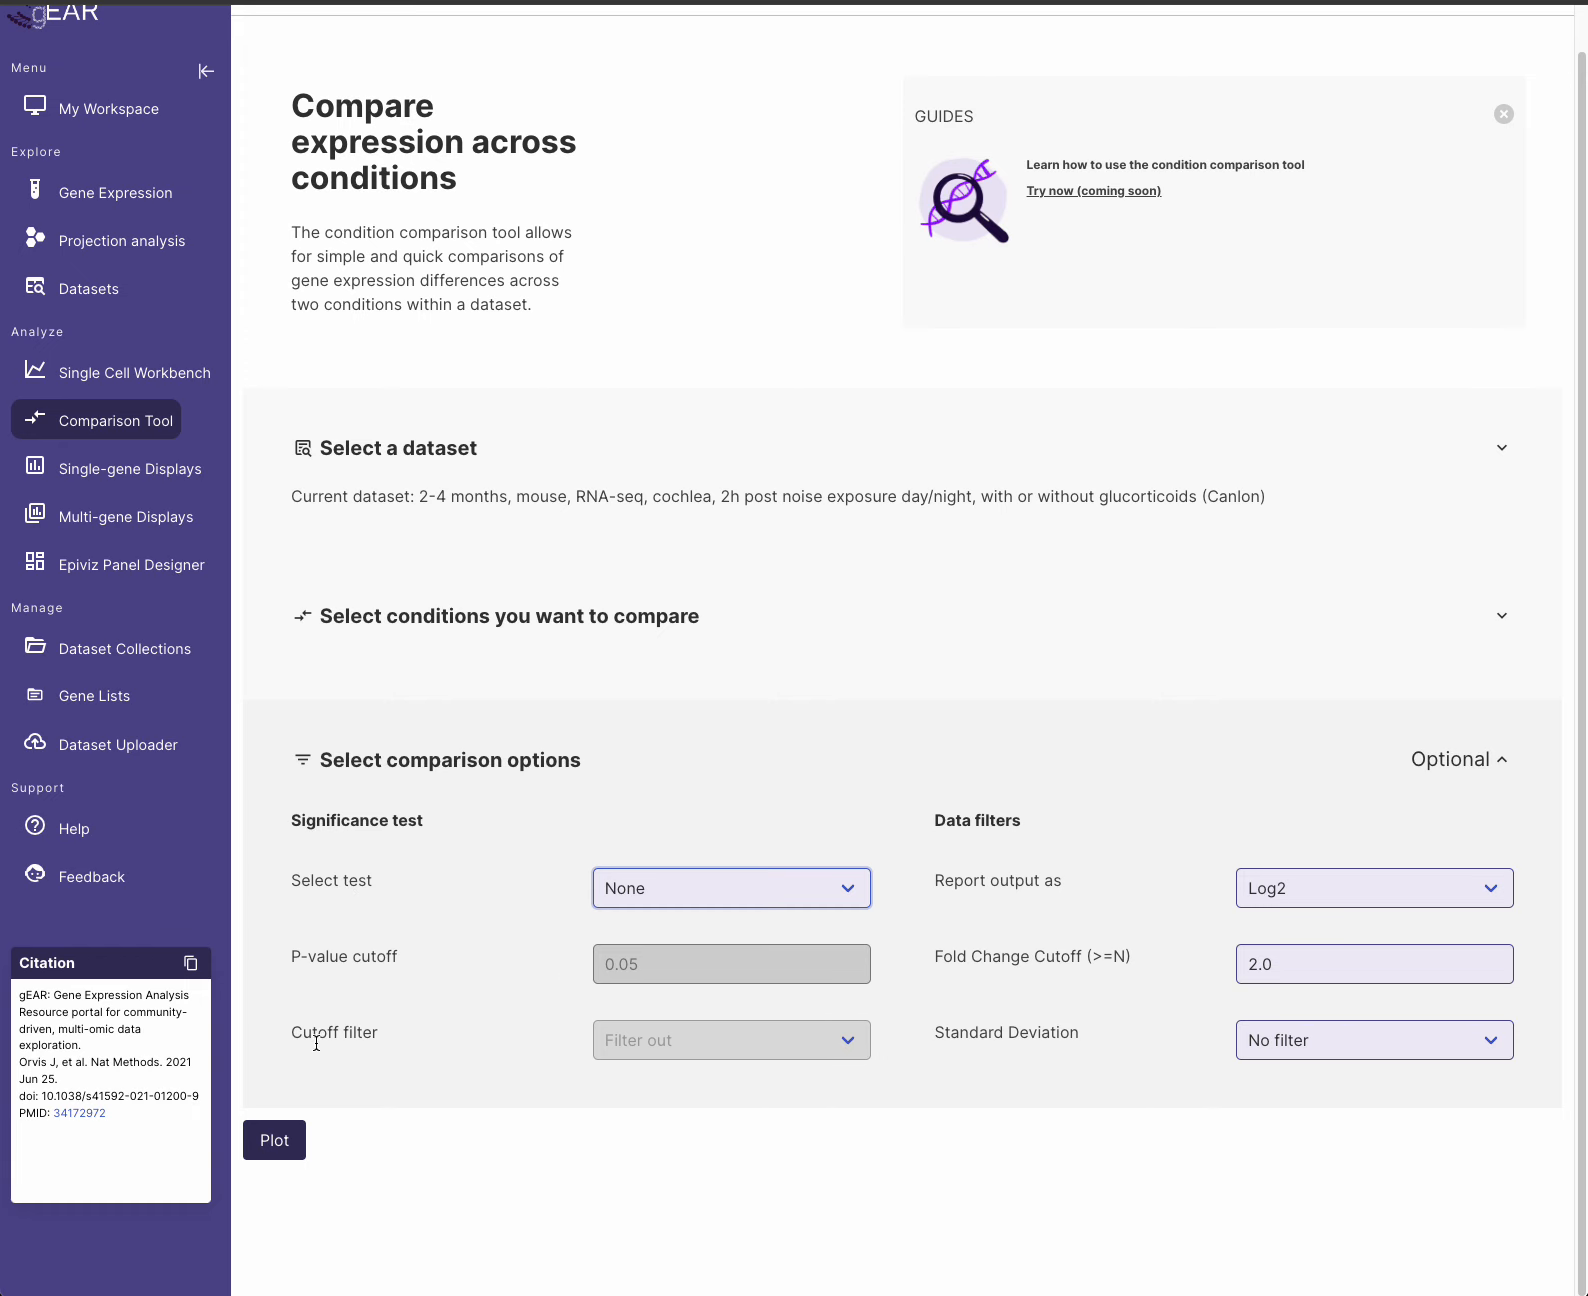
# - Review the standard deviation choices in the data filters, keep No filter, and plot the comparison
pyautogui.moveTo(934, 818); pyautogui.dragTo(1009, 811)
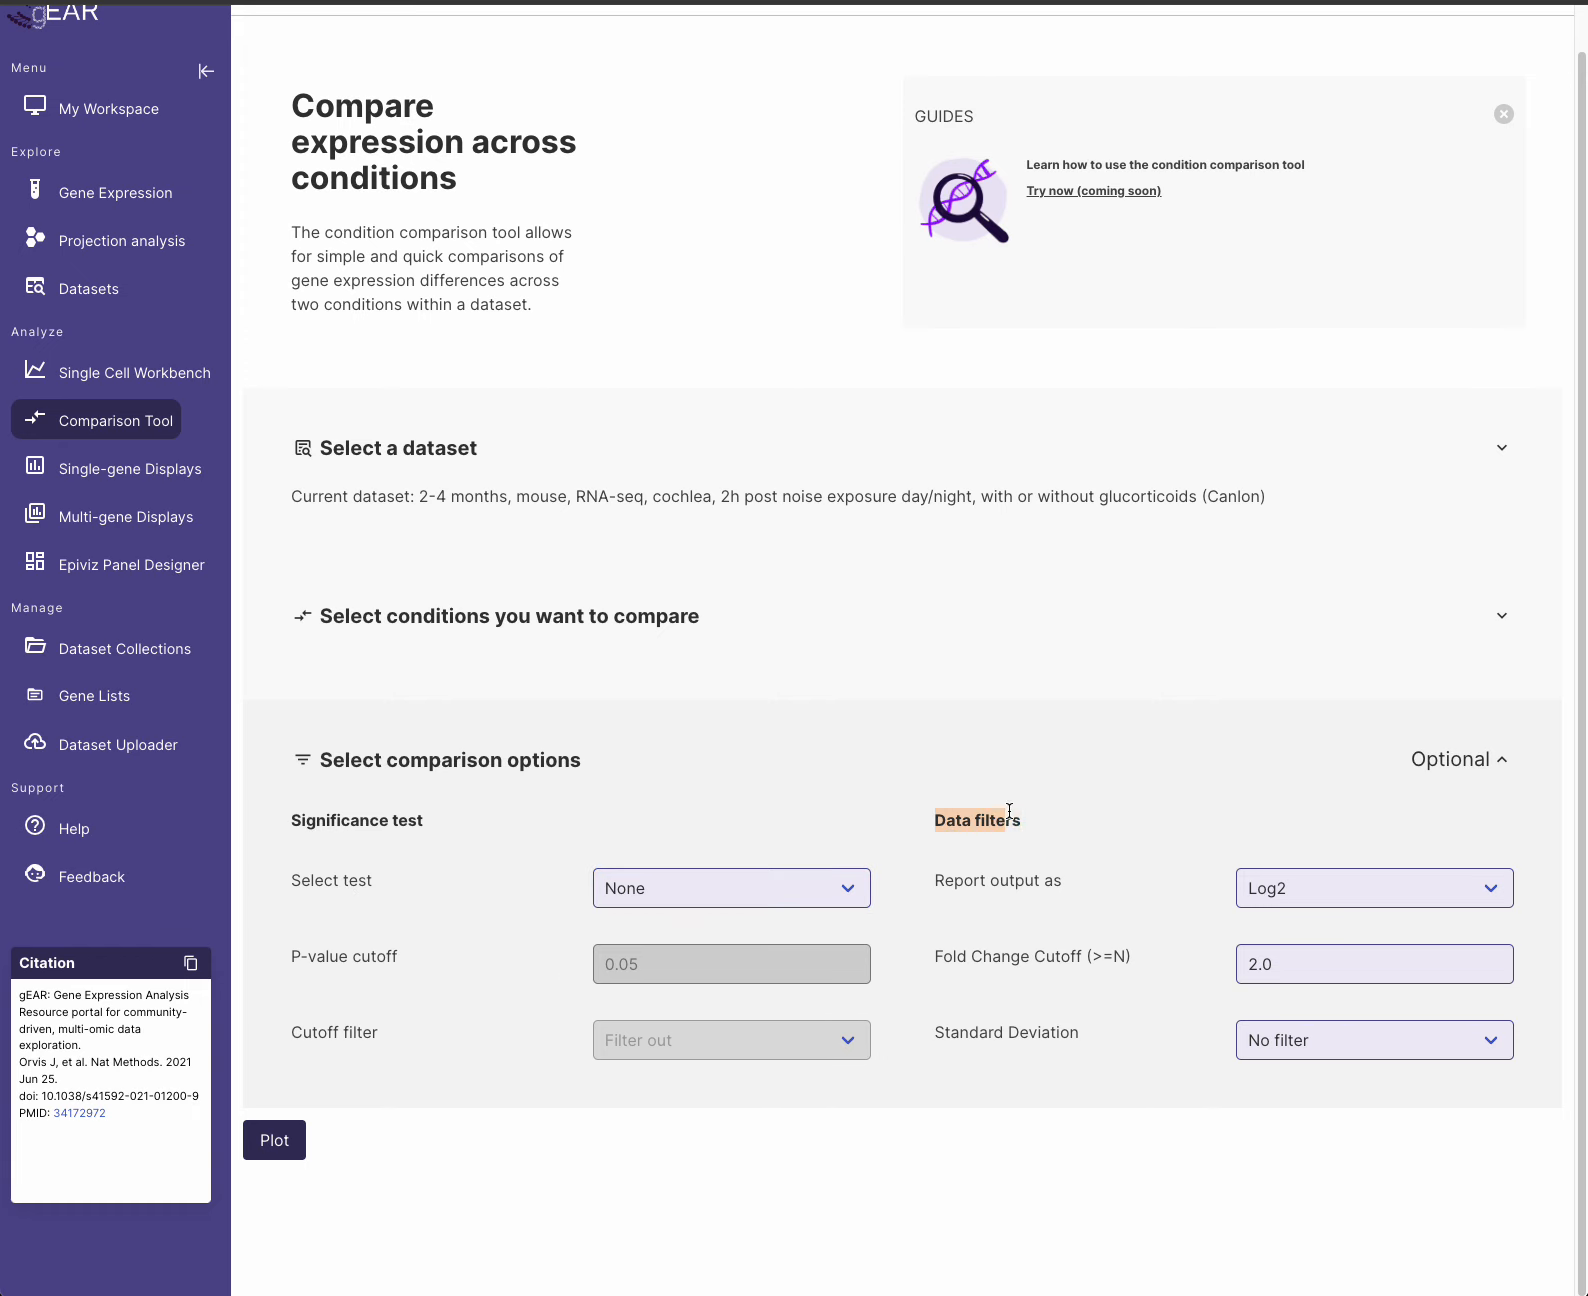
pyautogui.click(1064, 801)
pyautogui.click(1078, 788)
pyautogui.click(1094, 795)
pyautogui.click(1320, 1048)
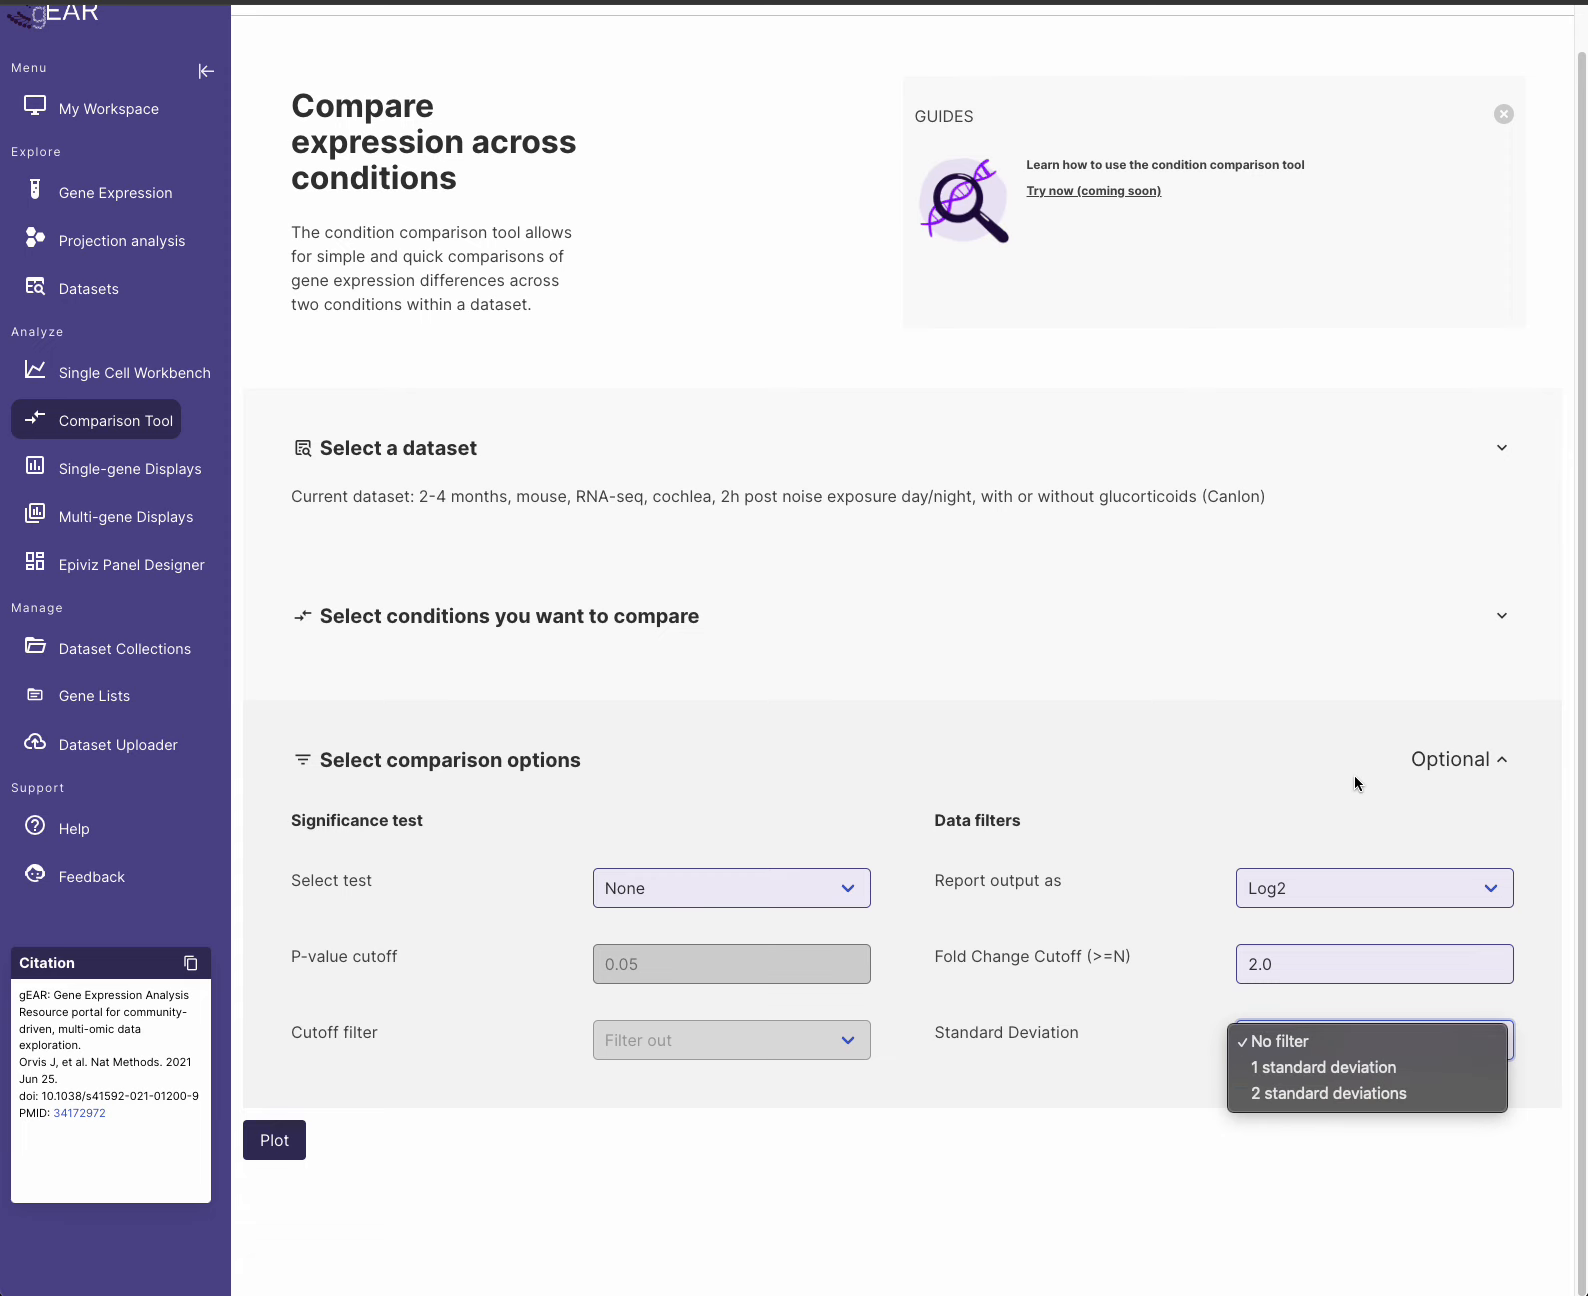
pyautogui.click(952, 1170)
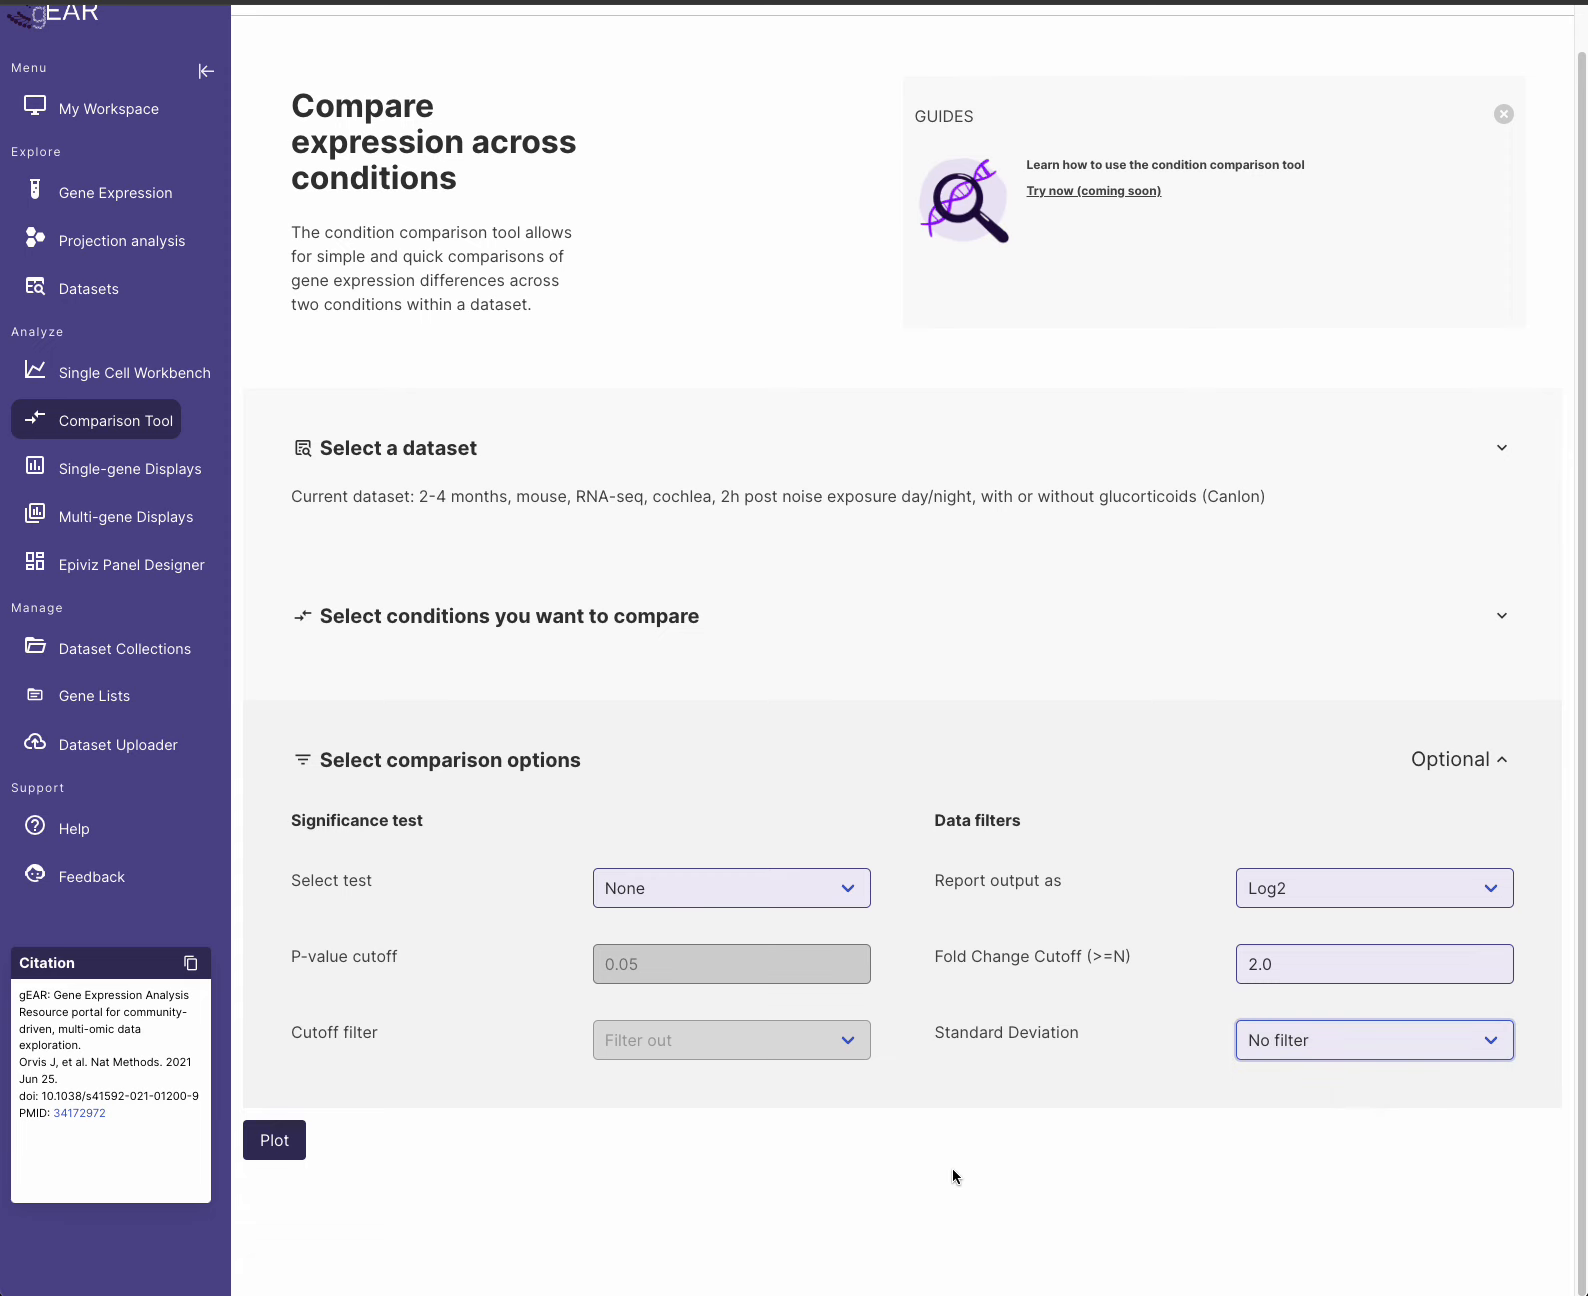
pyautogui.click(284, 1150)
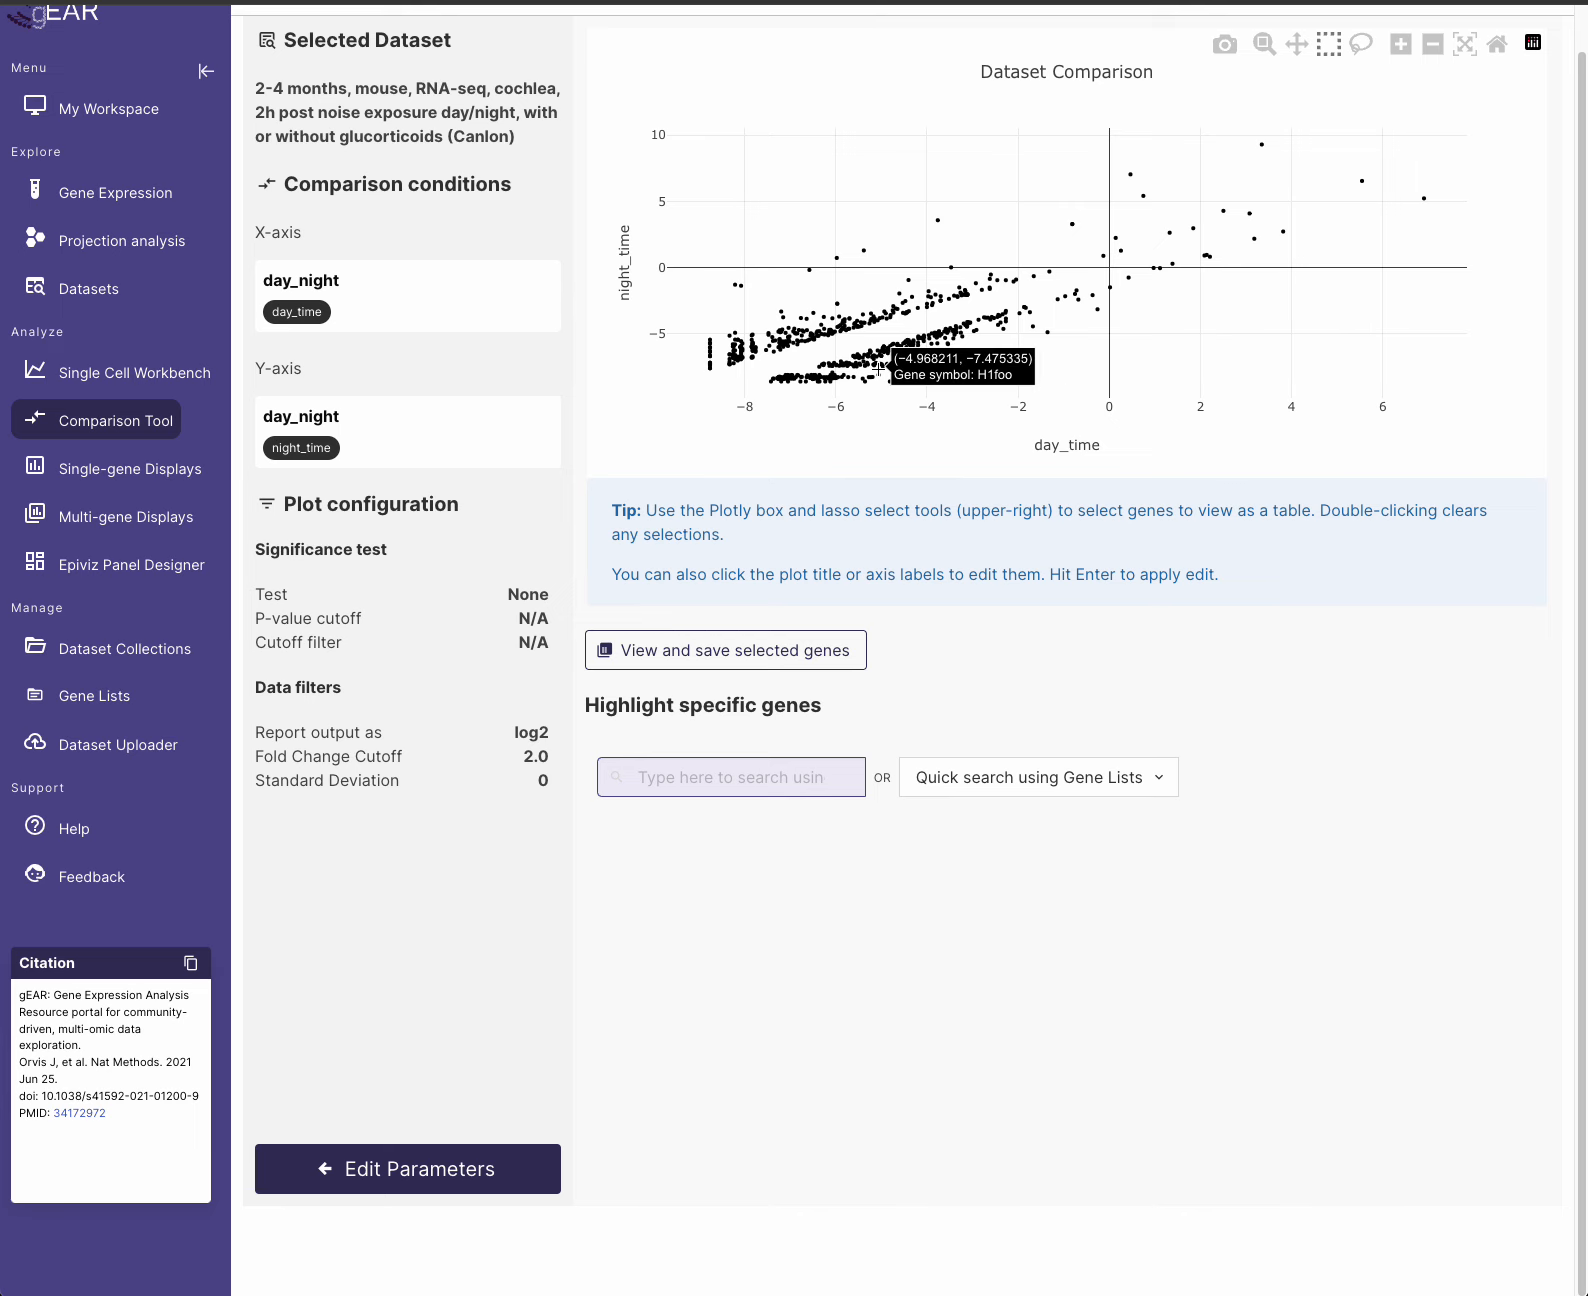
# - Zoom in on the scatter plot around day_time −6 to −2 and reset the axes to the full view
pyautogui.click(1263, 44)
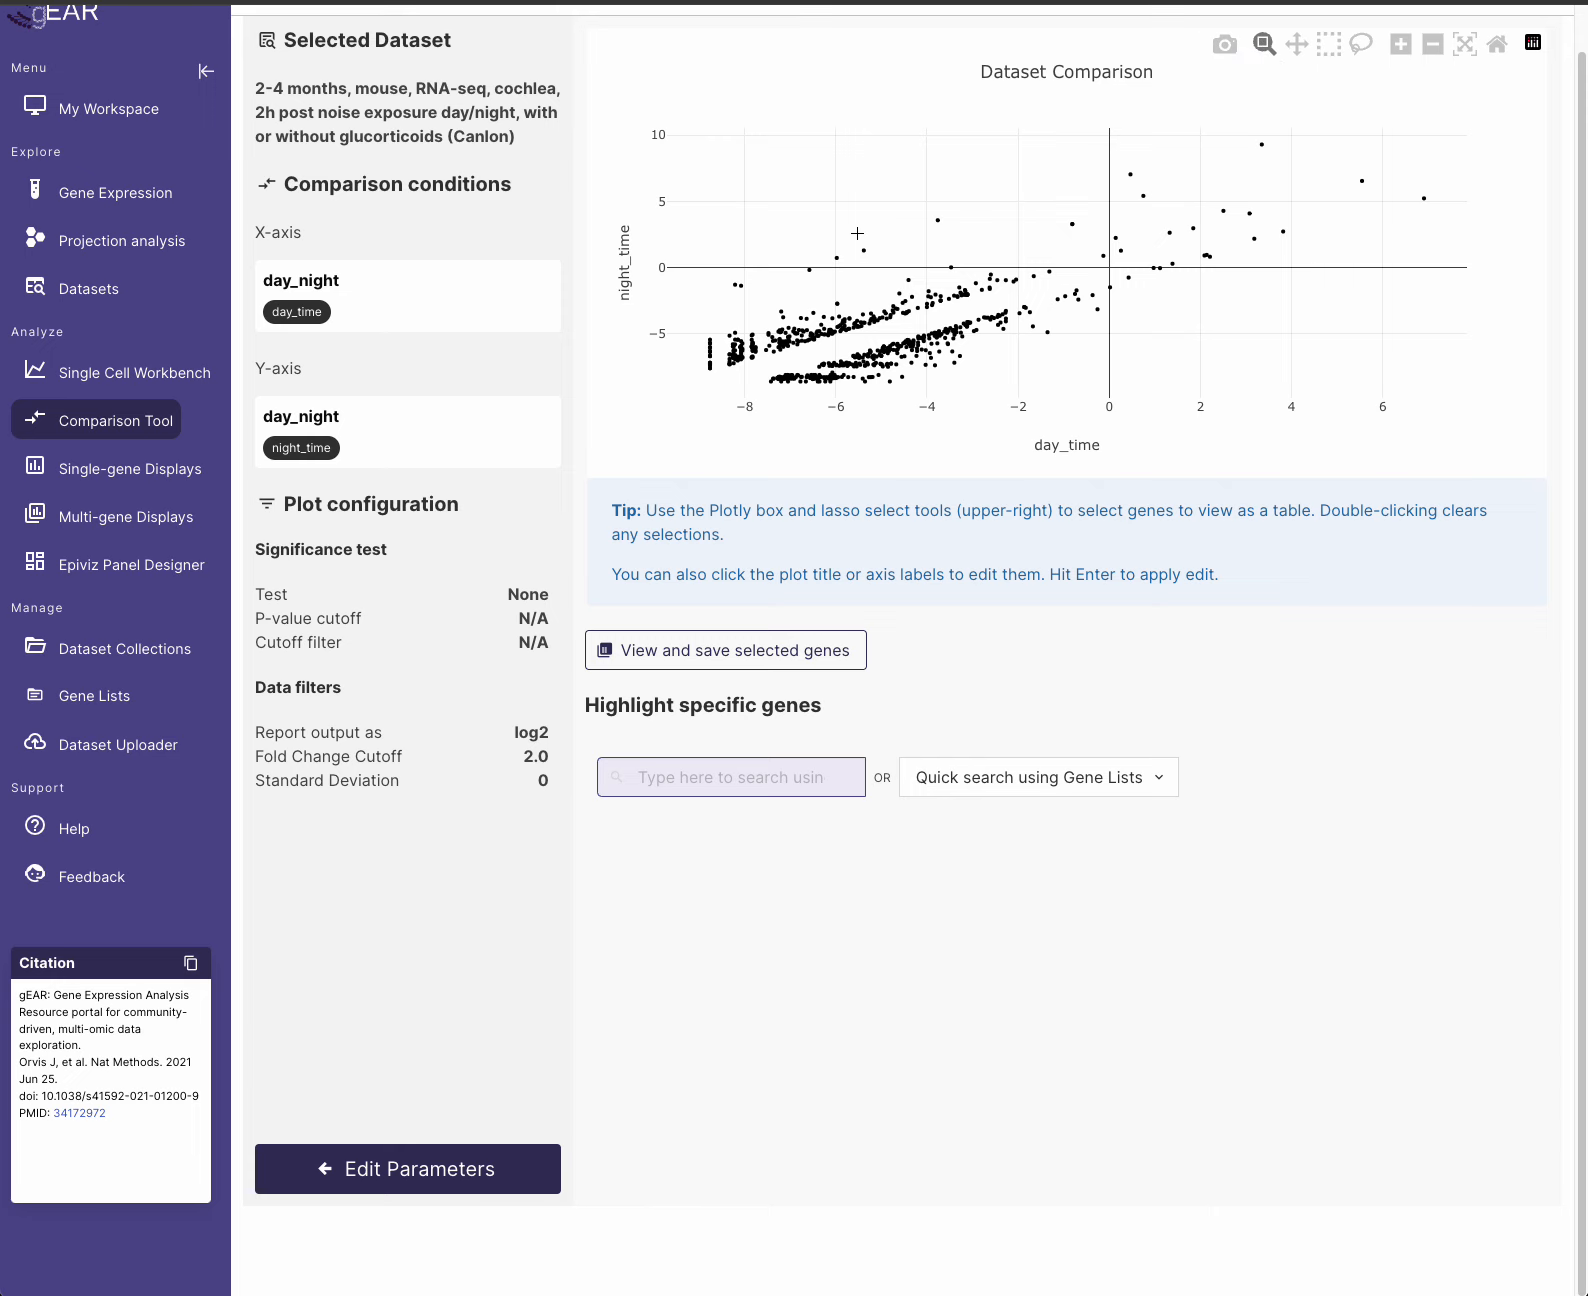
pyautogui.moveTo(841, 236); pyautogui.dragTo(1020, 315)
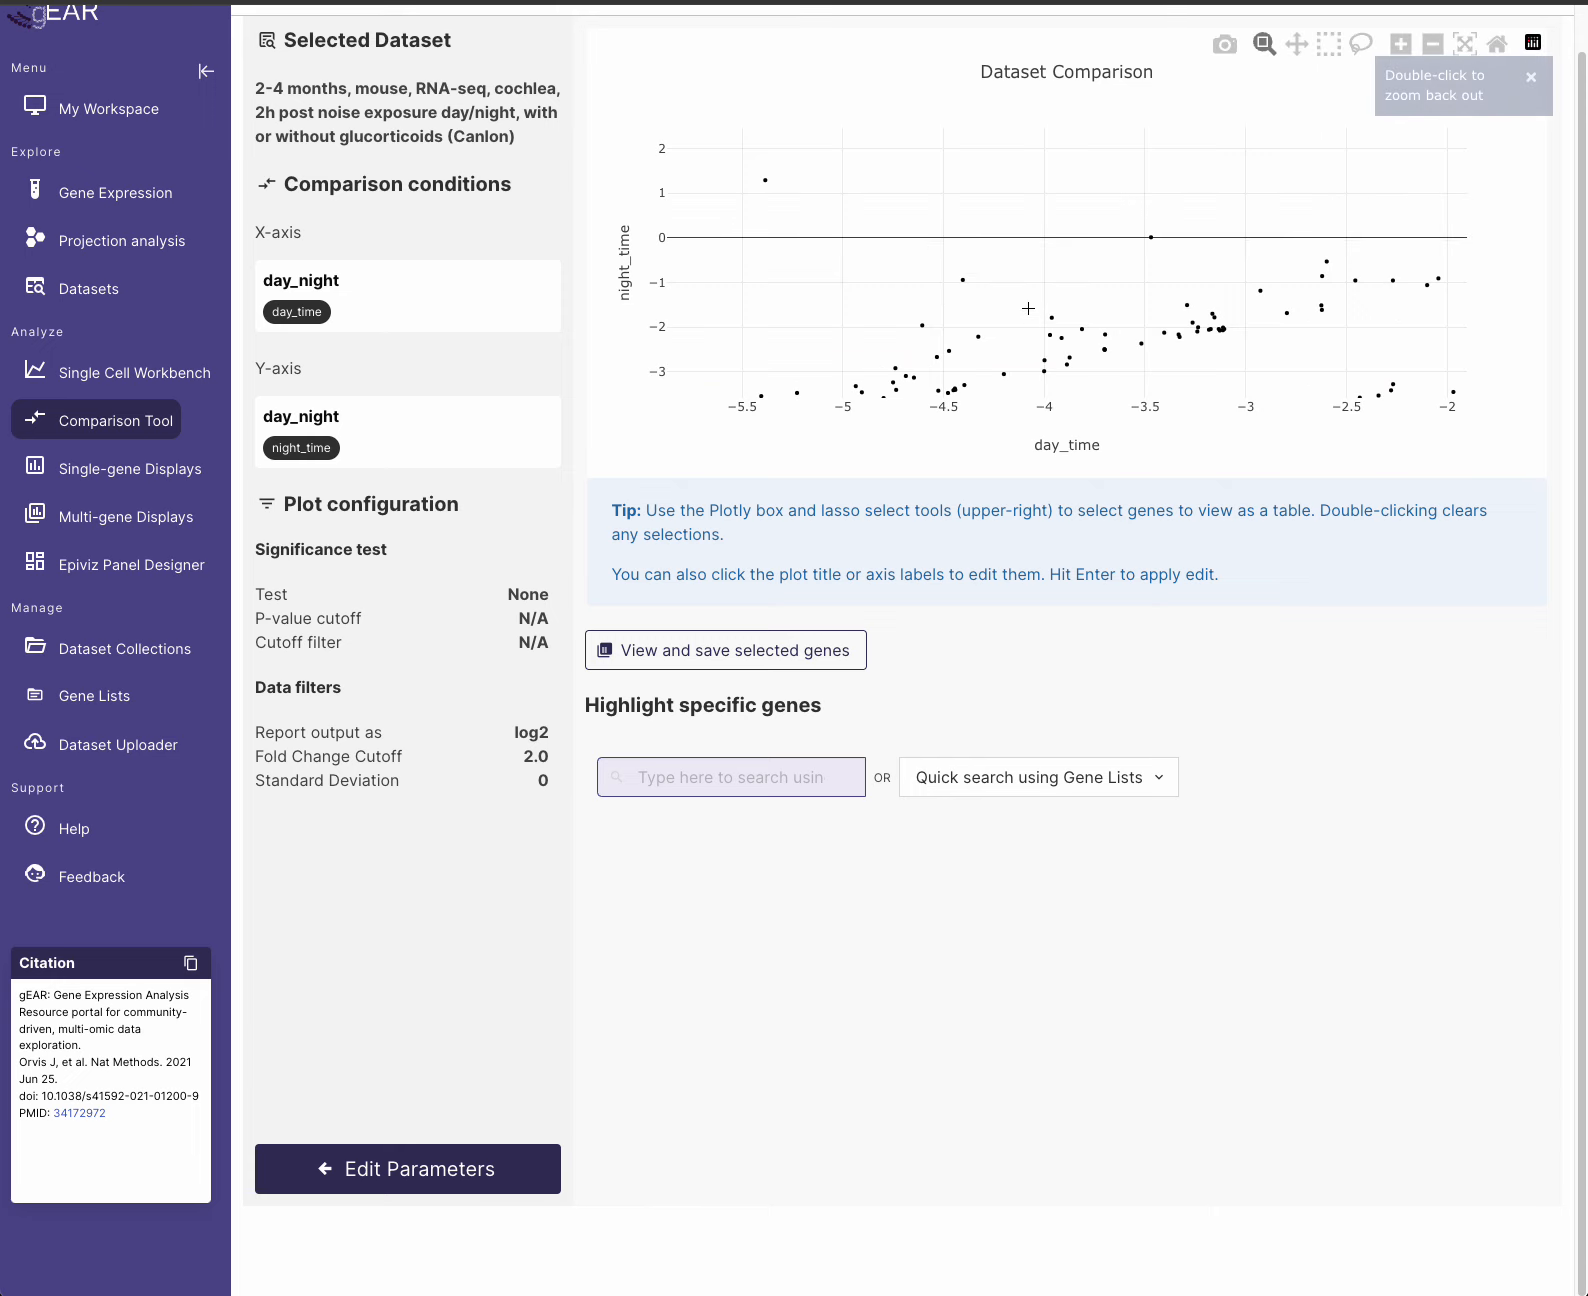
pyautogui.click(1502, 52)
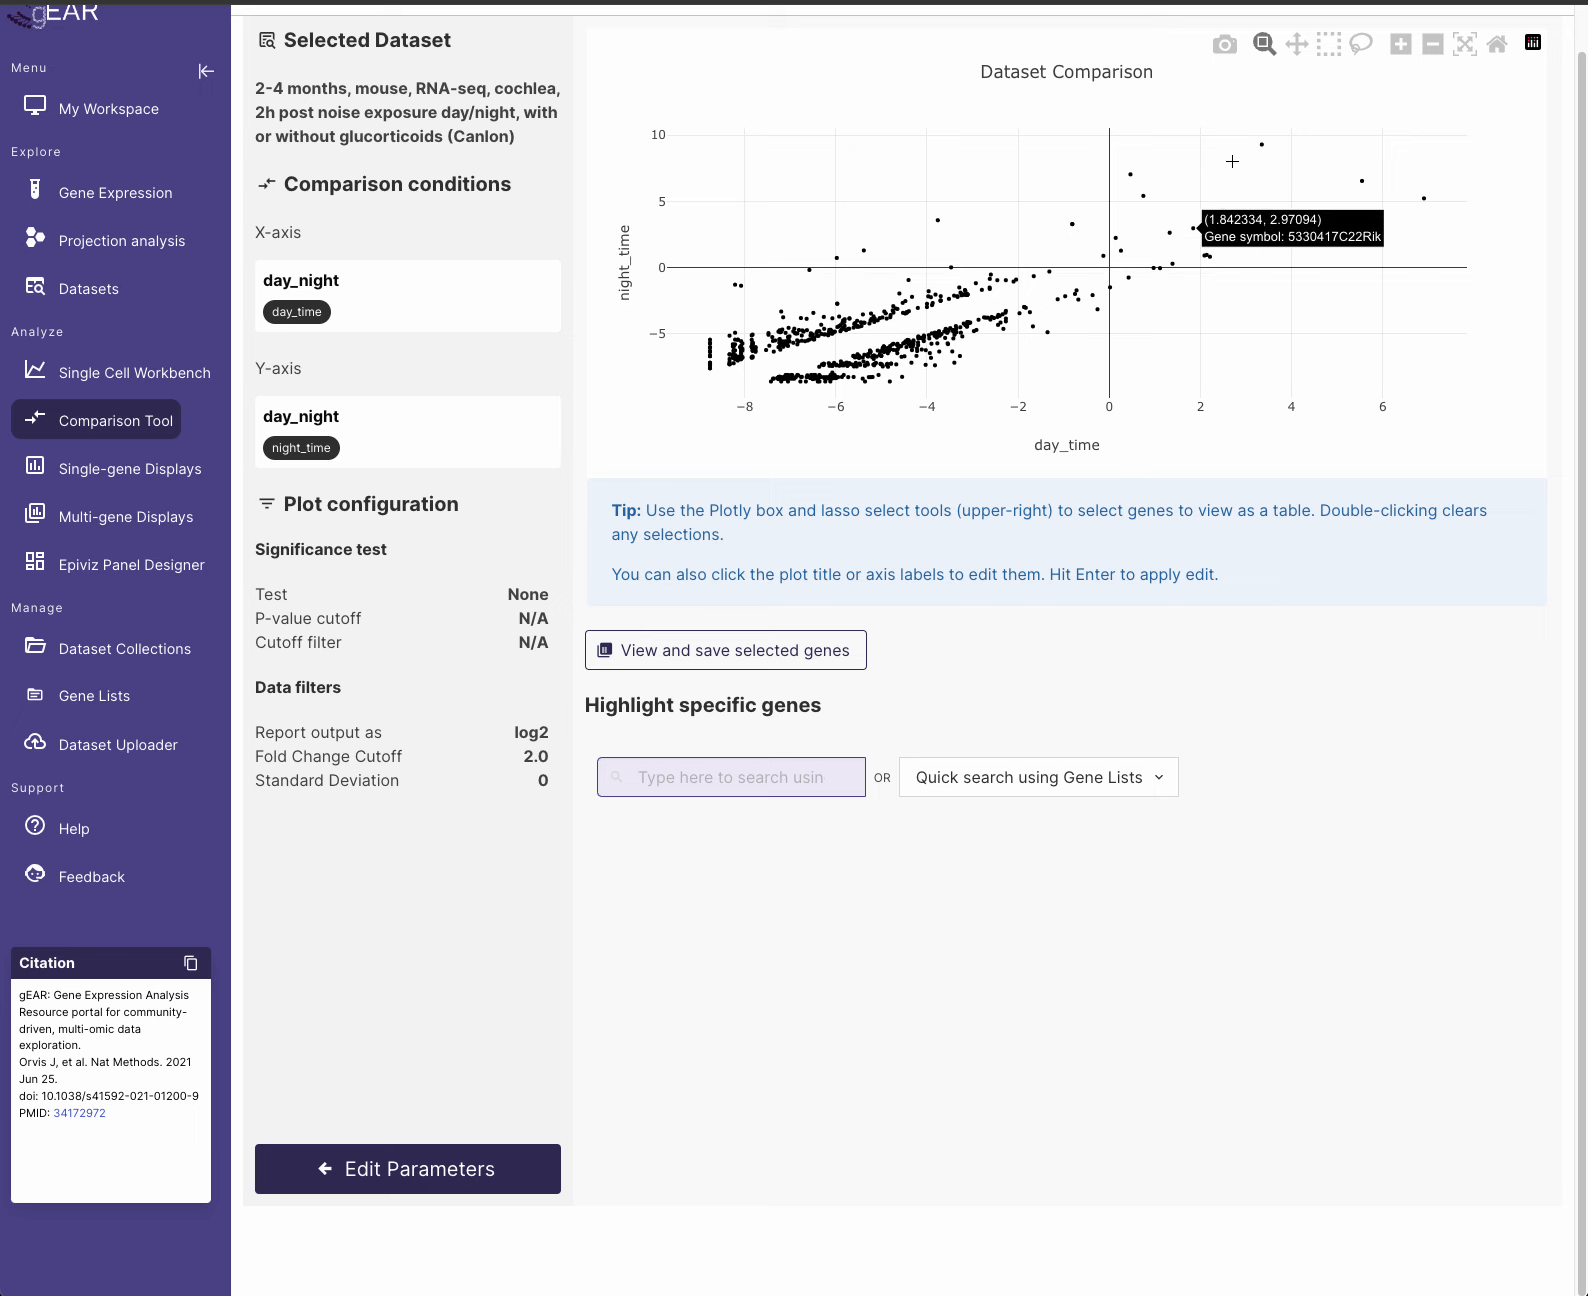
# - Pan the scatter plot, zoom it in and out, and autoscale it back to the full view
pyautogui.click(1297, 44)
pyautogui.moveTo(1167, 278)
pyautogui.mouseDown()
pyautogui.moveTo(1266, 270)
pyautogui.moveTo(1180, 305)
pyautogui.mouseUp()
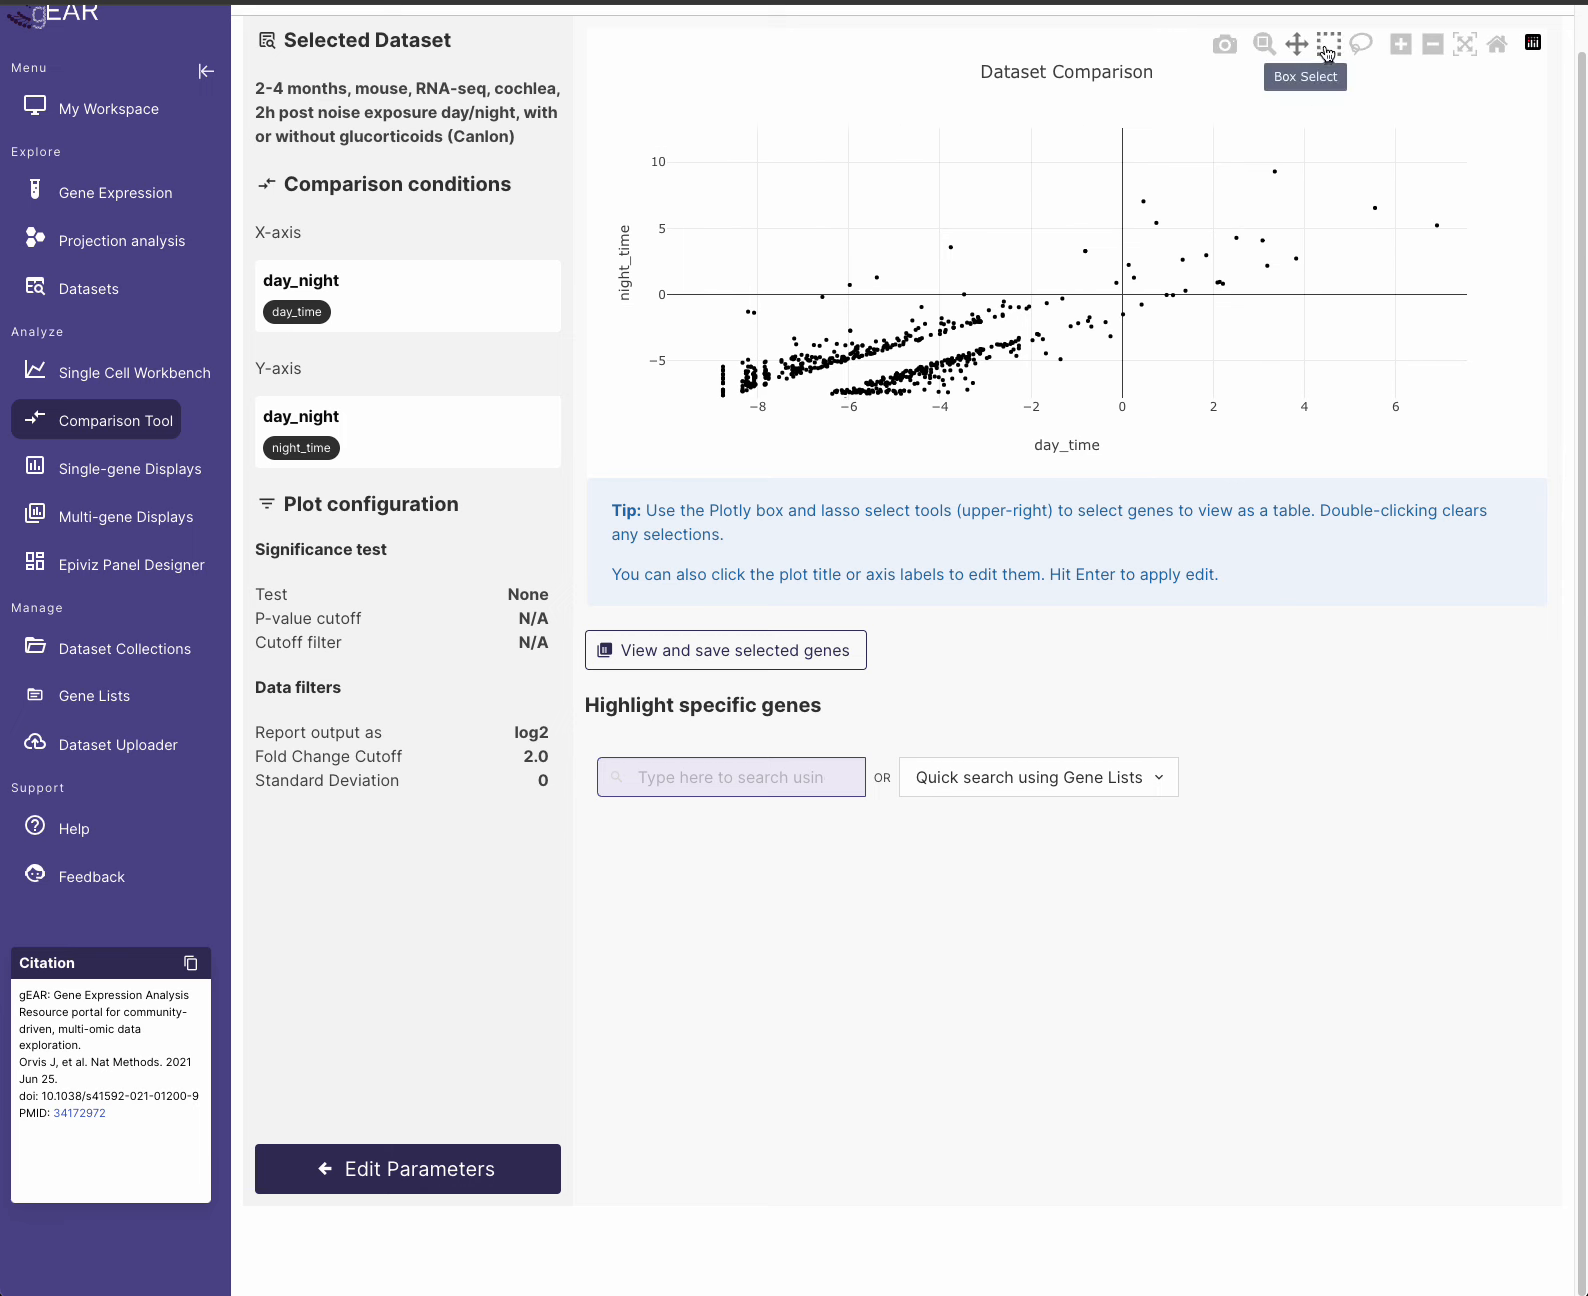
pyautogui.click(1400, 50)
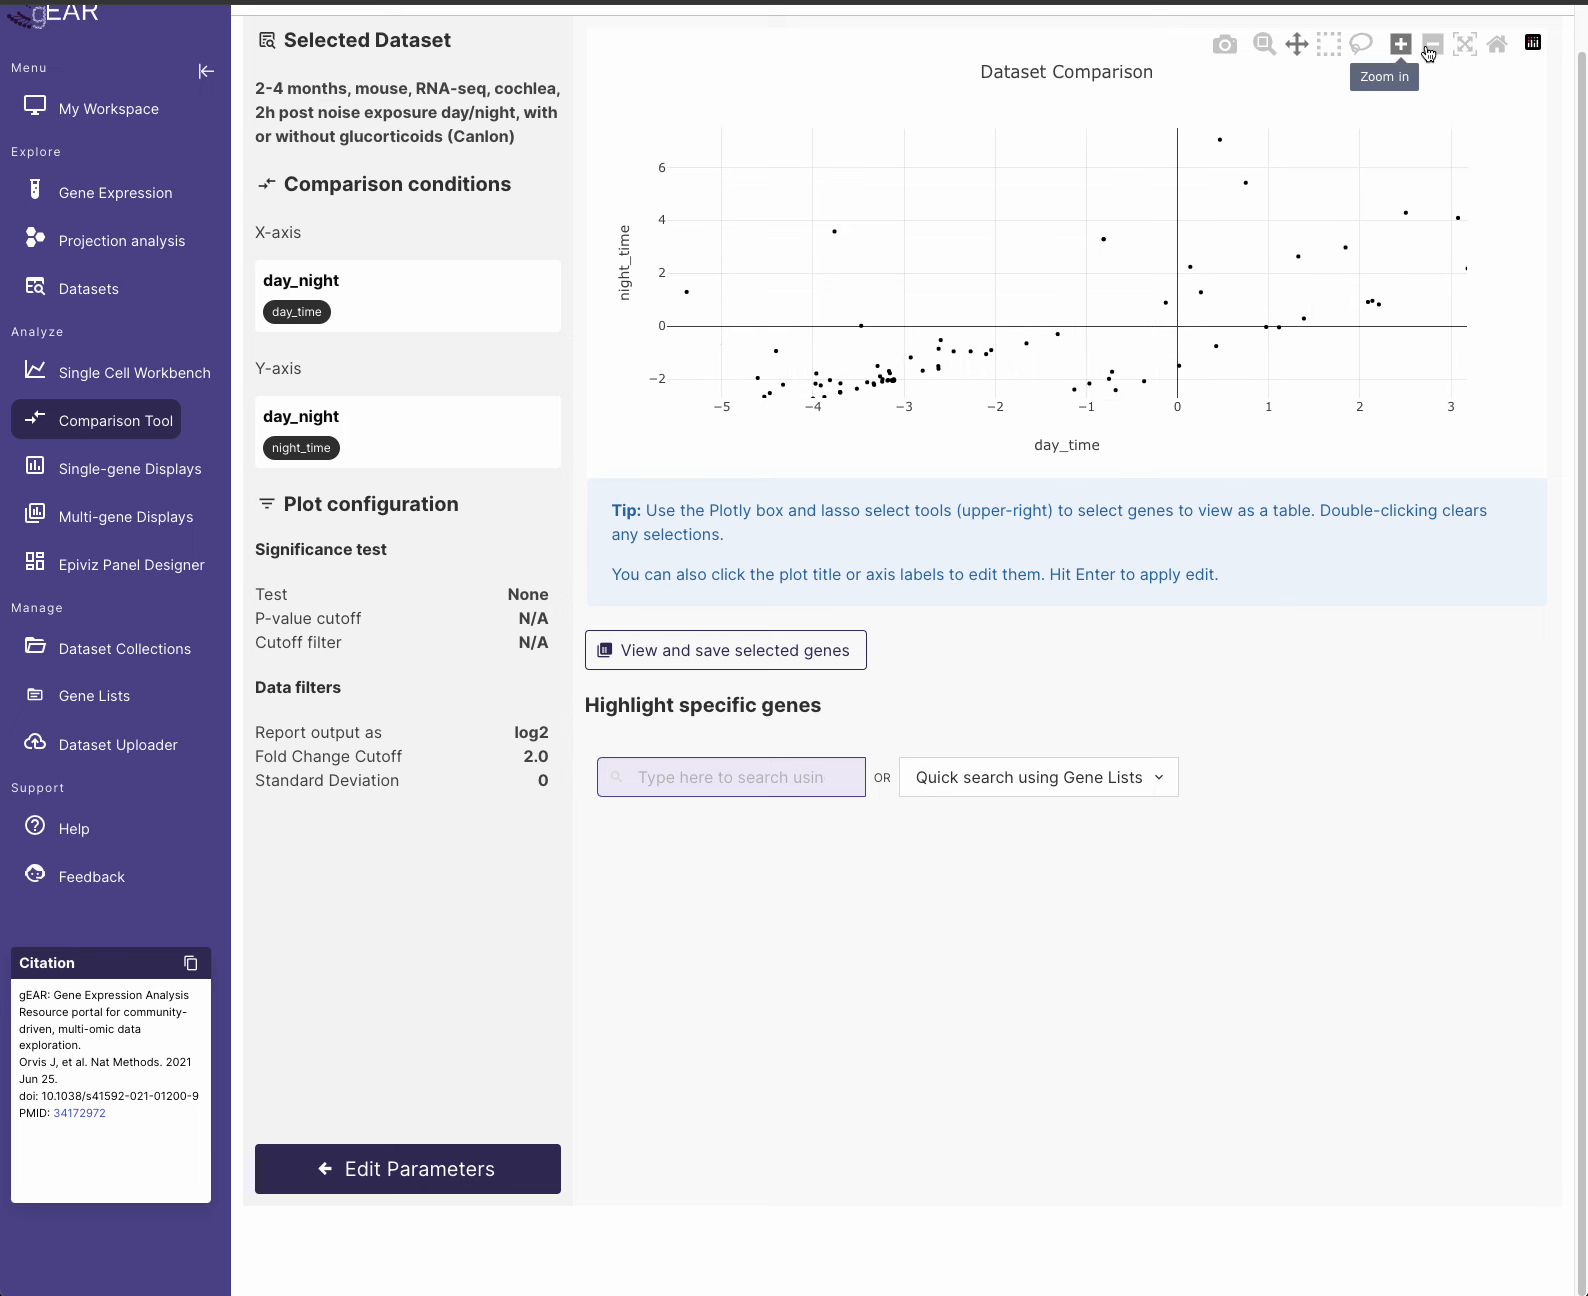
pyautogui.click(1432, 50)
pyautogui.moveTo(930, 300)
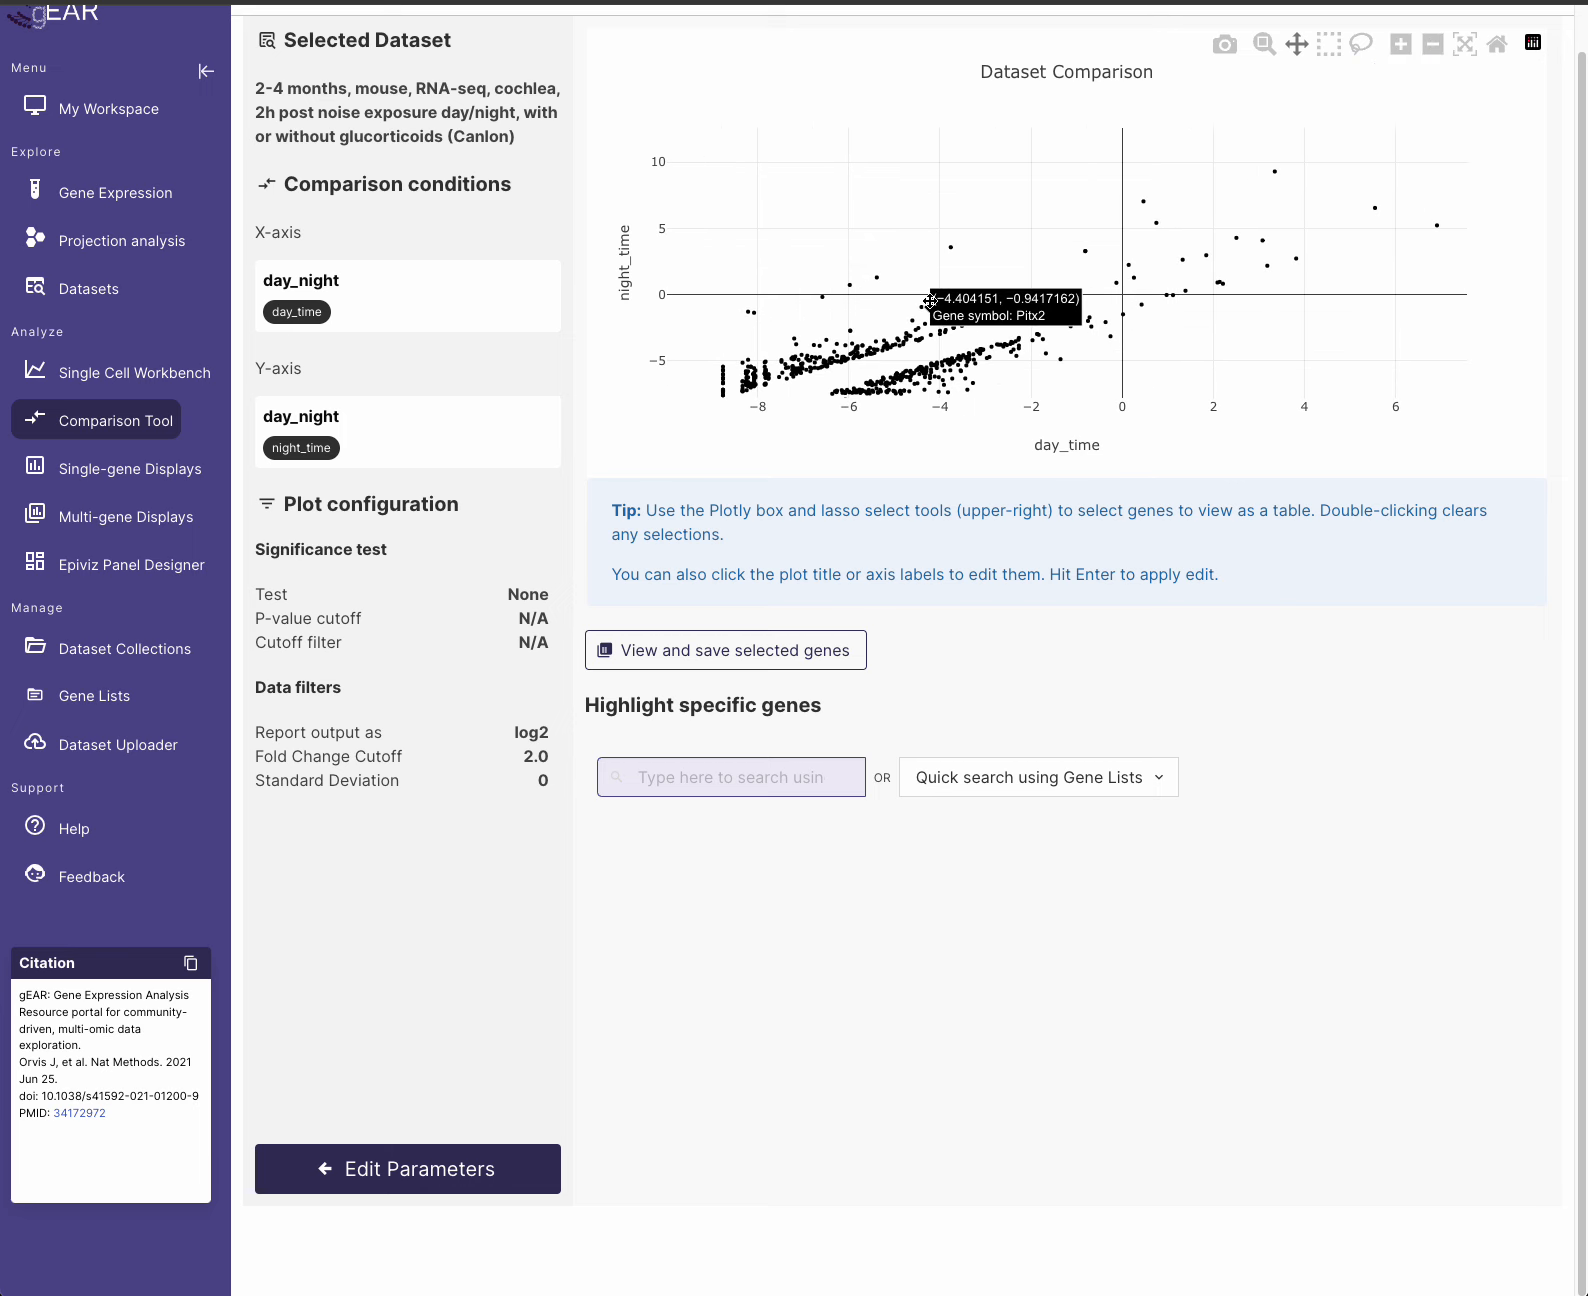
pyautogui.moveTo(906, 315); pyautogui.dragTo(935, 279)
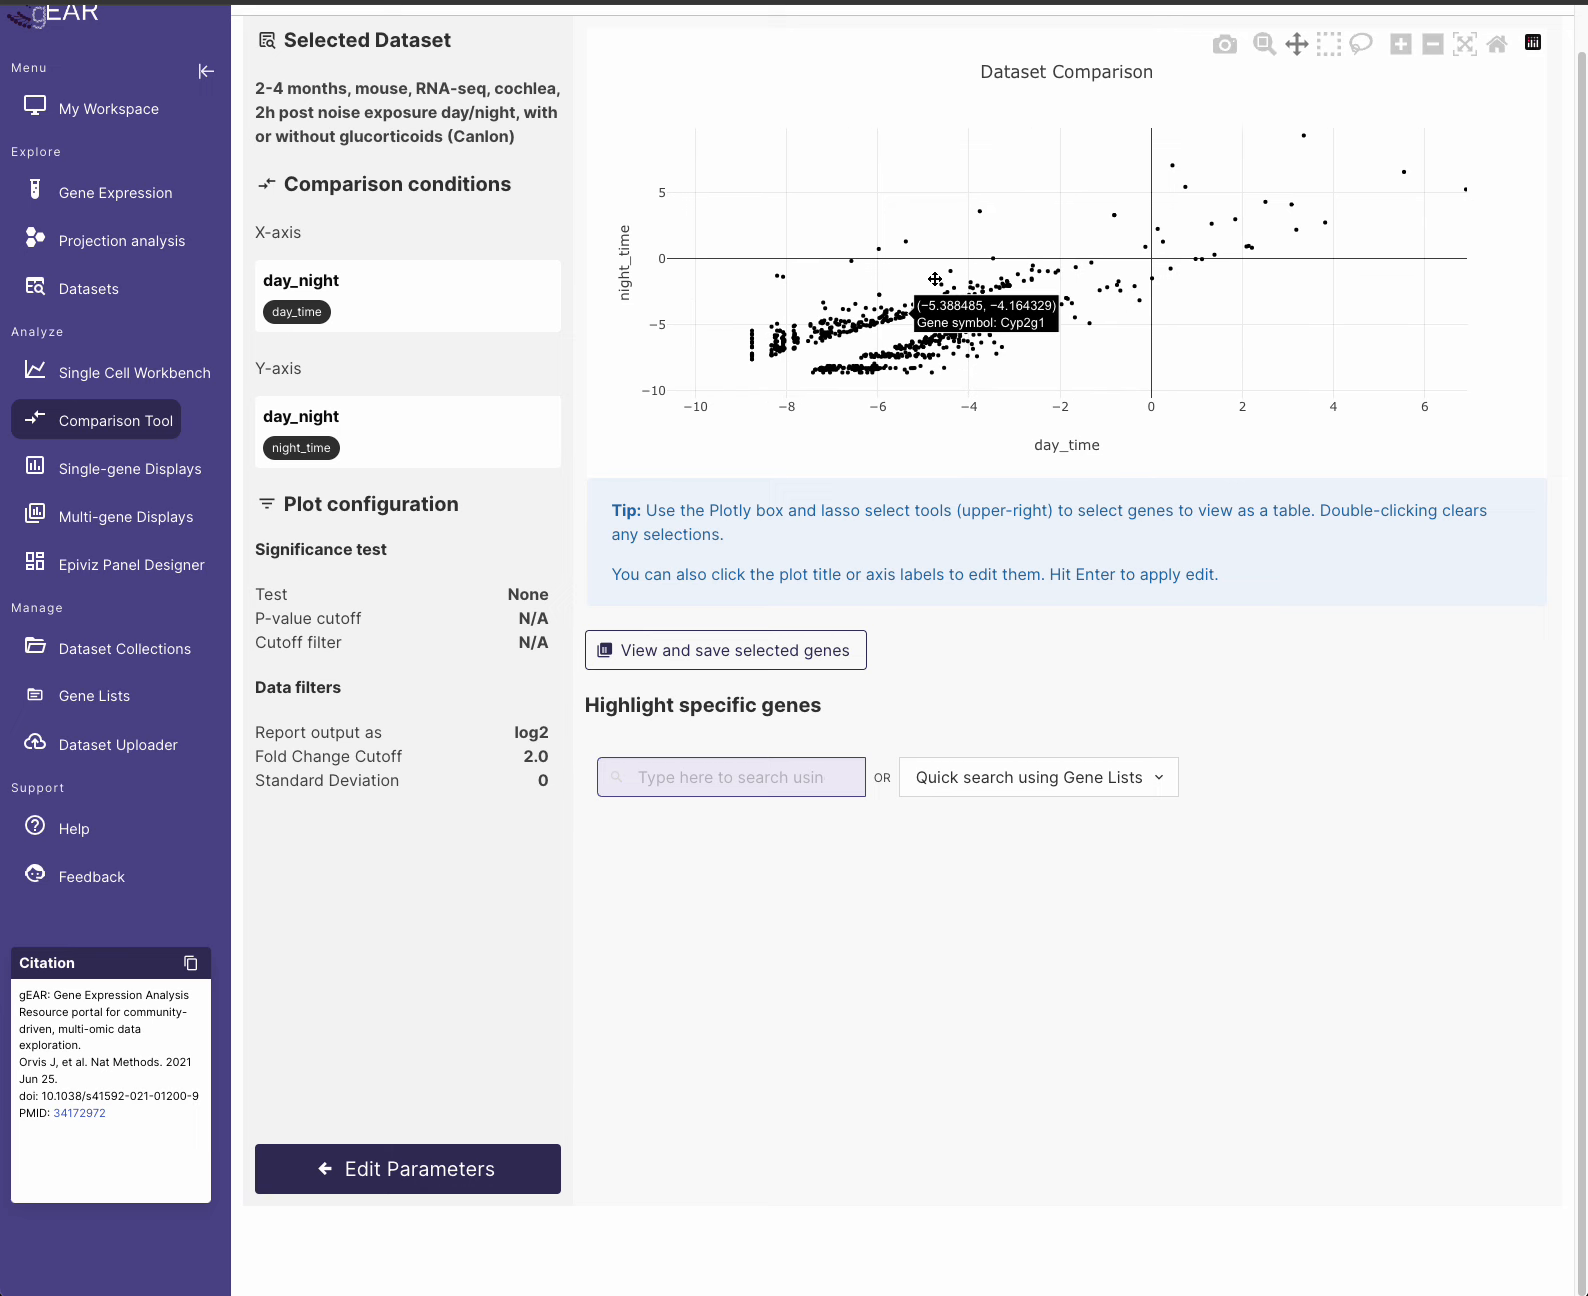
pyautogui.click(1463, 50)
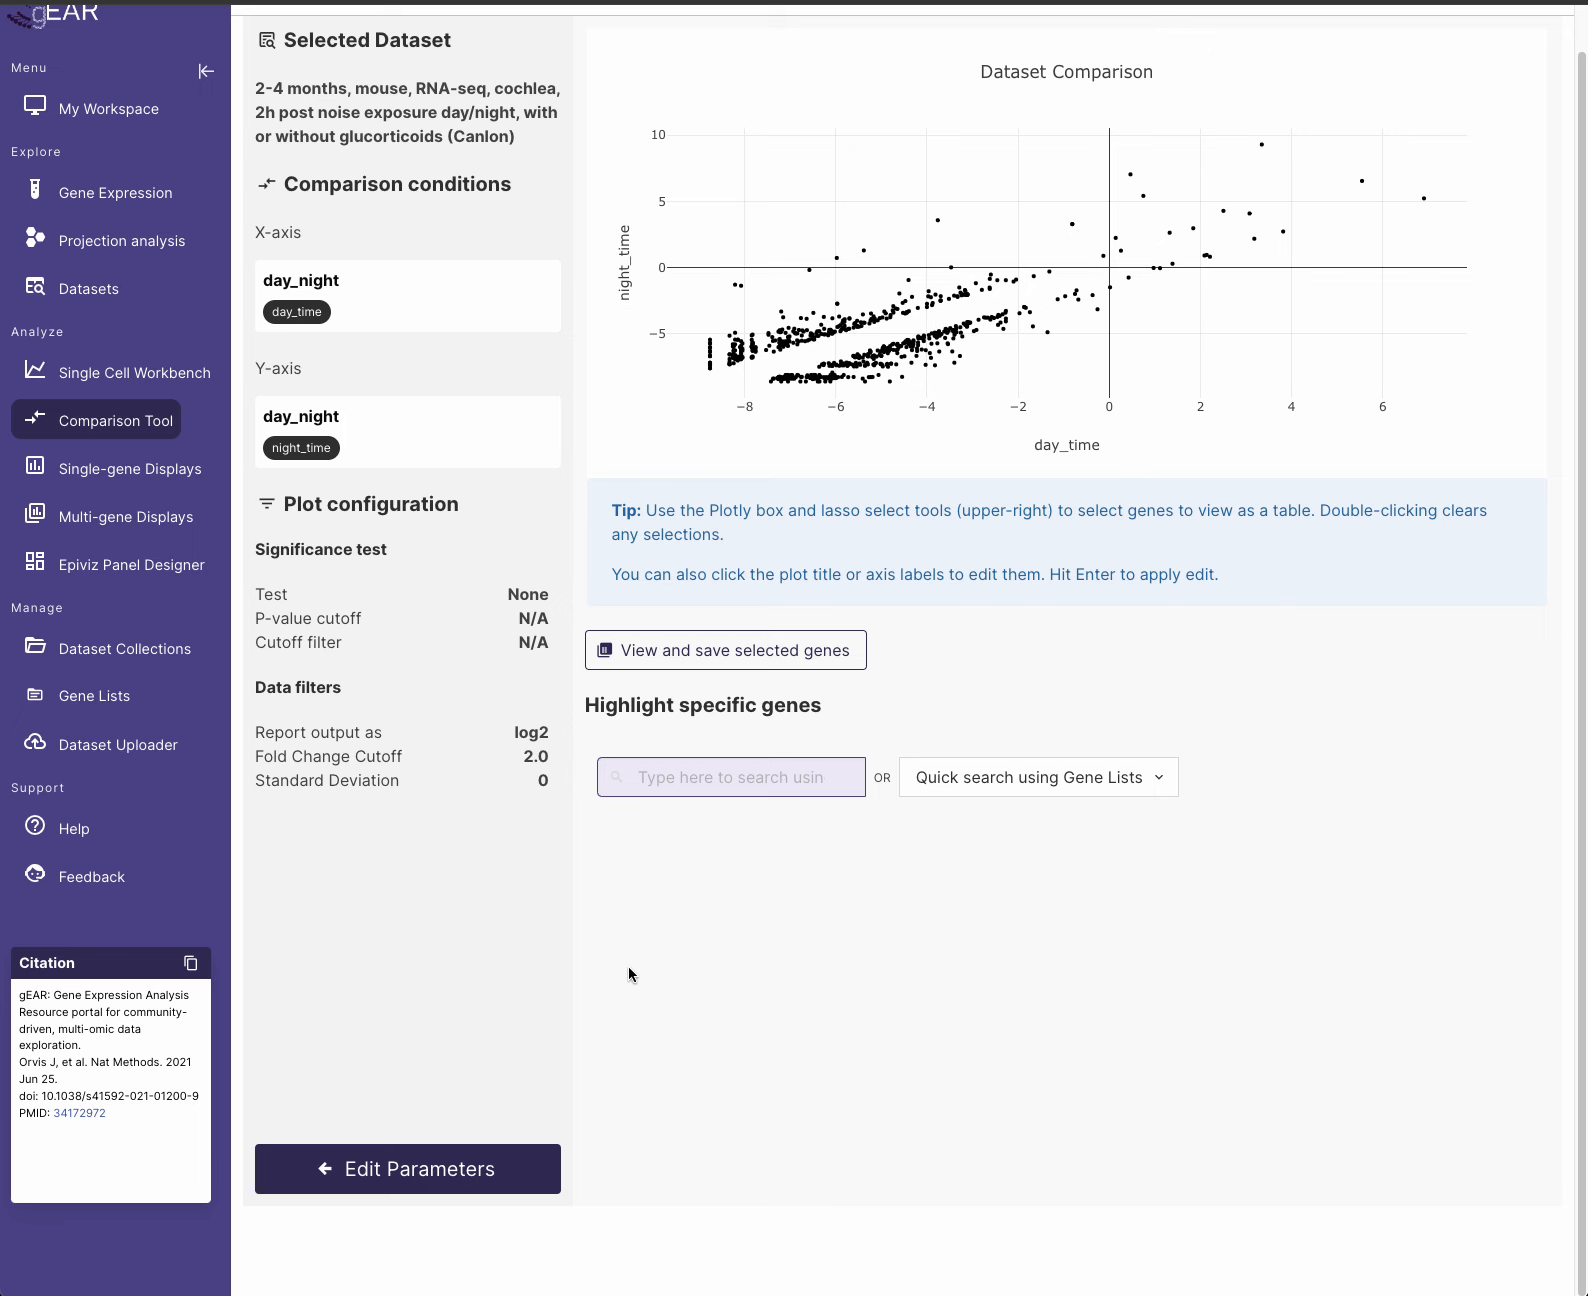
# - Edit the parameters to use a T-test significance test with the cutoff filter set to Colorize, and replot the comparison
pyautogui.click(377, 1170)
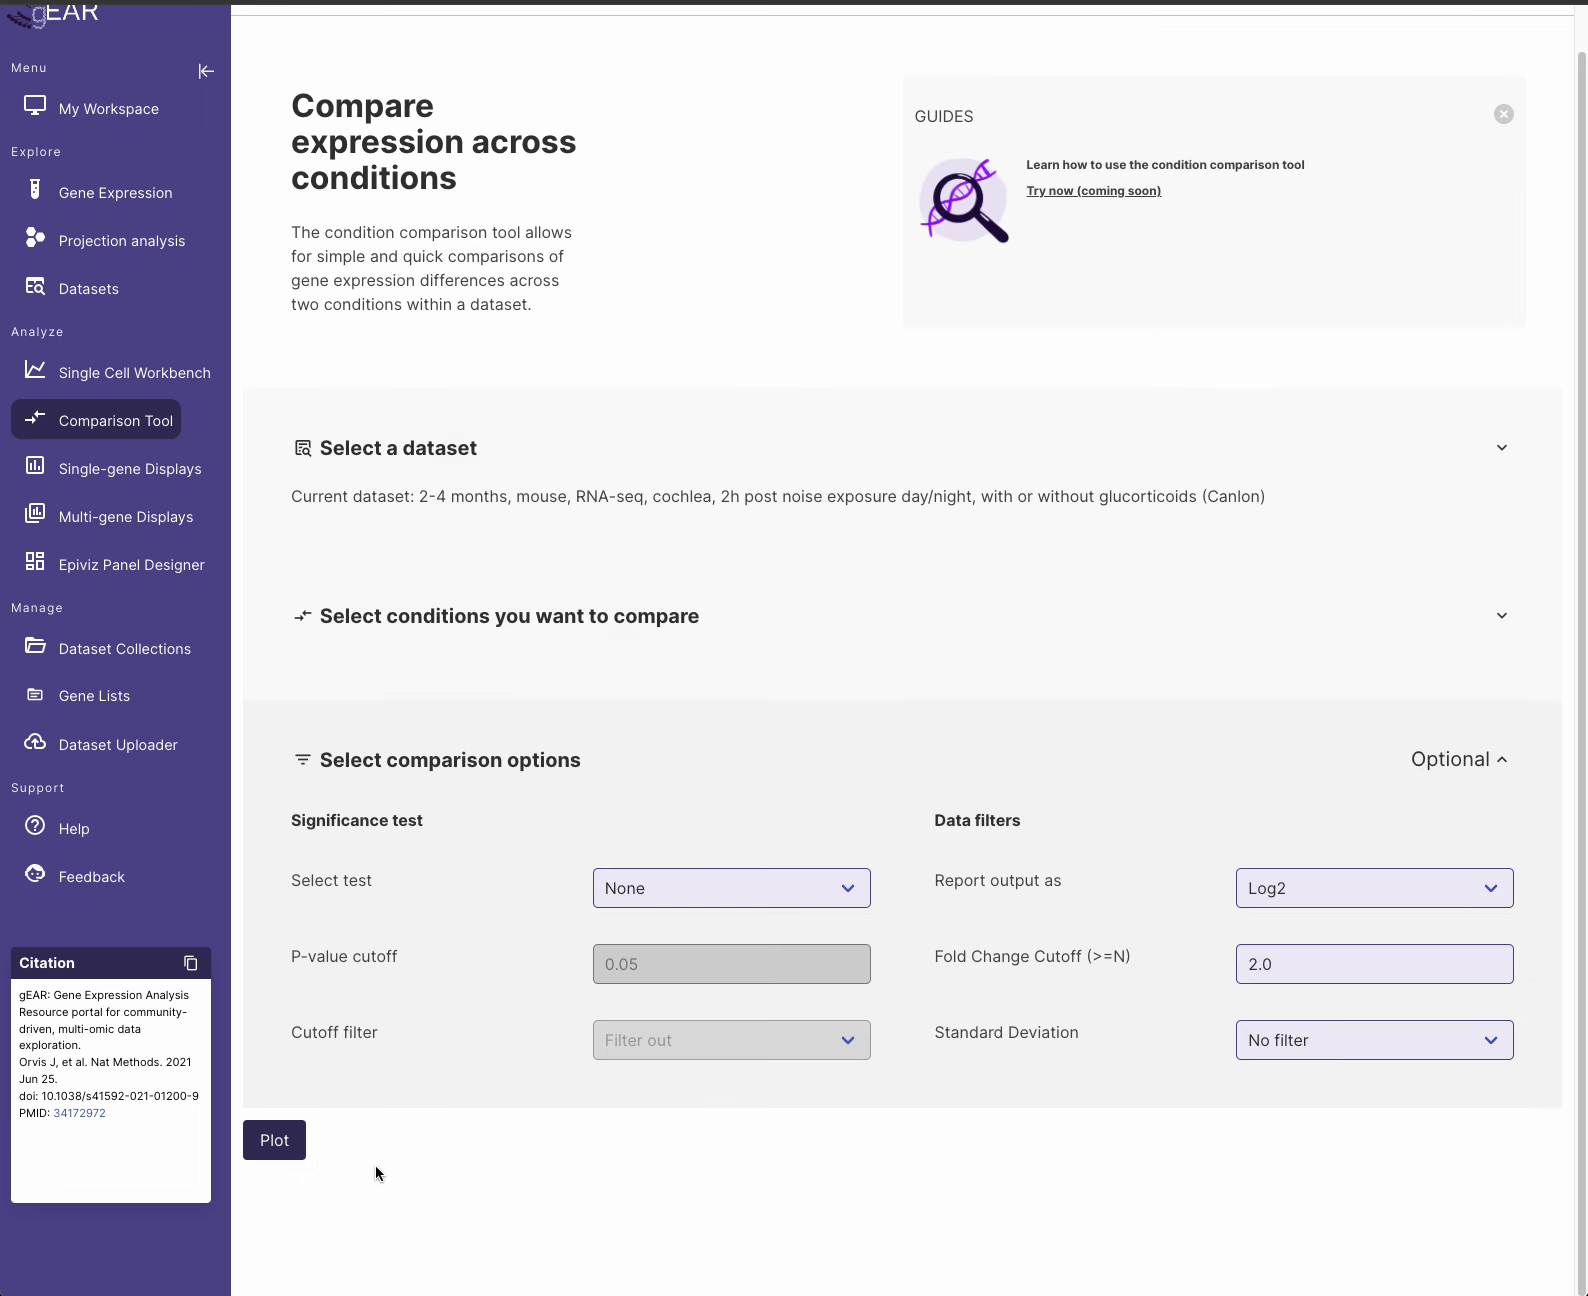
pyautogui.click(770, 889)
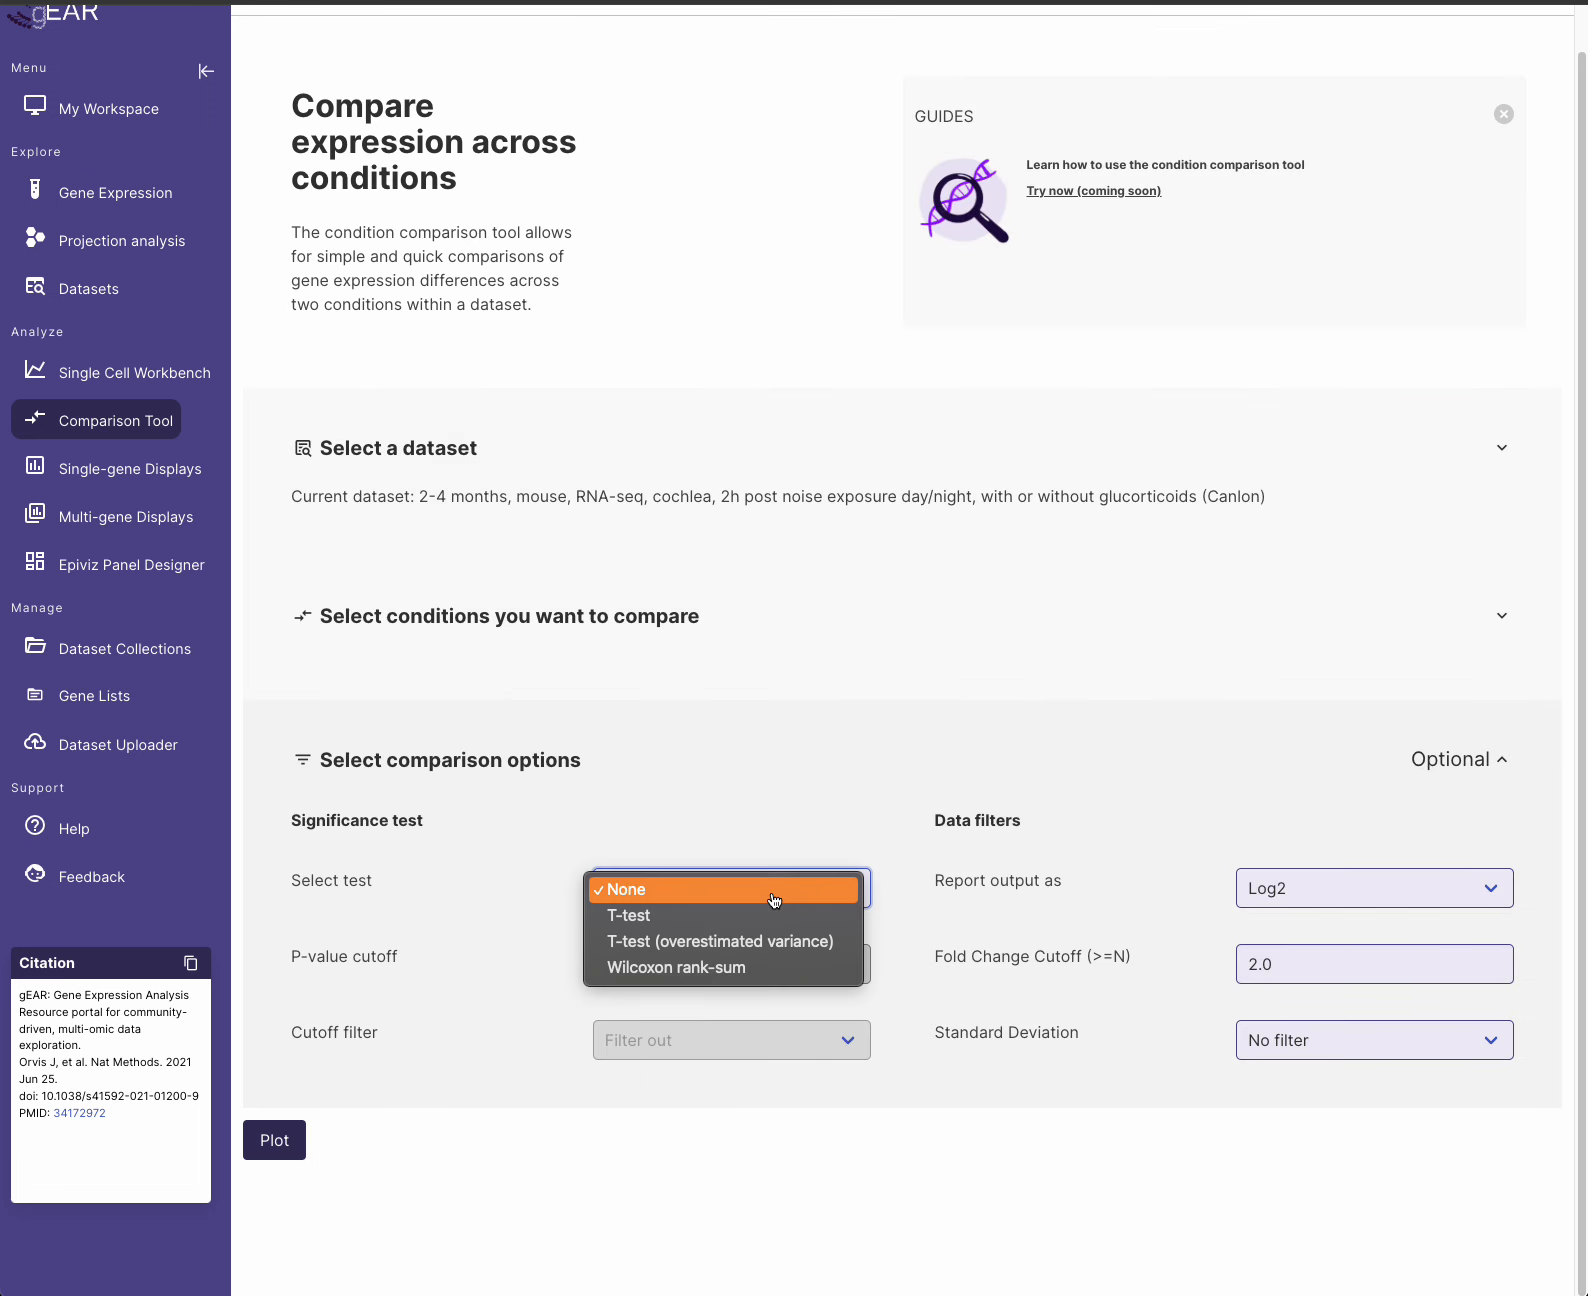
pyautogui.click(701, 917)
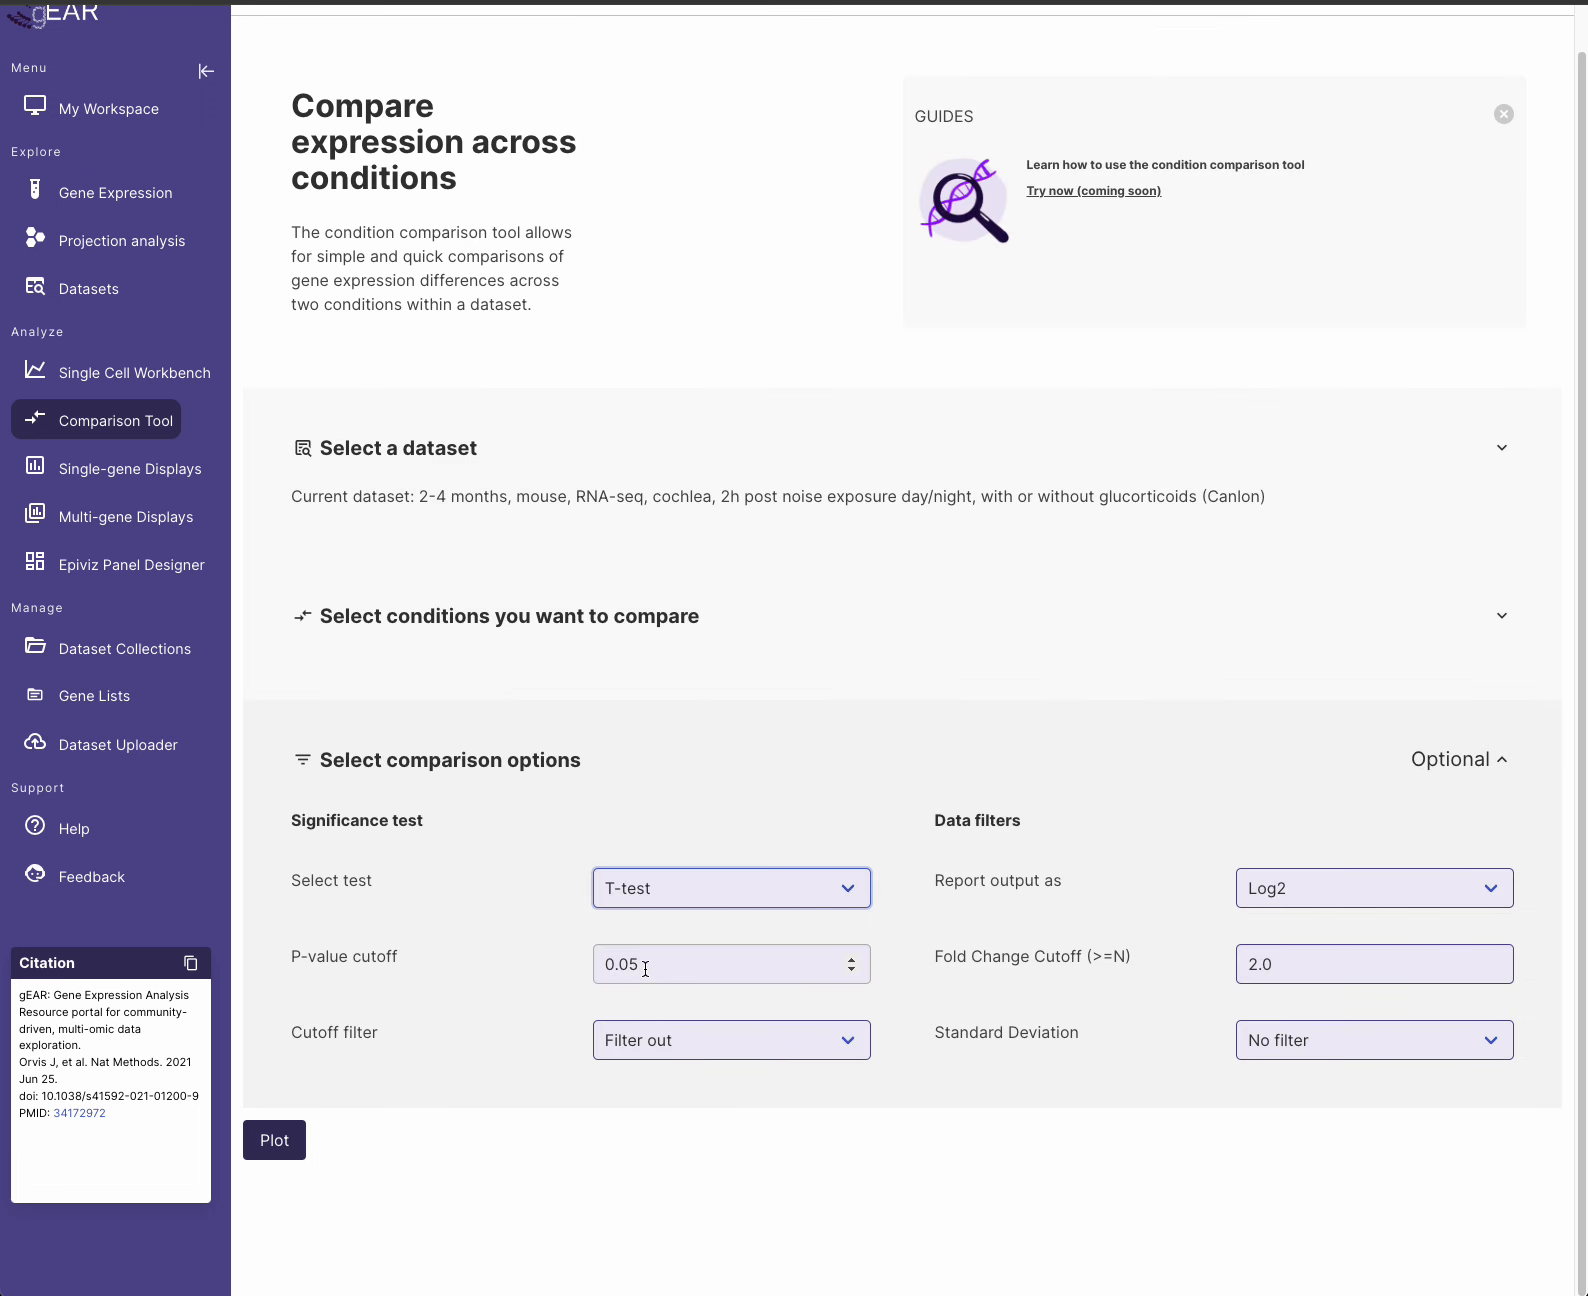
pyautogui.click(672, 1030)
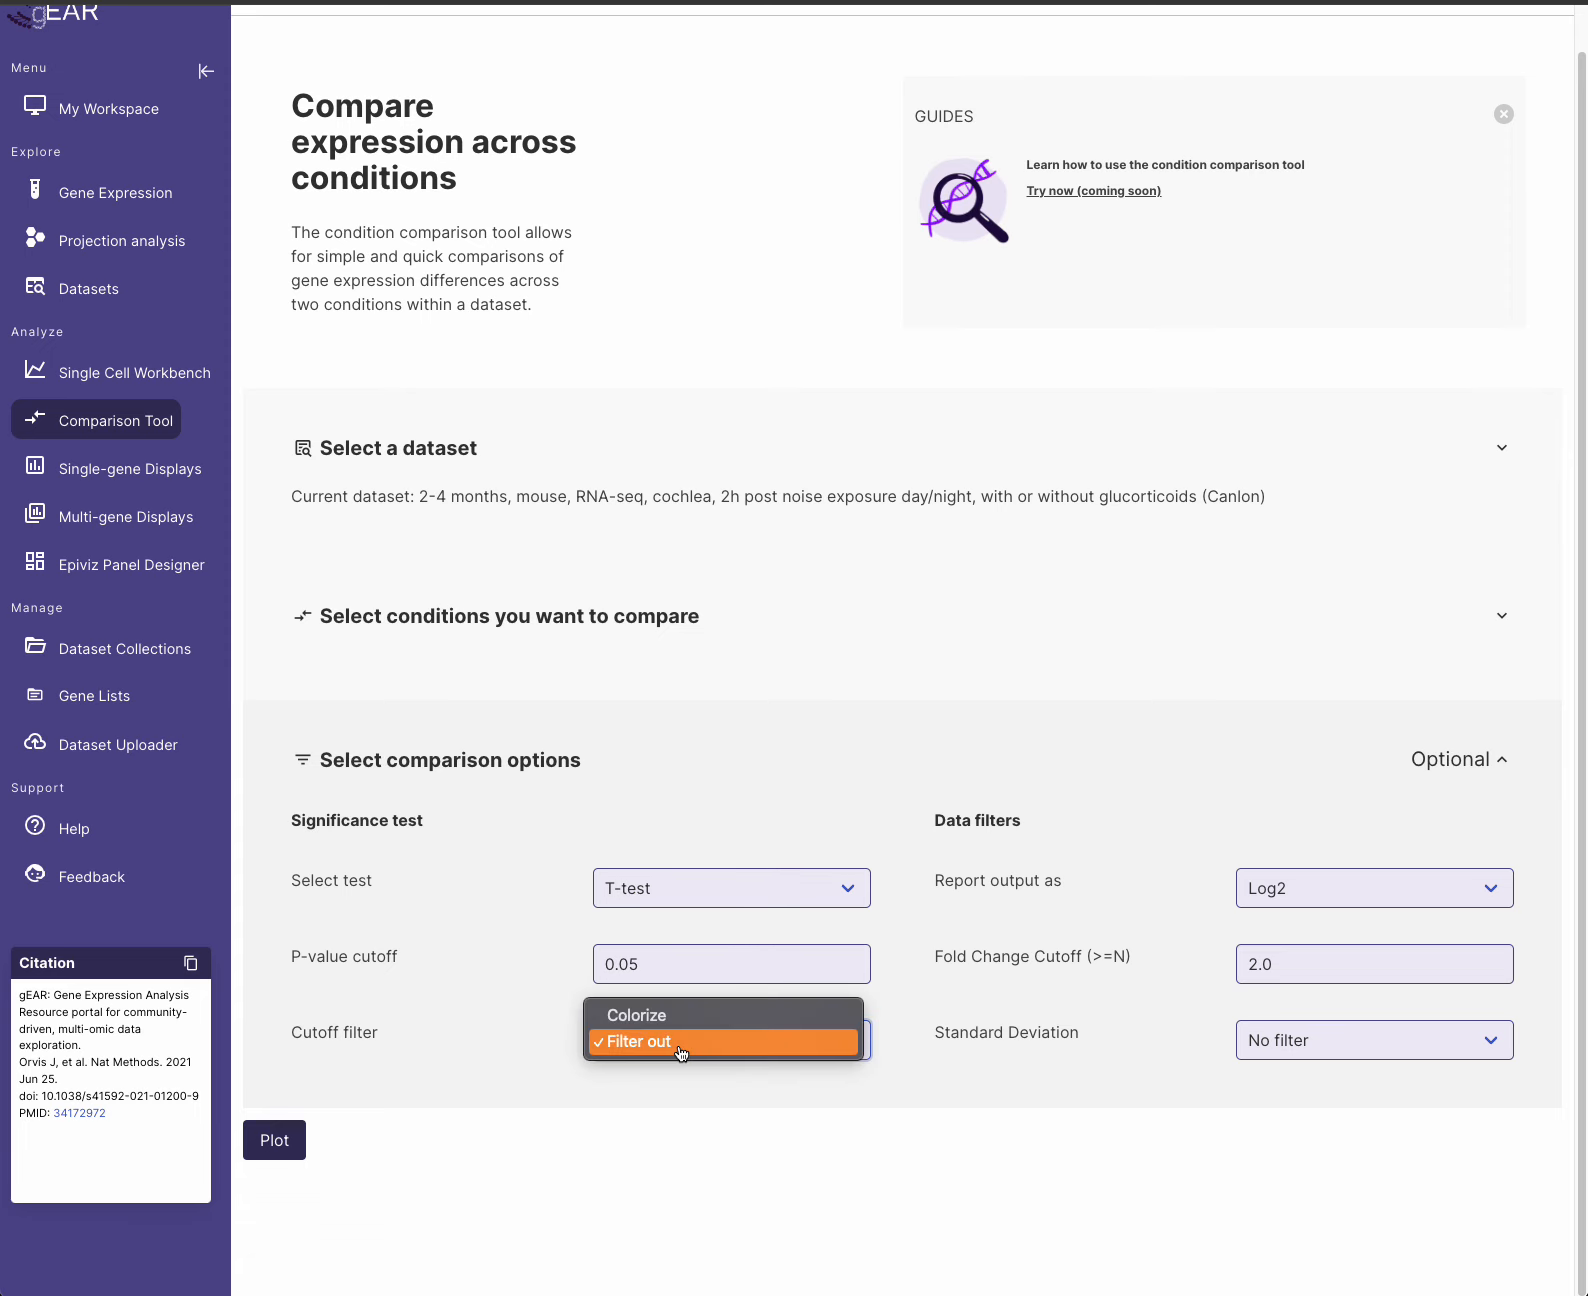
pyautogui.click(650, 1015)
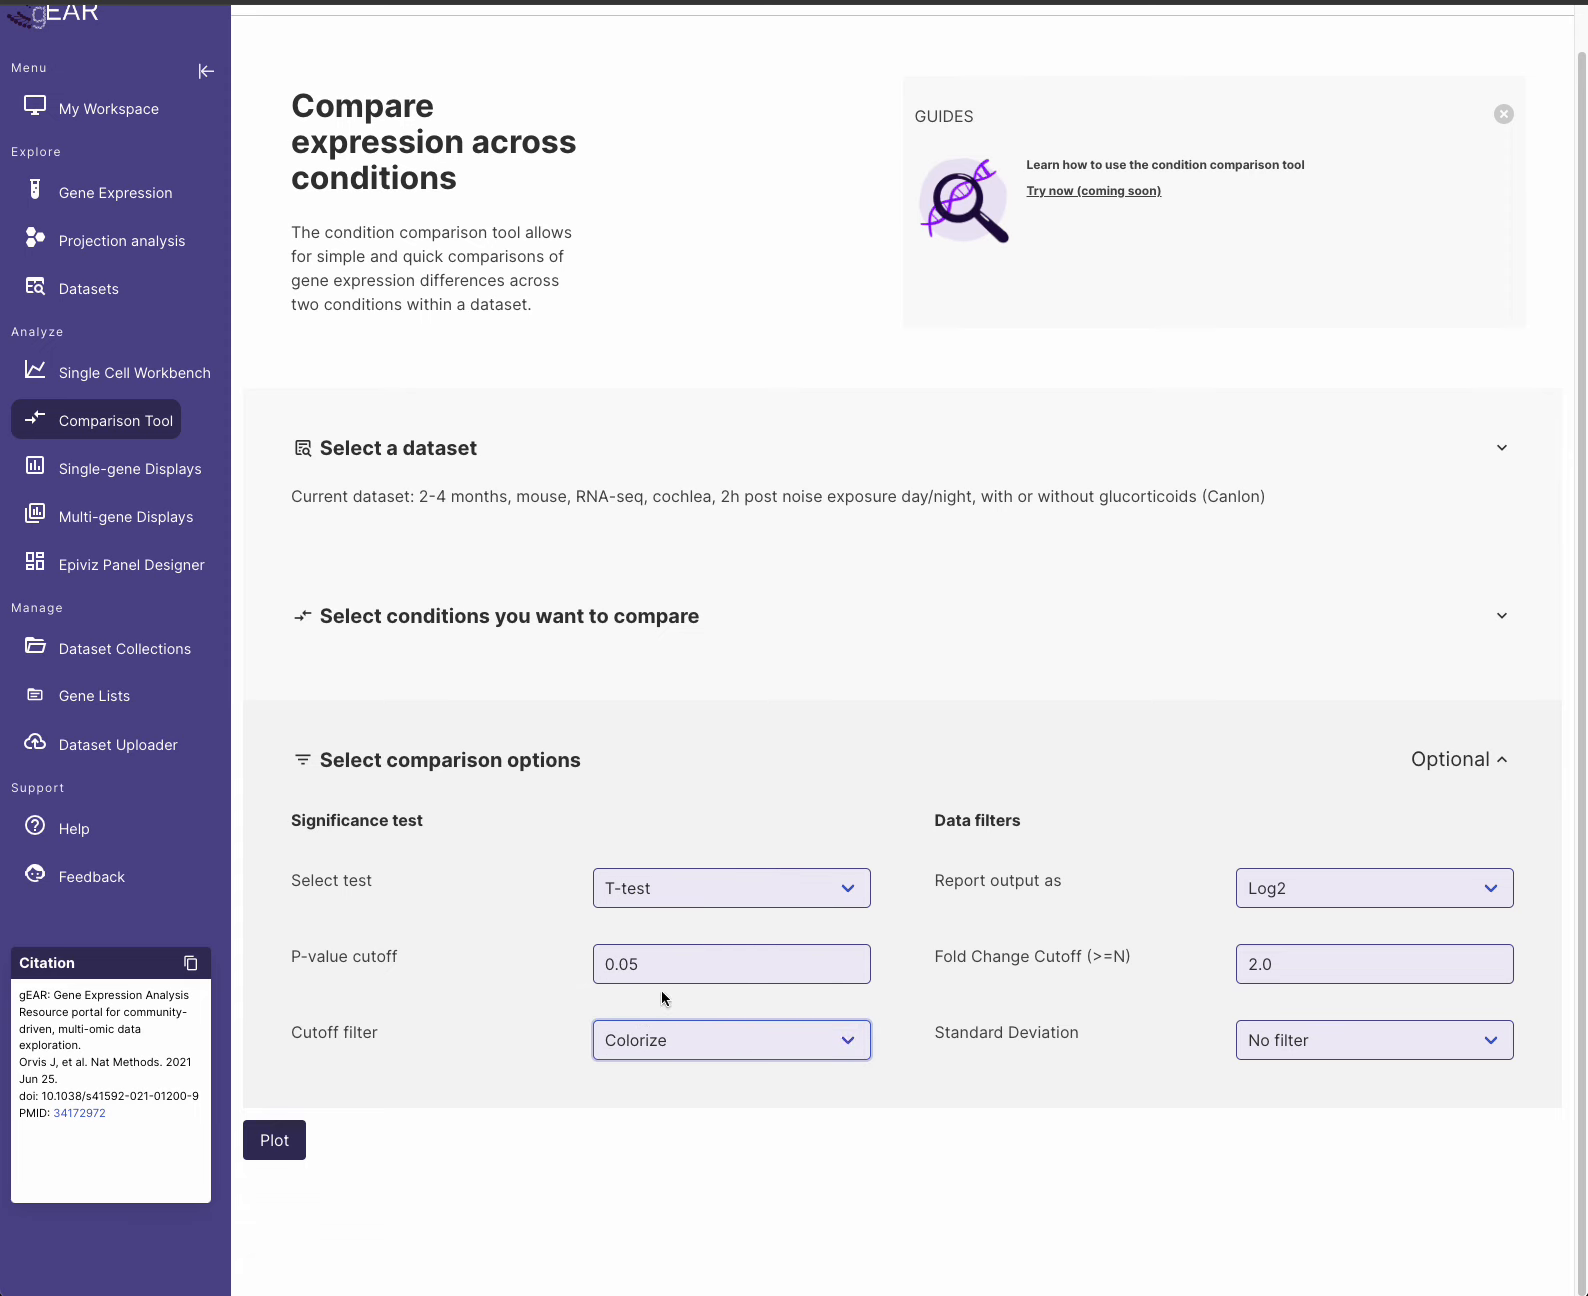
pyautogui.click(270, 1150)
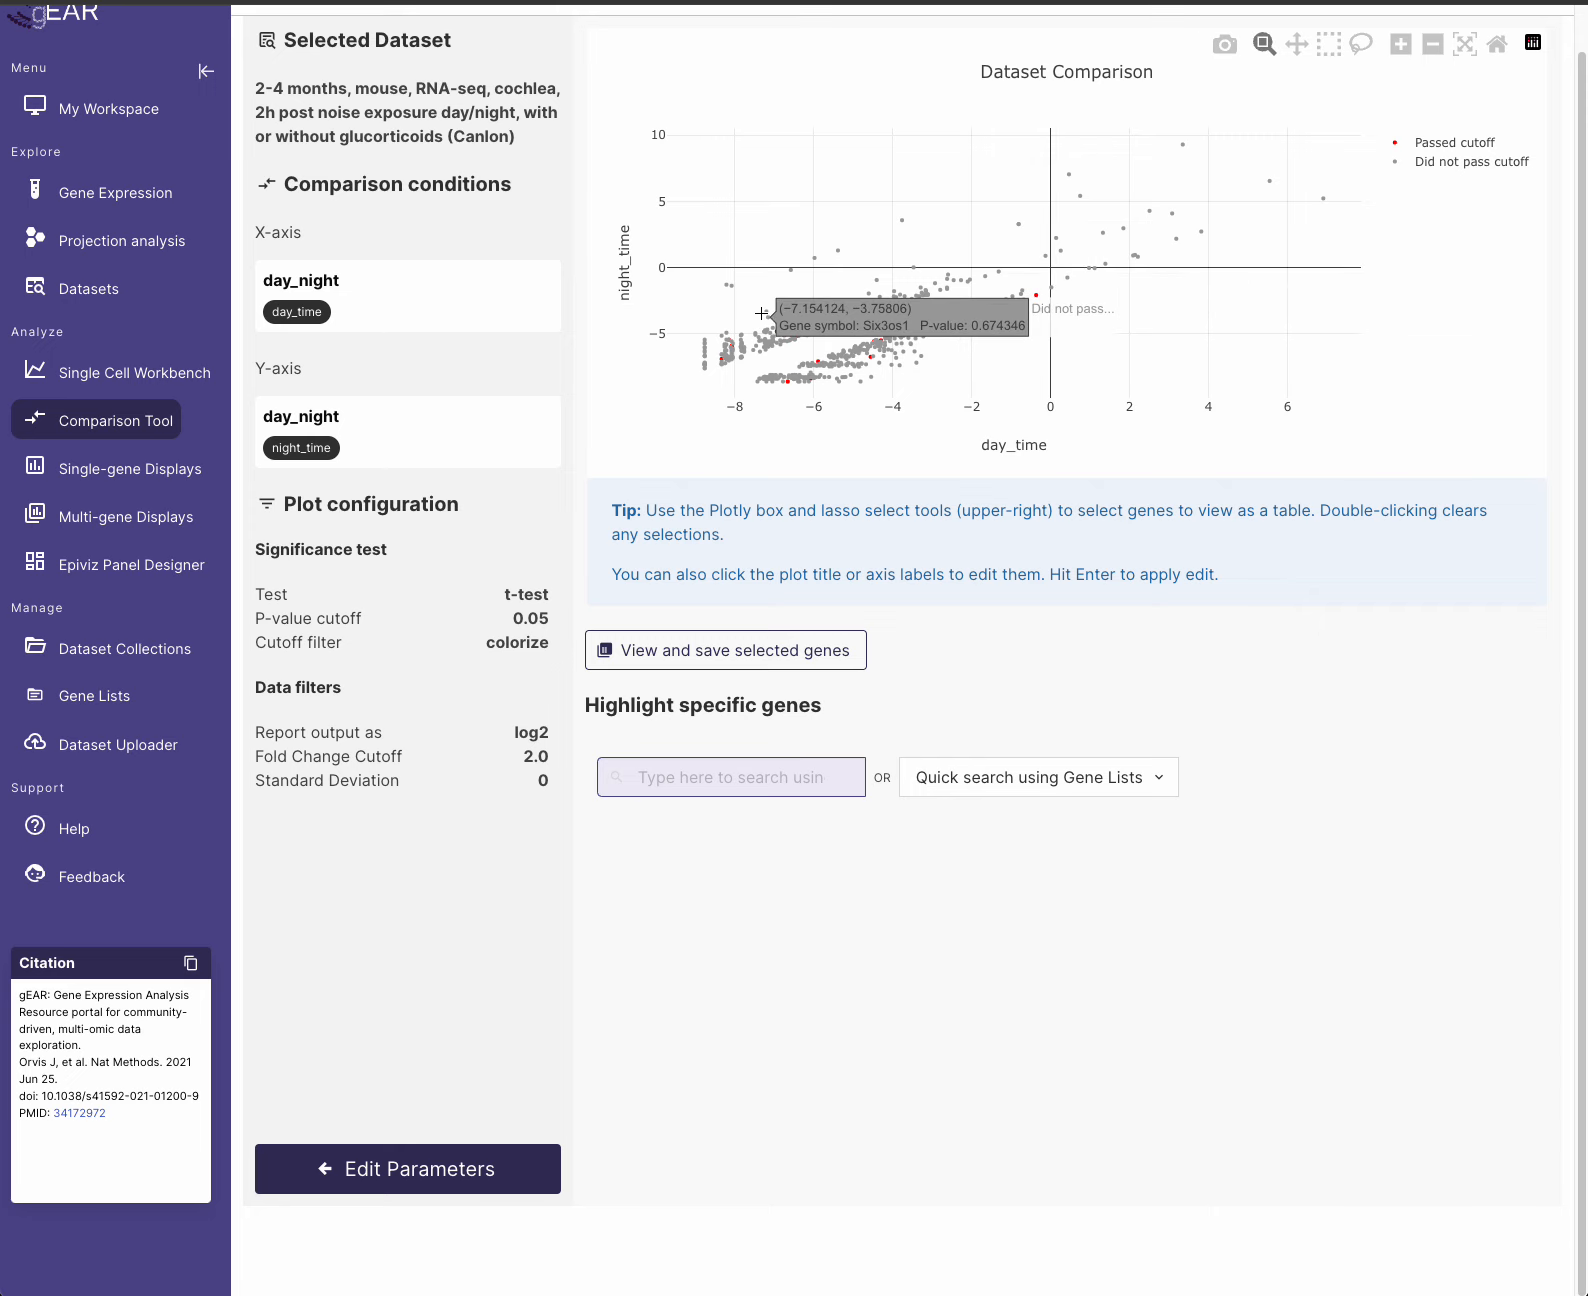
# - Zoom in on day_time −7 to −3.5, box-select the genes around day_time −4.5 and night_time −5.5, and view them as a table
pyautogui.moveTo(757, 308); pyautogui.dragTo(920, 347)
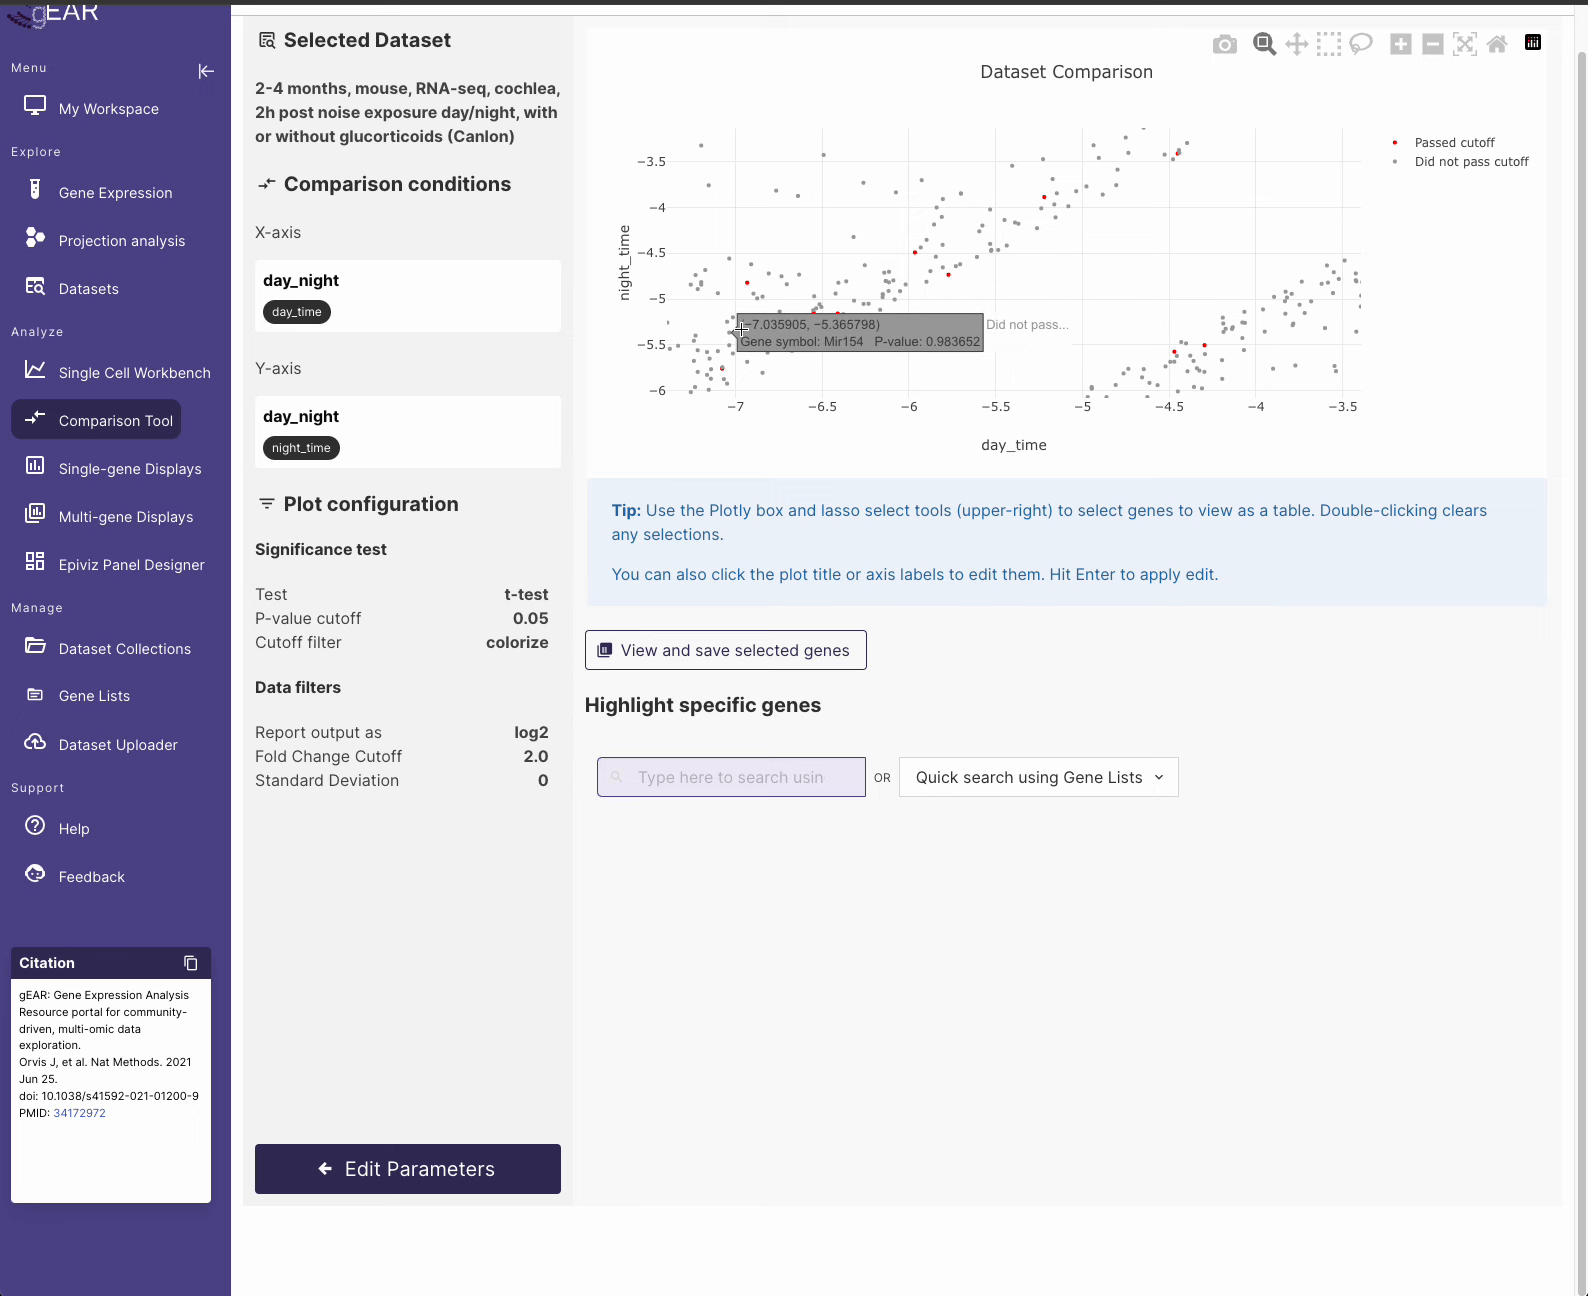
pyautogui.click(1328, 43)
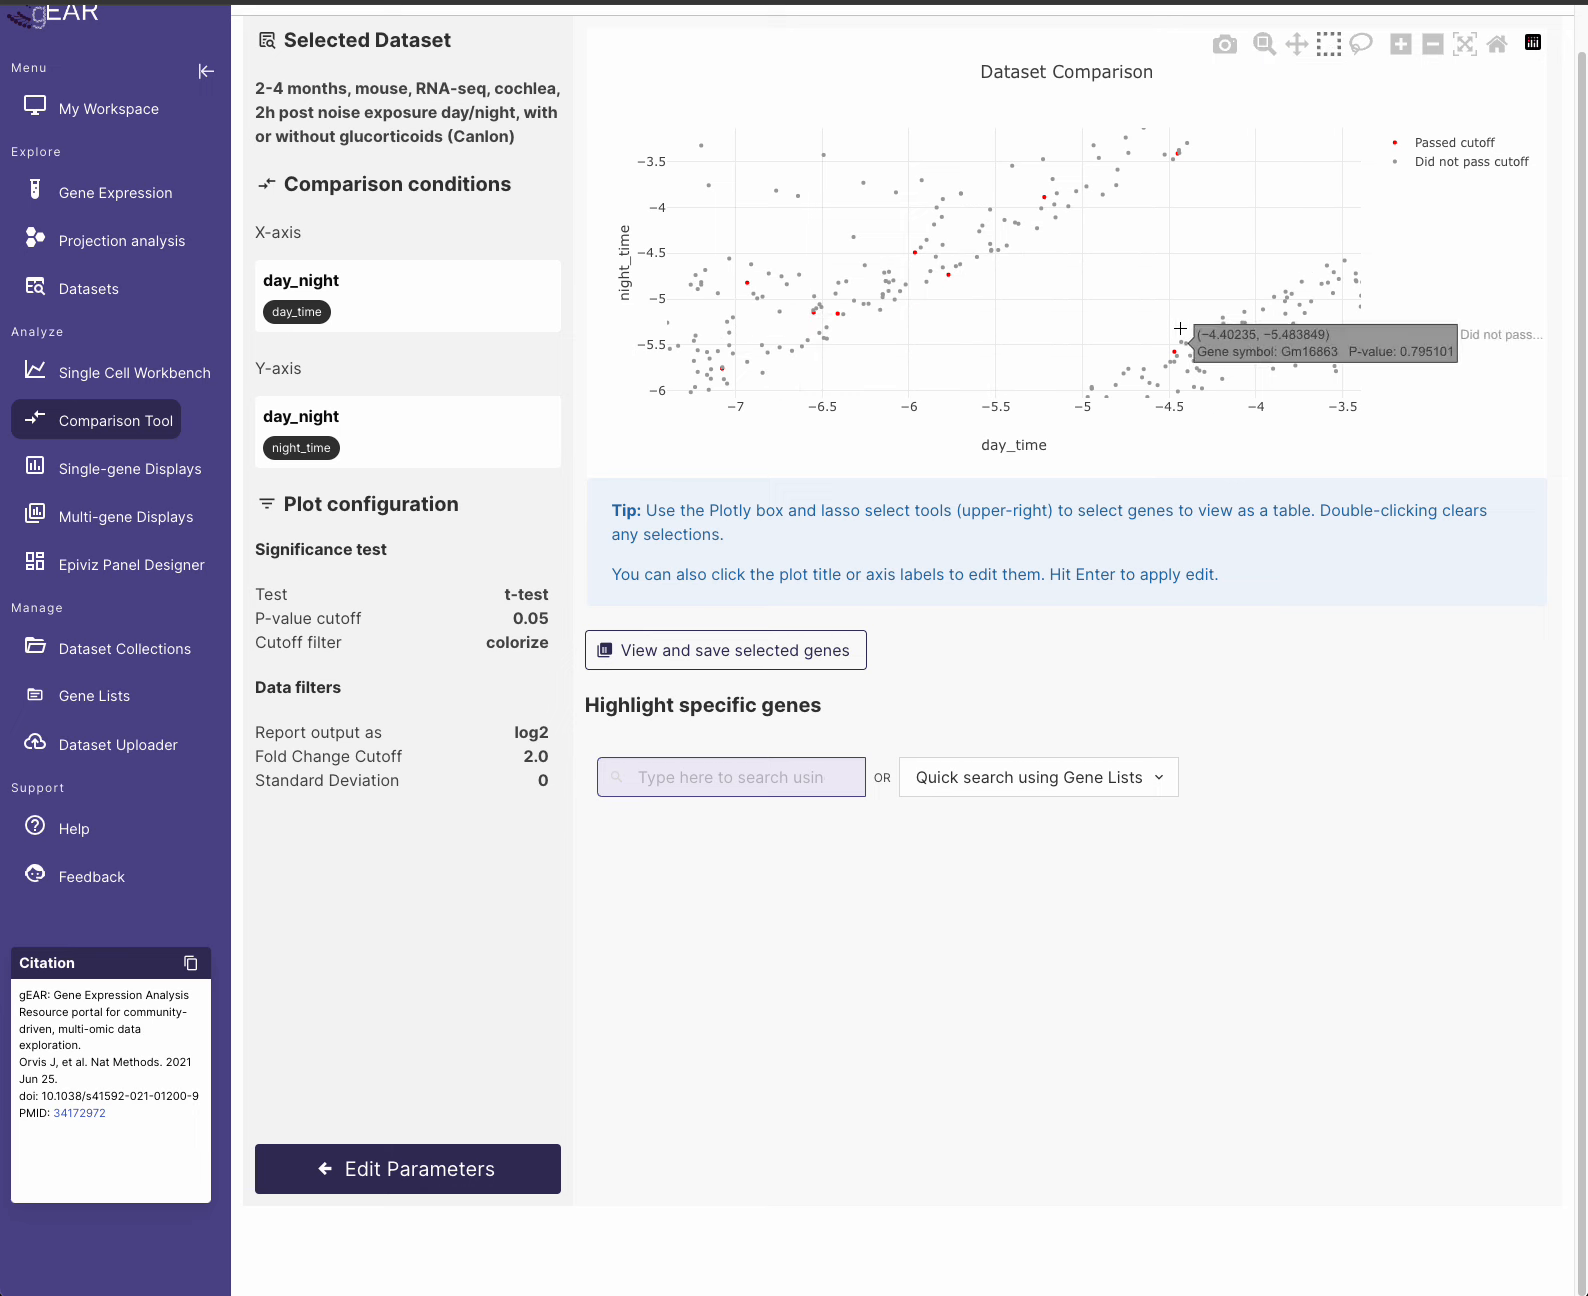
pyautogui.moveTo(1162, 328); pyautogui.dragTo(1215, 361)
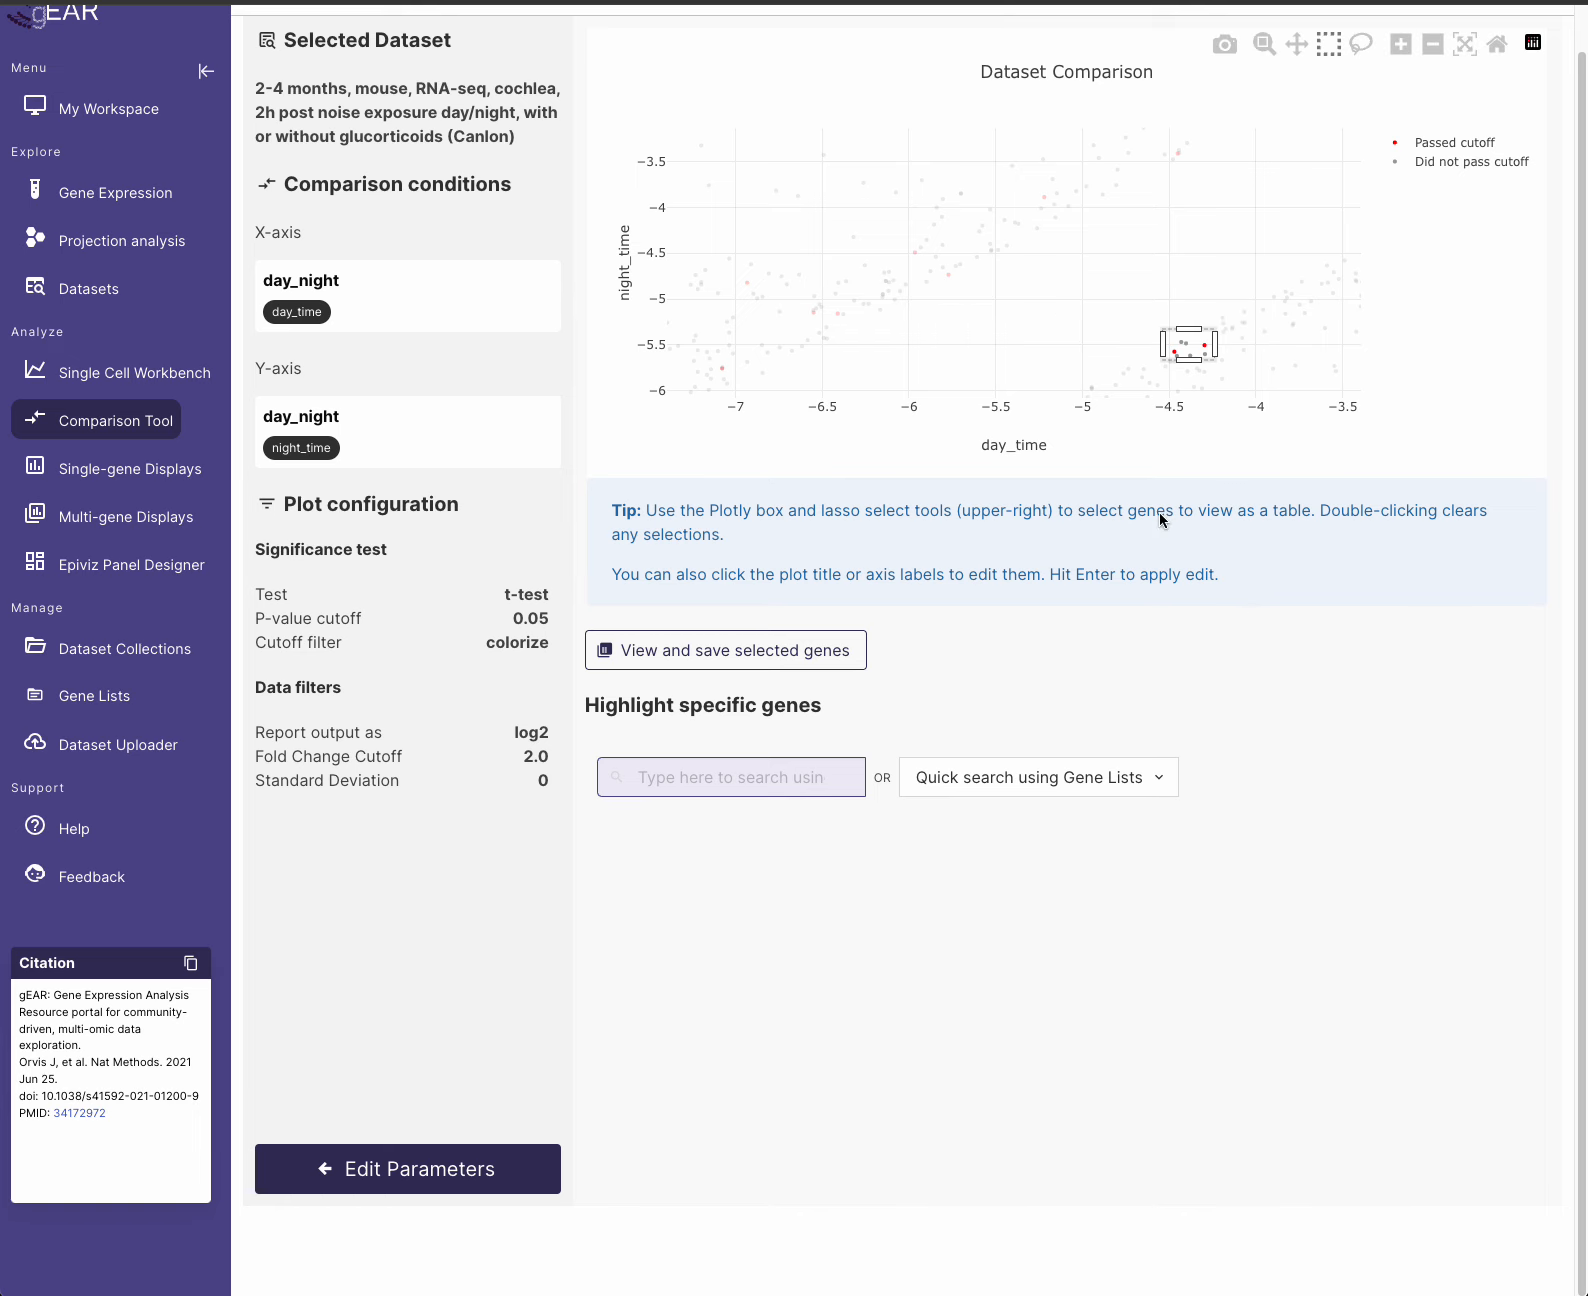
pyautogui.click(755, 658)
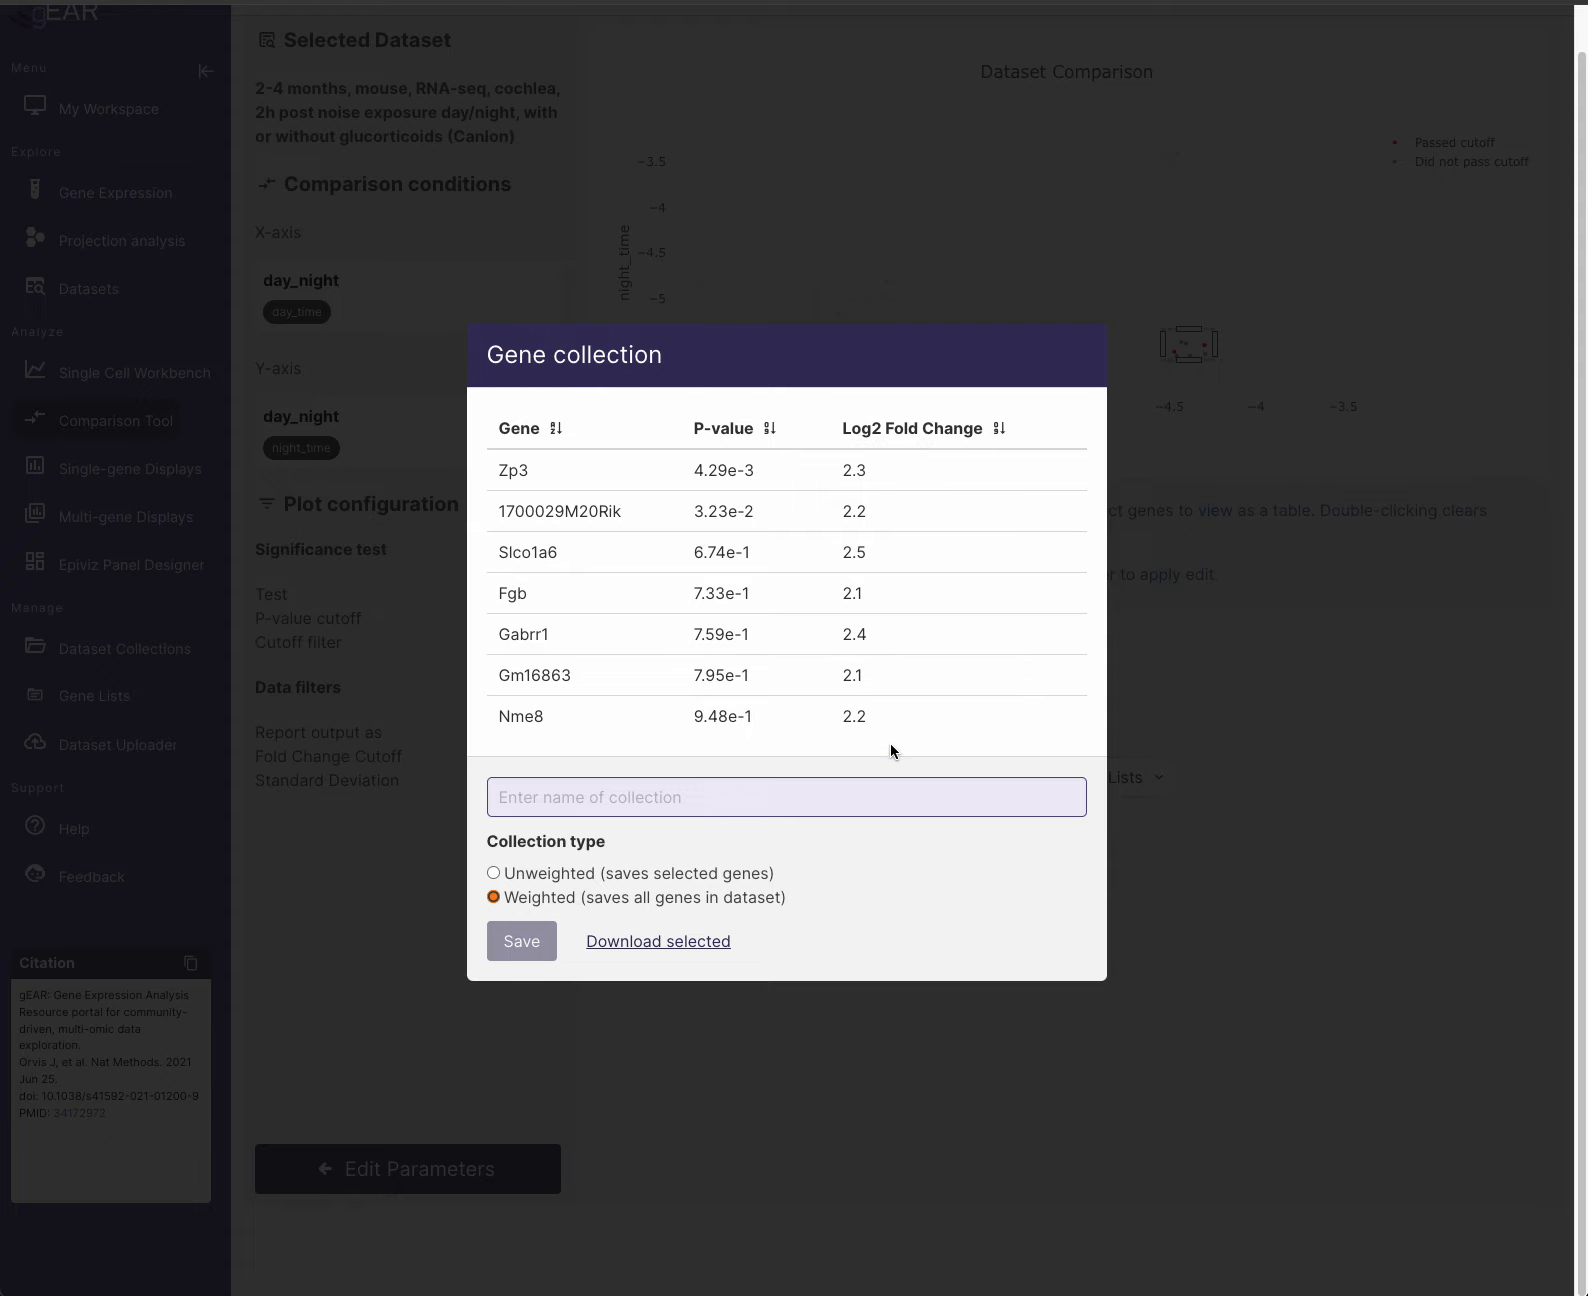
# - Name the gene collection MyGeneListDemo, set its type to Unweighted and close the dialog
pyautogui.click(900, 802)
pyautogui.write('M')
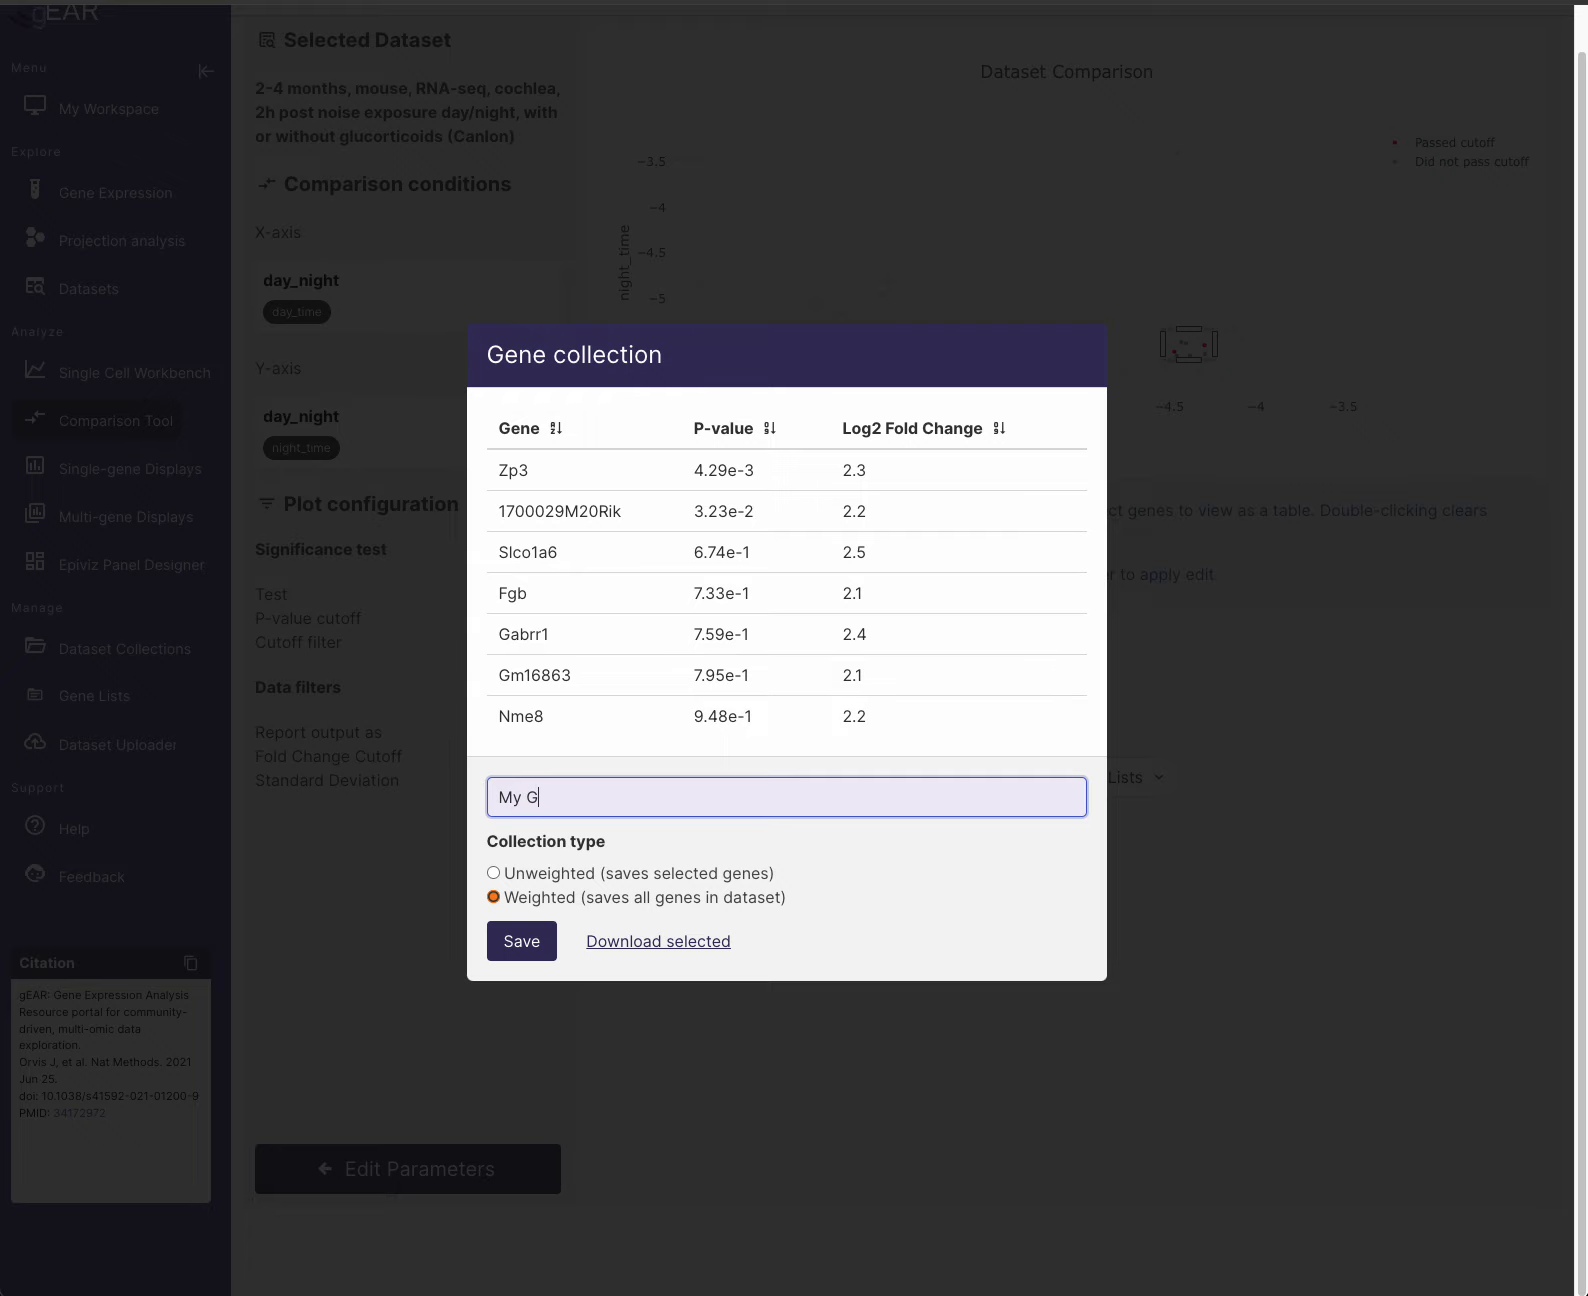
pyautogui.write('yGeneListDemo')
pyautogui.click(494, 873)
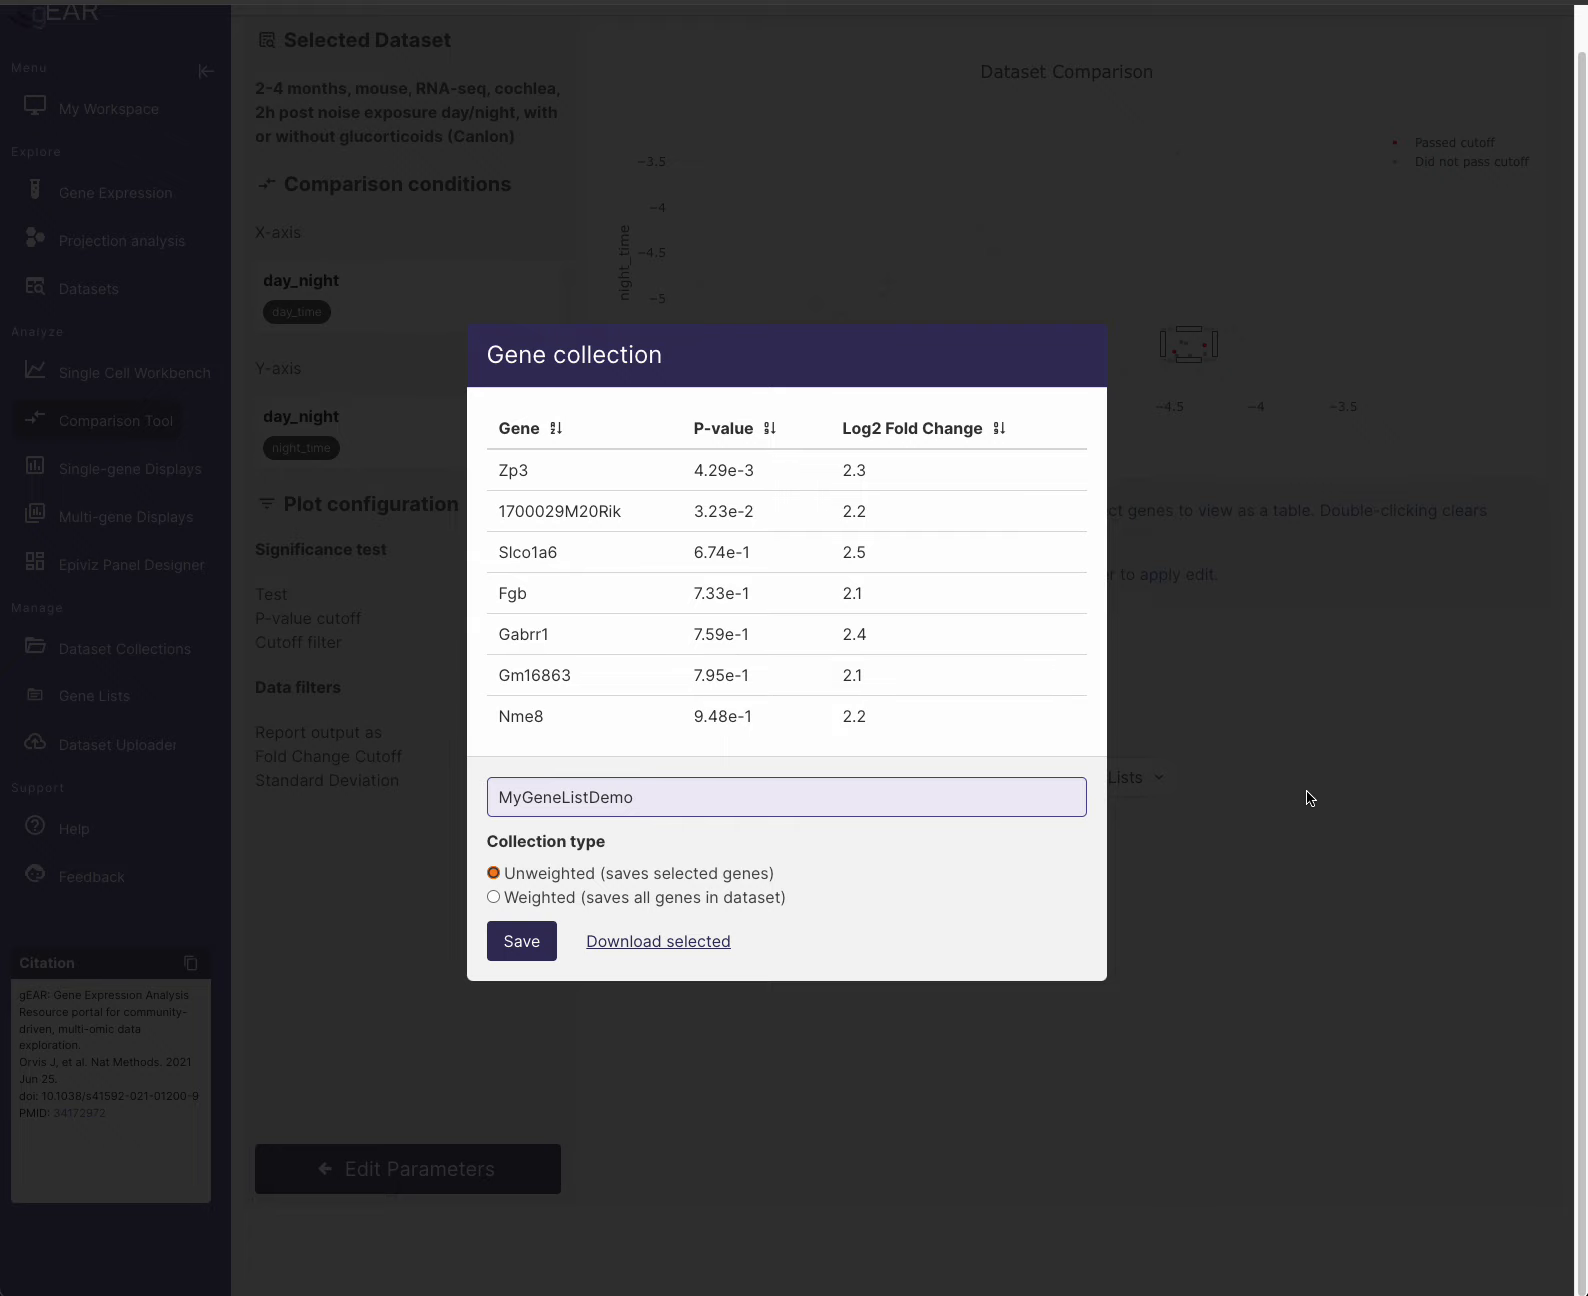
pyautogui.click(1294, 830)
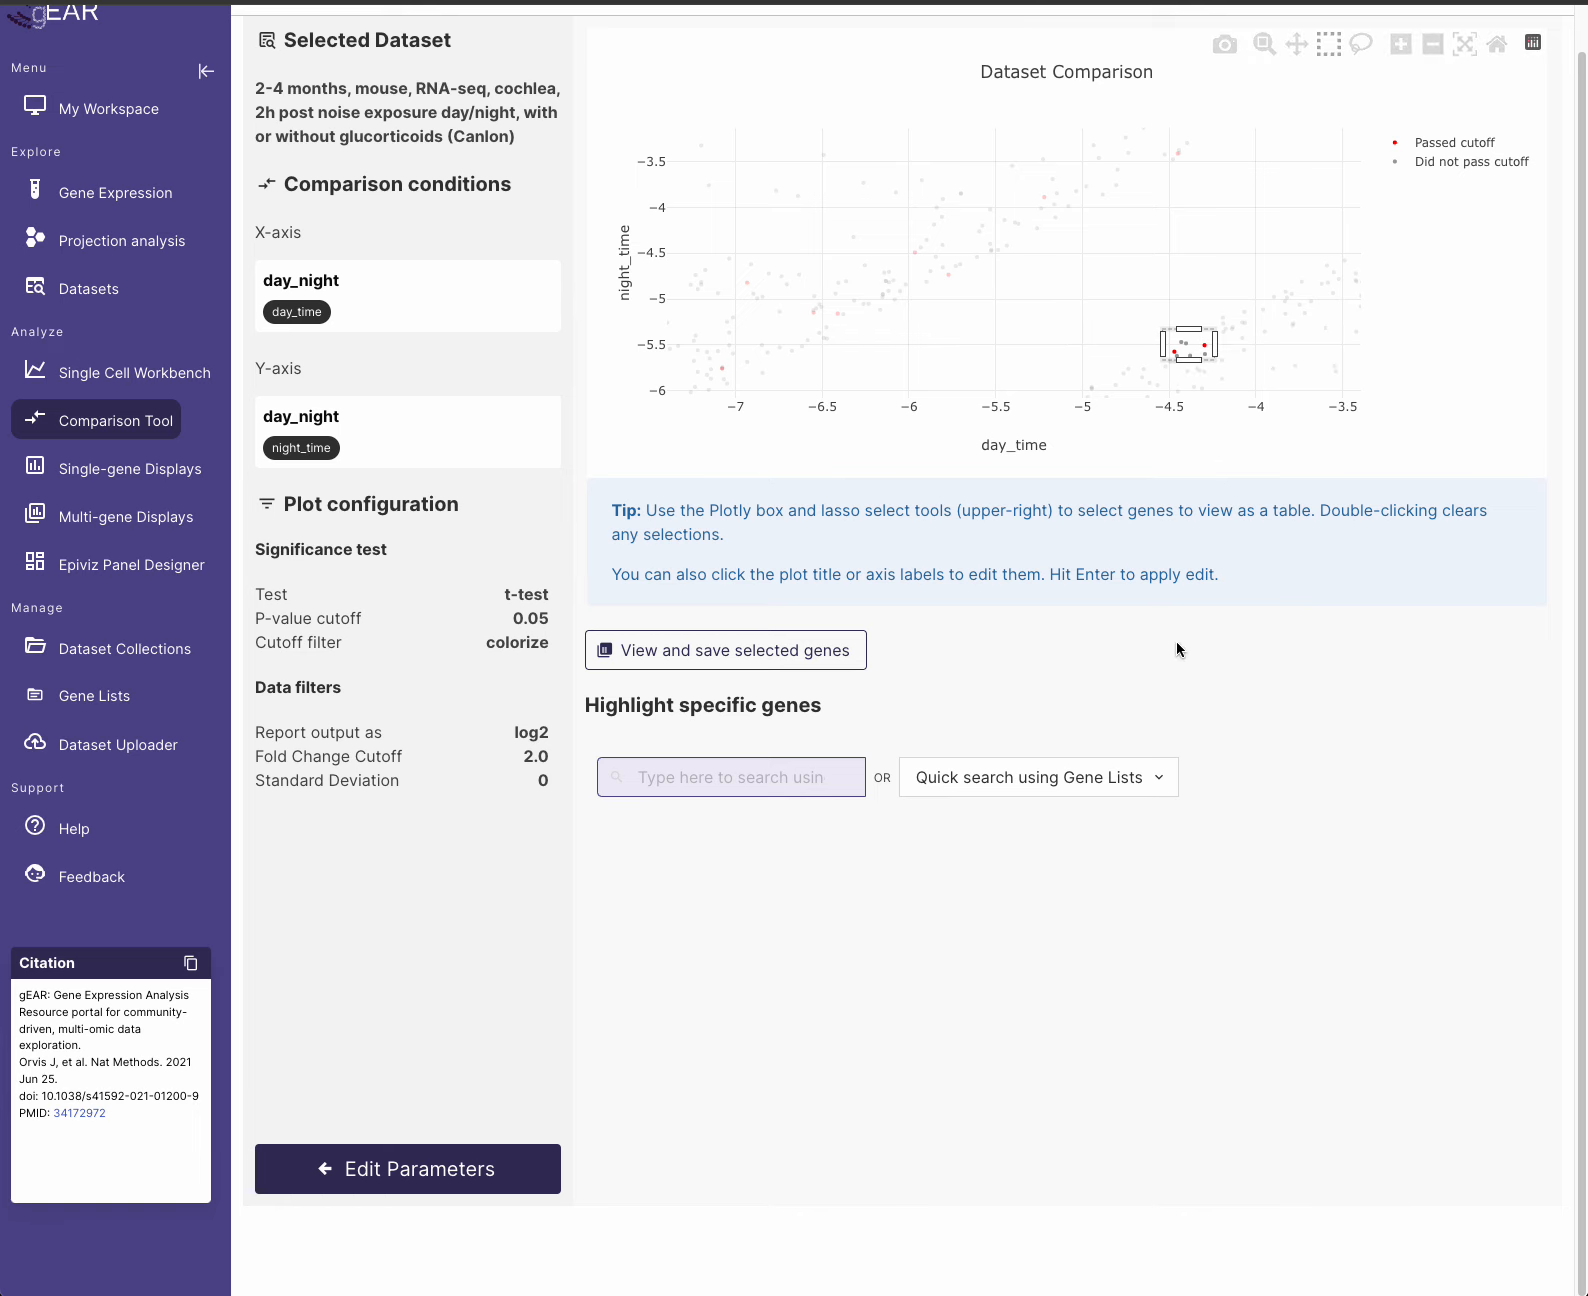
# - Edit the parameters to set the cutoff filter to Filter out and replot the comparison
pyautogui.click(424, 1175)
pyautogui.click(711, 1032)
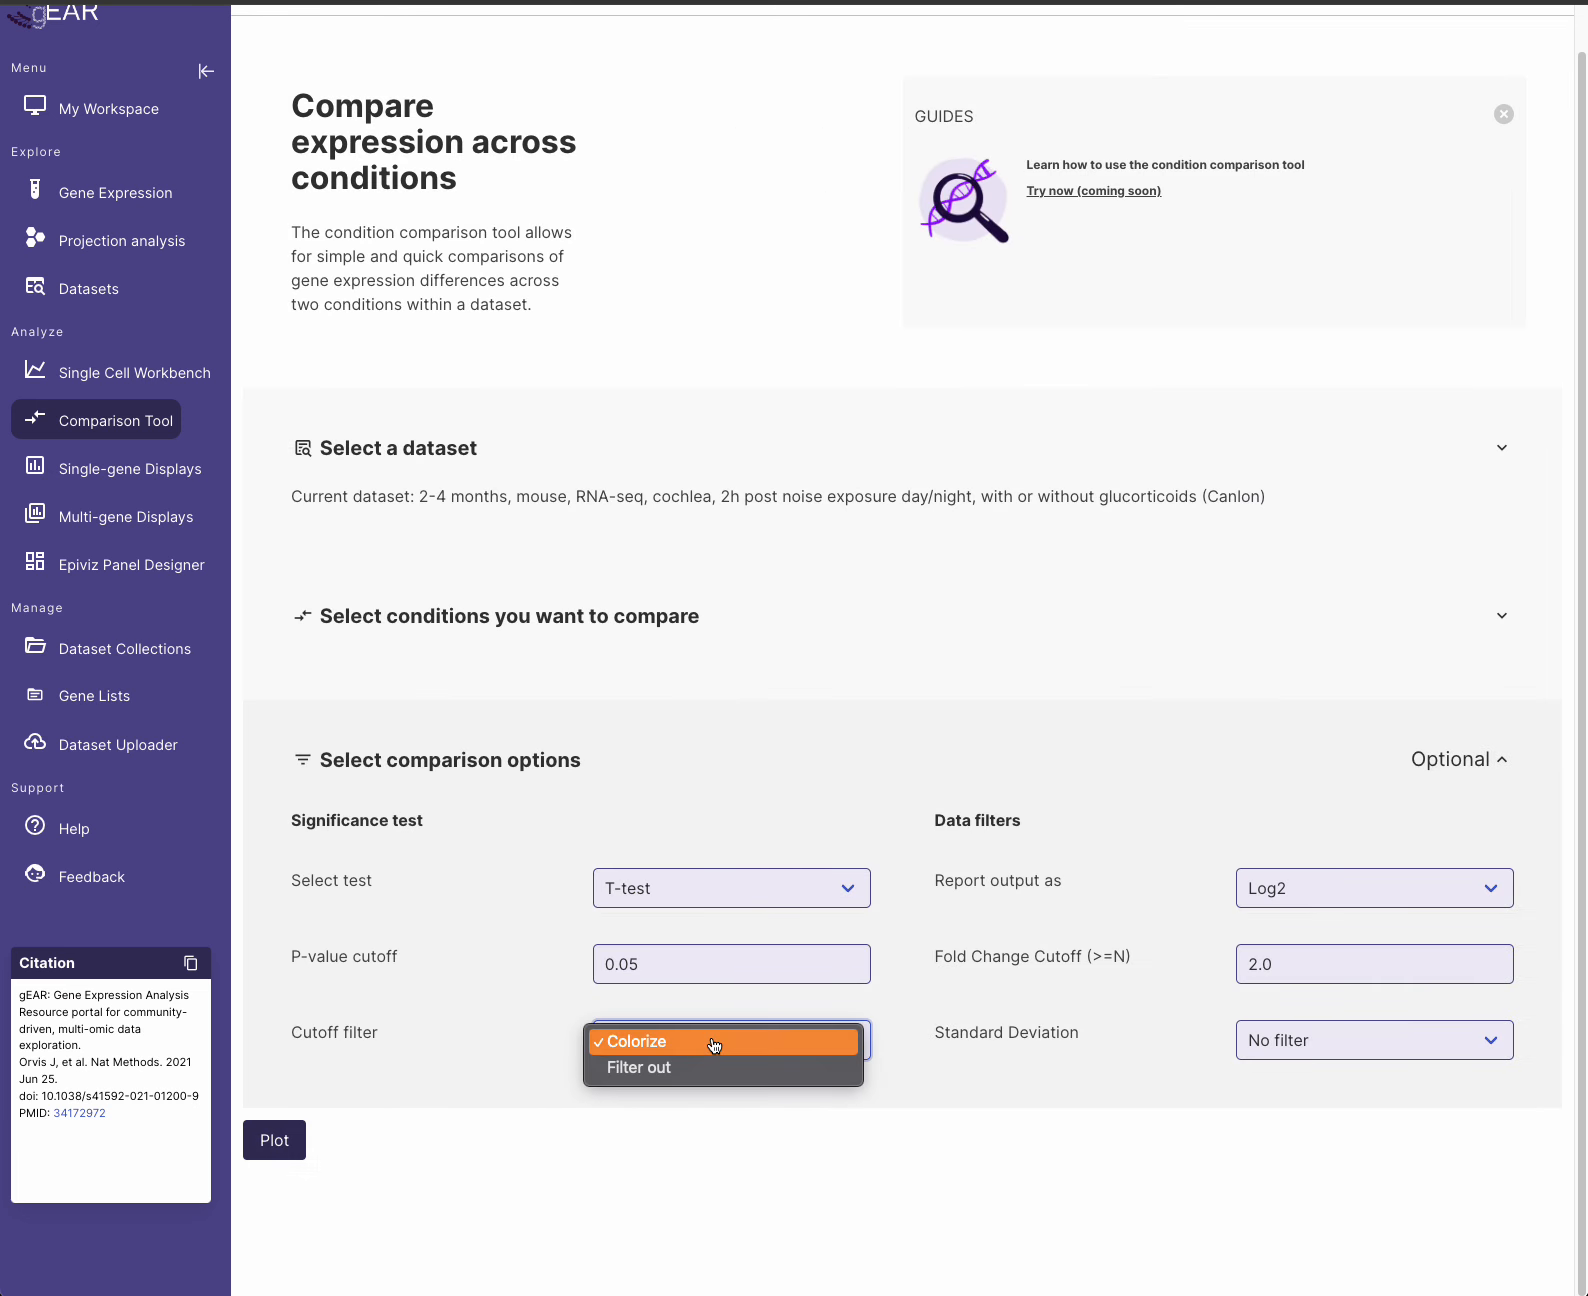
pyautogui.click(688, 1067)
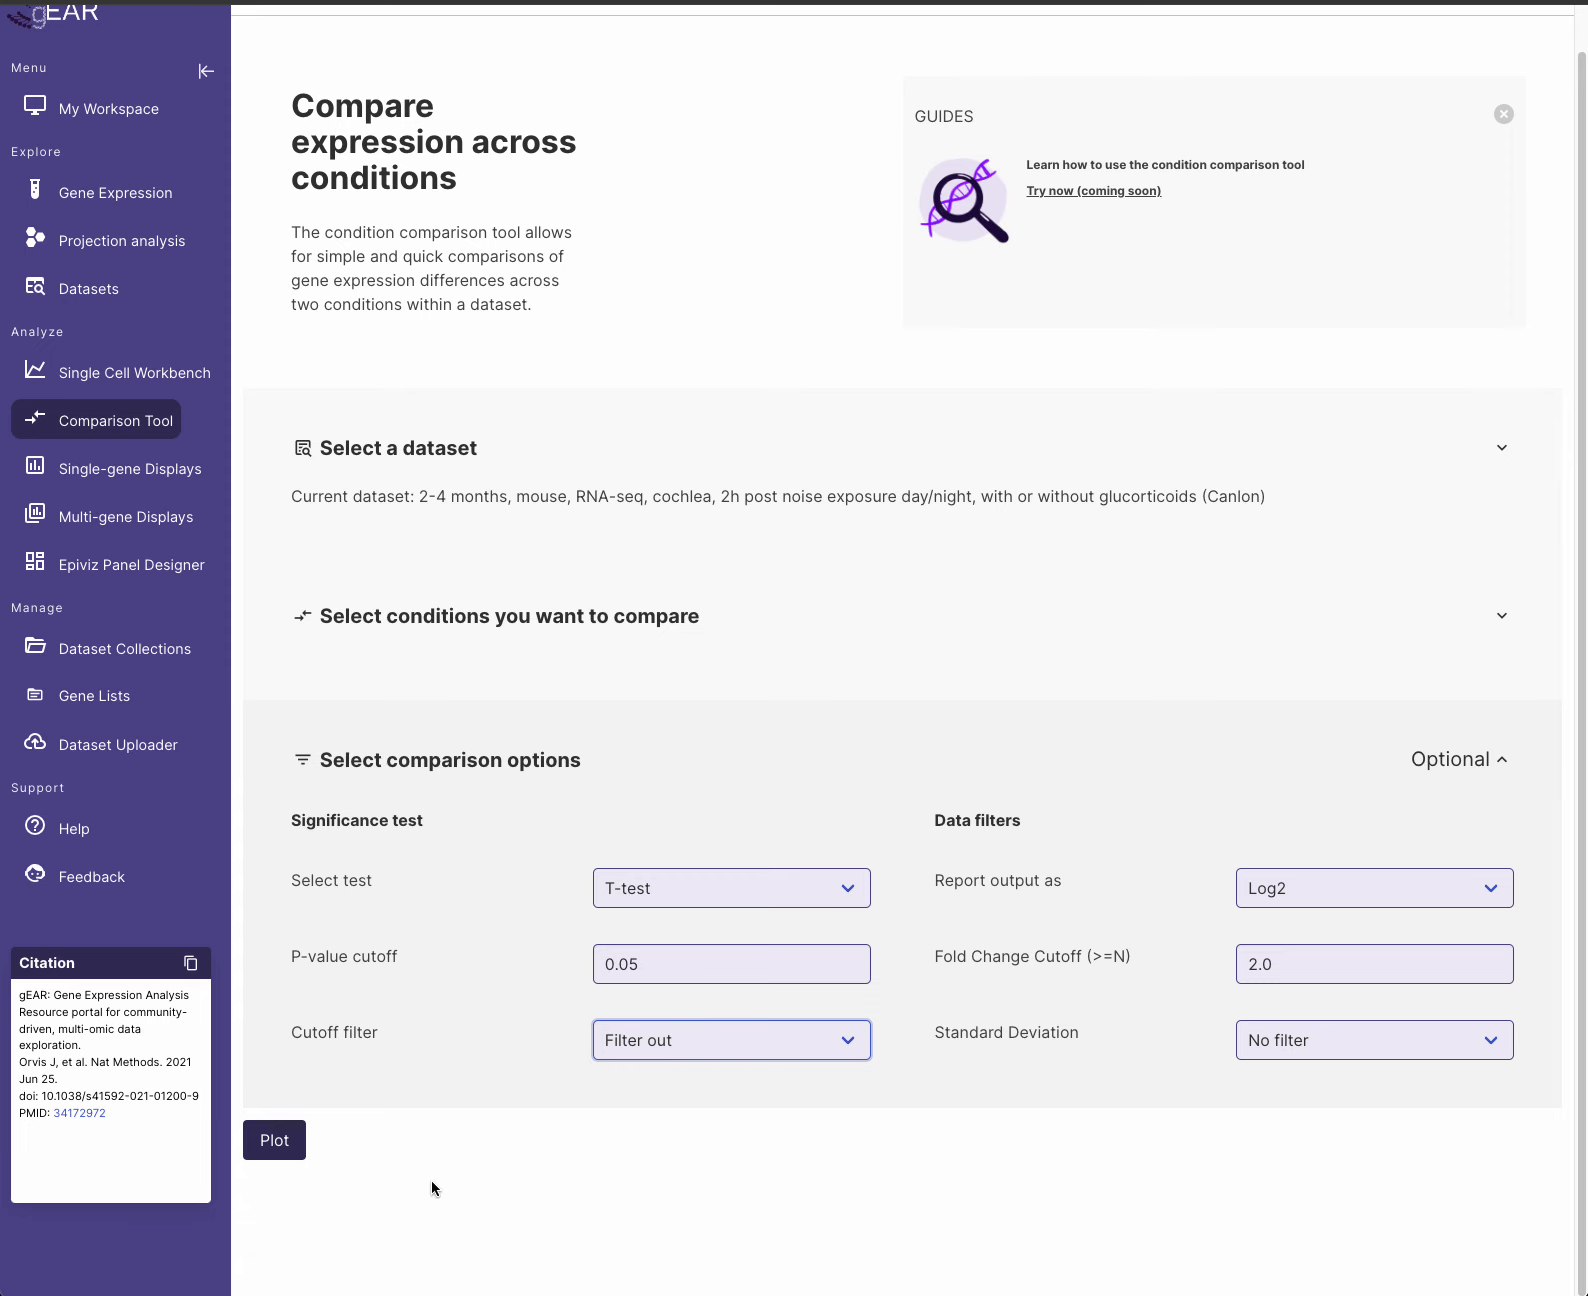
pyautogui.click(276, 1142)
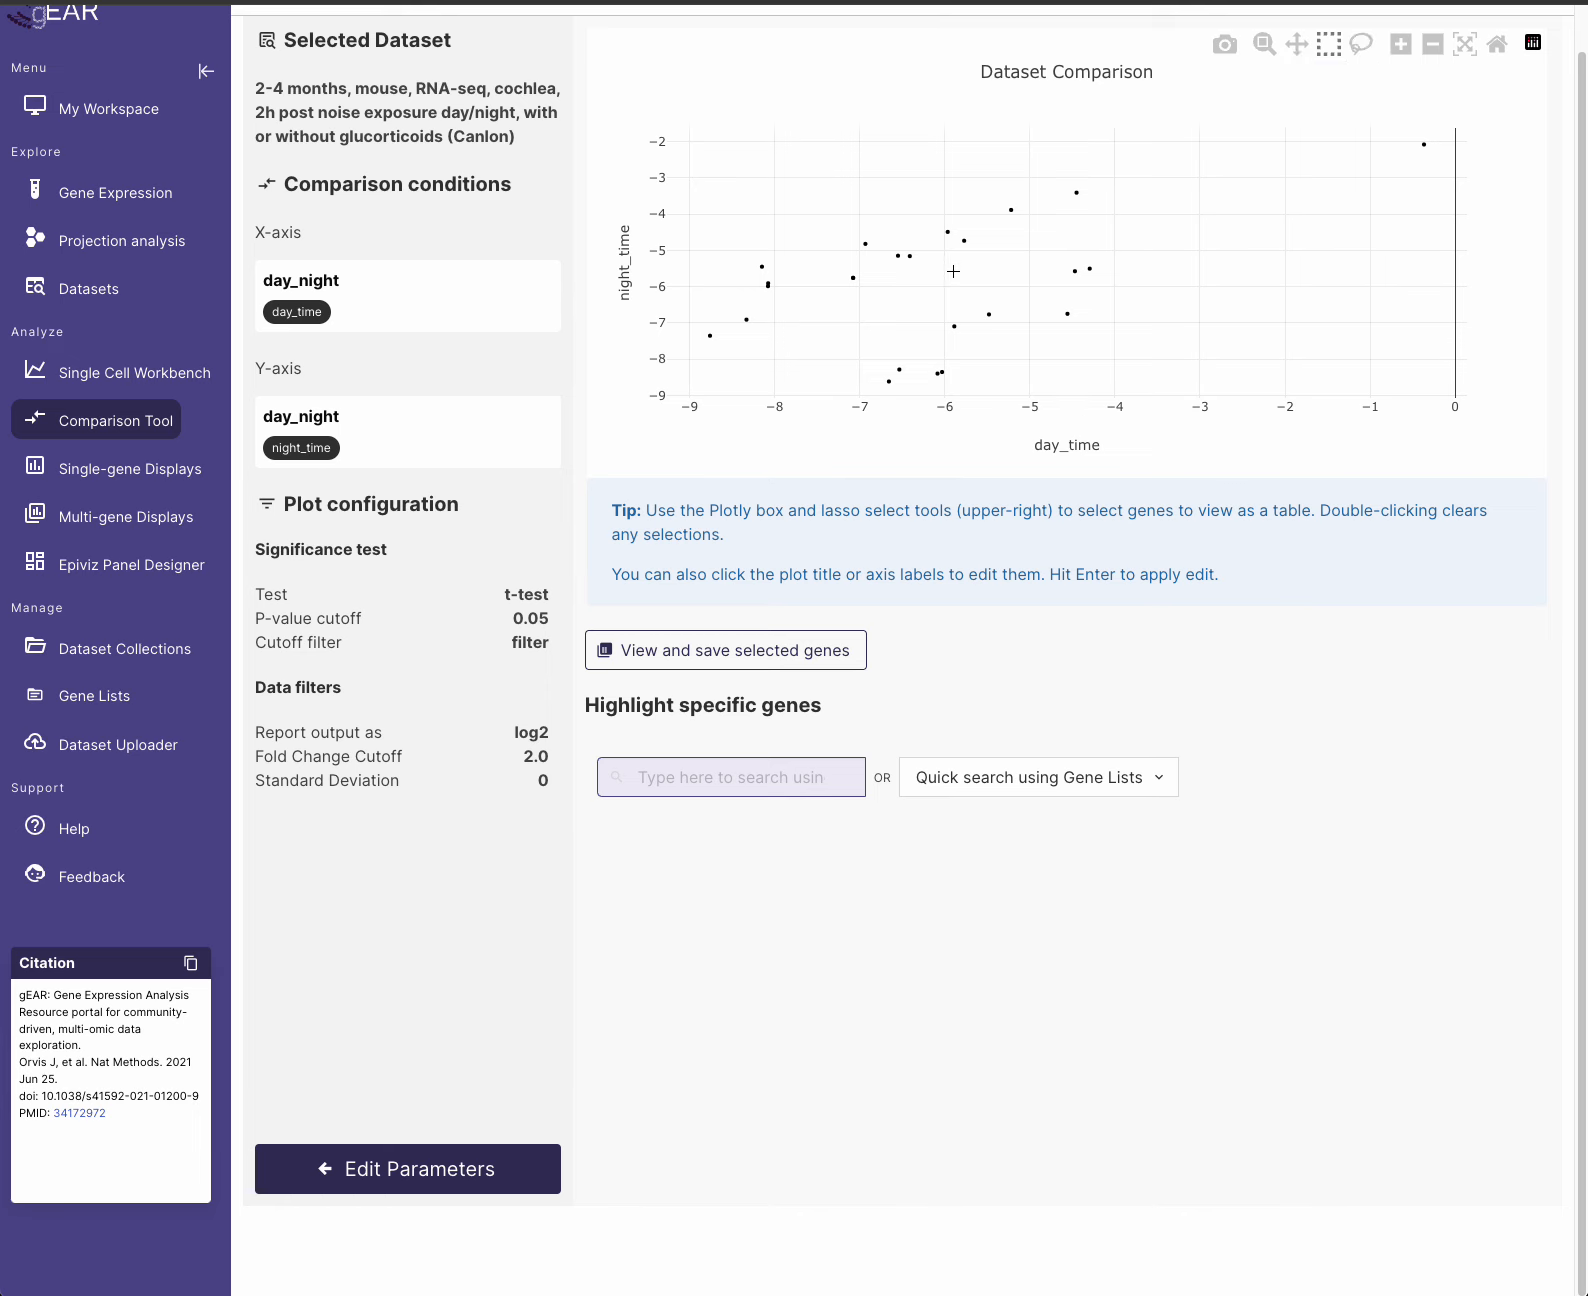
# - Box-select the two genes around day_time −6 and night_time −7, append 220 to the collection name, and save it as unweighted
pyautogui.moveTo(929, 292); pyautogui.dragTo(1010, 338)
pyautogui.click(752, 662)
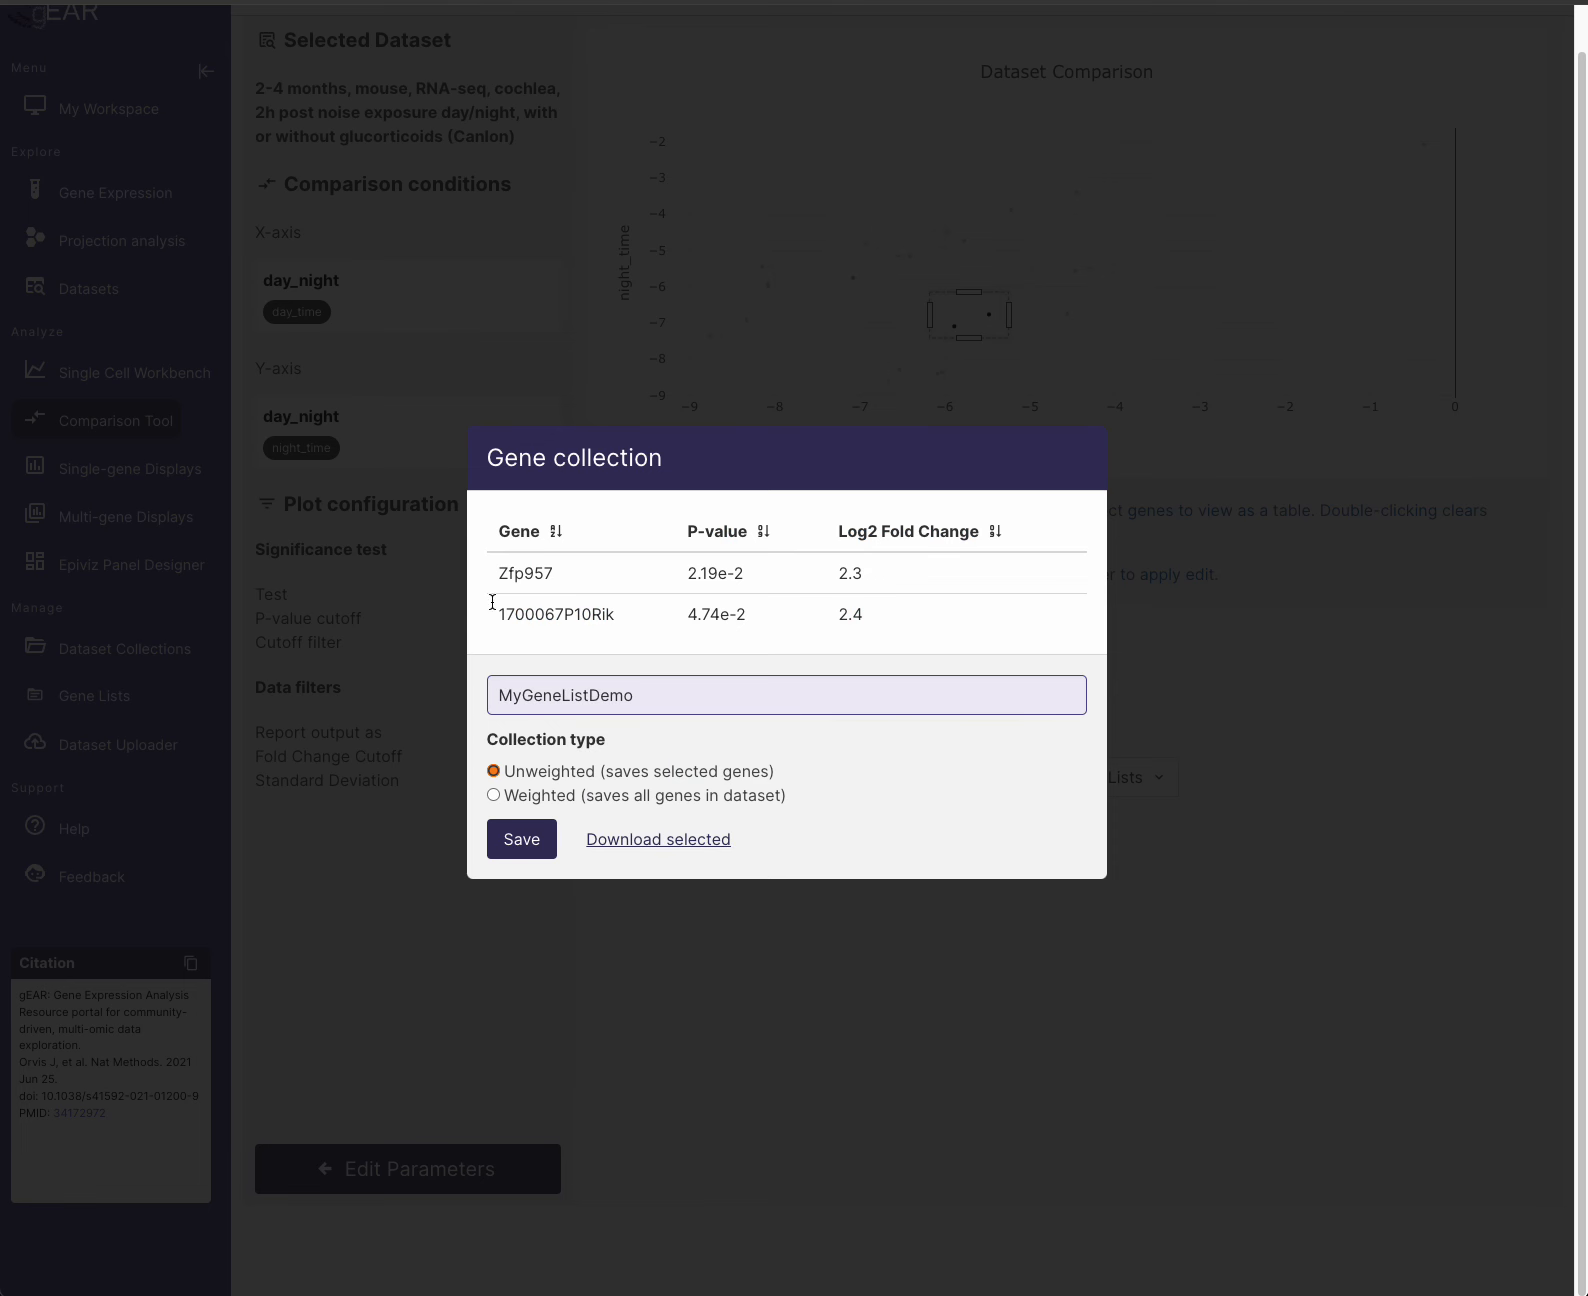
pyautogui.click(672, 694)
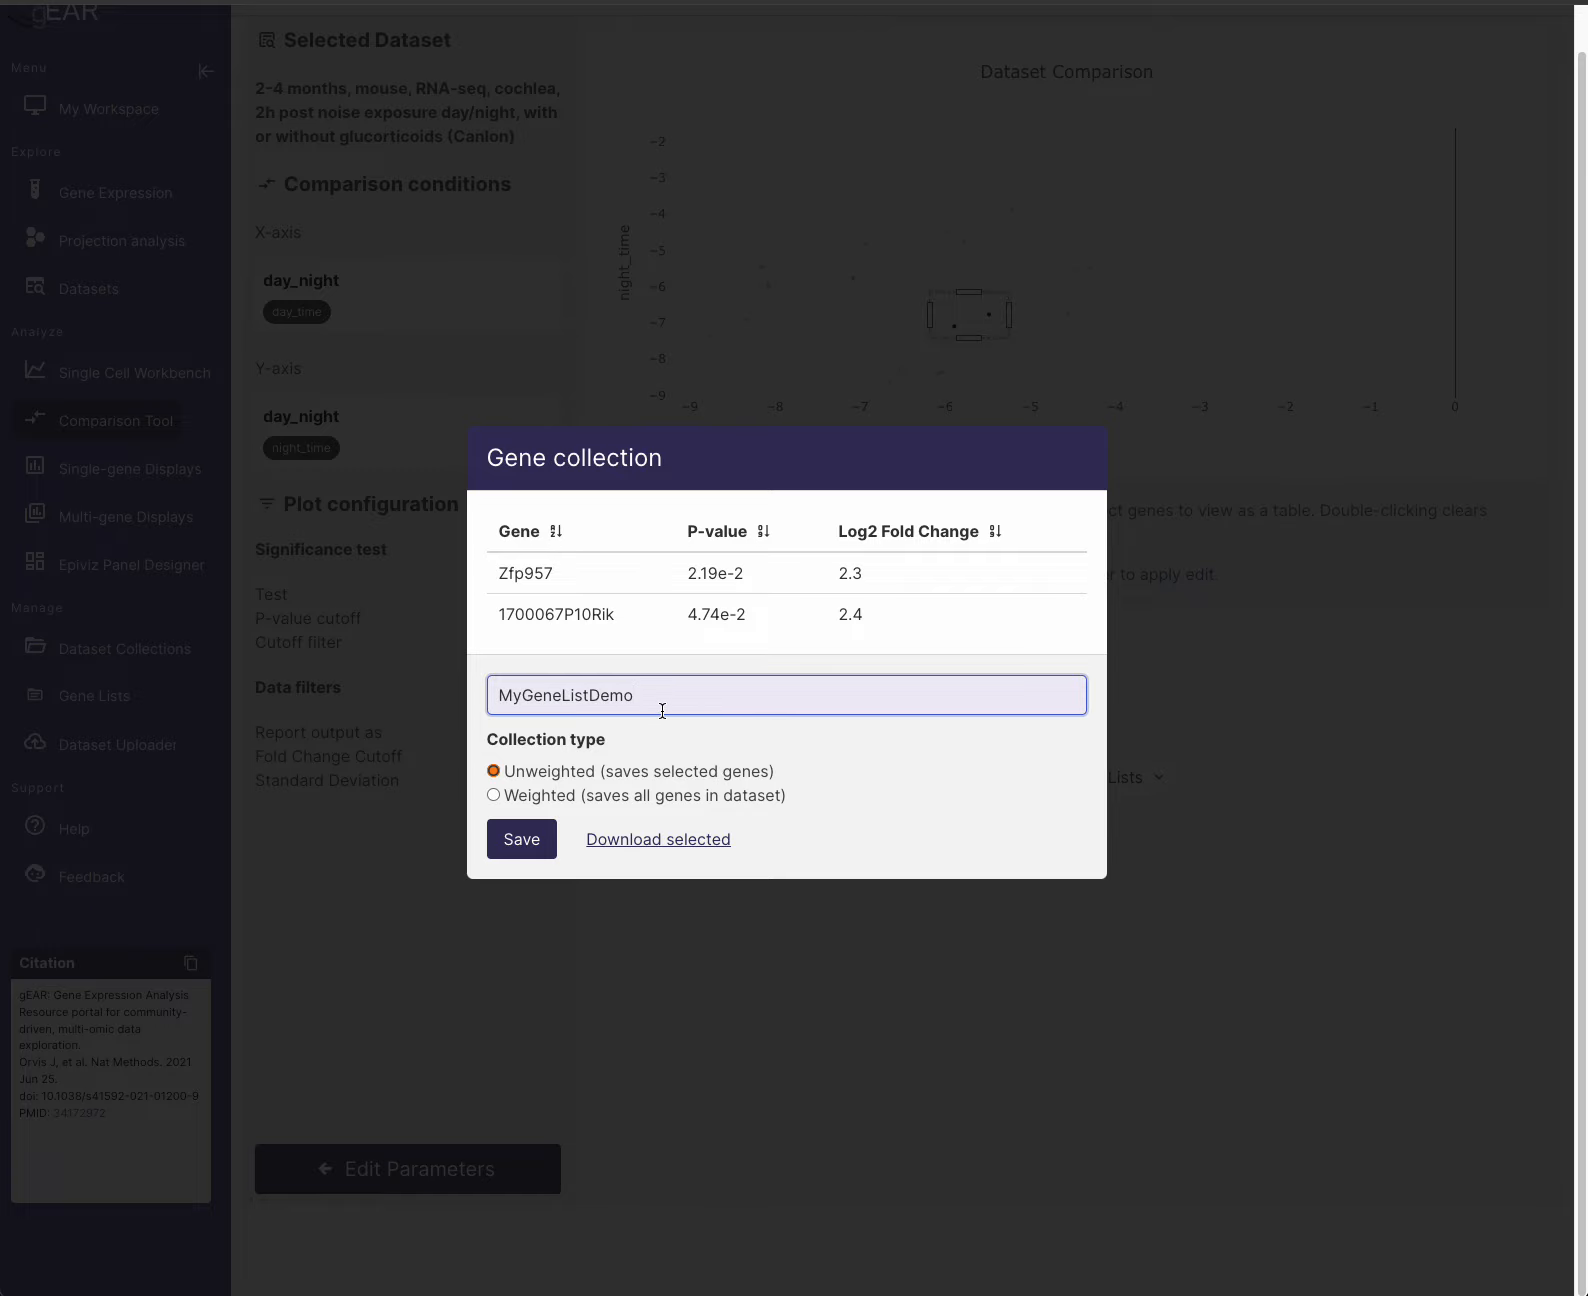
pyautogui.write('220')
pyautogui.click(519, 843)
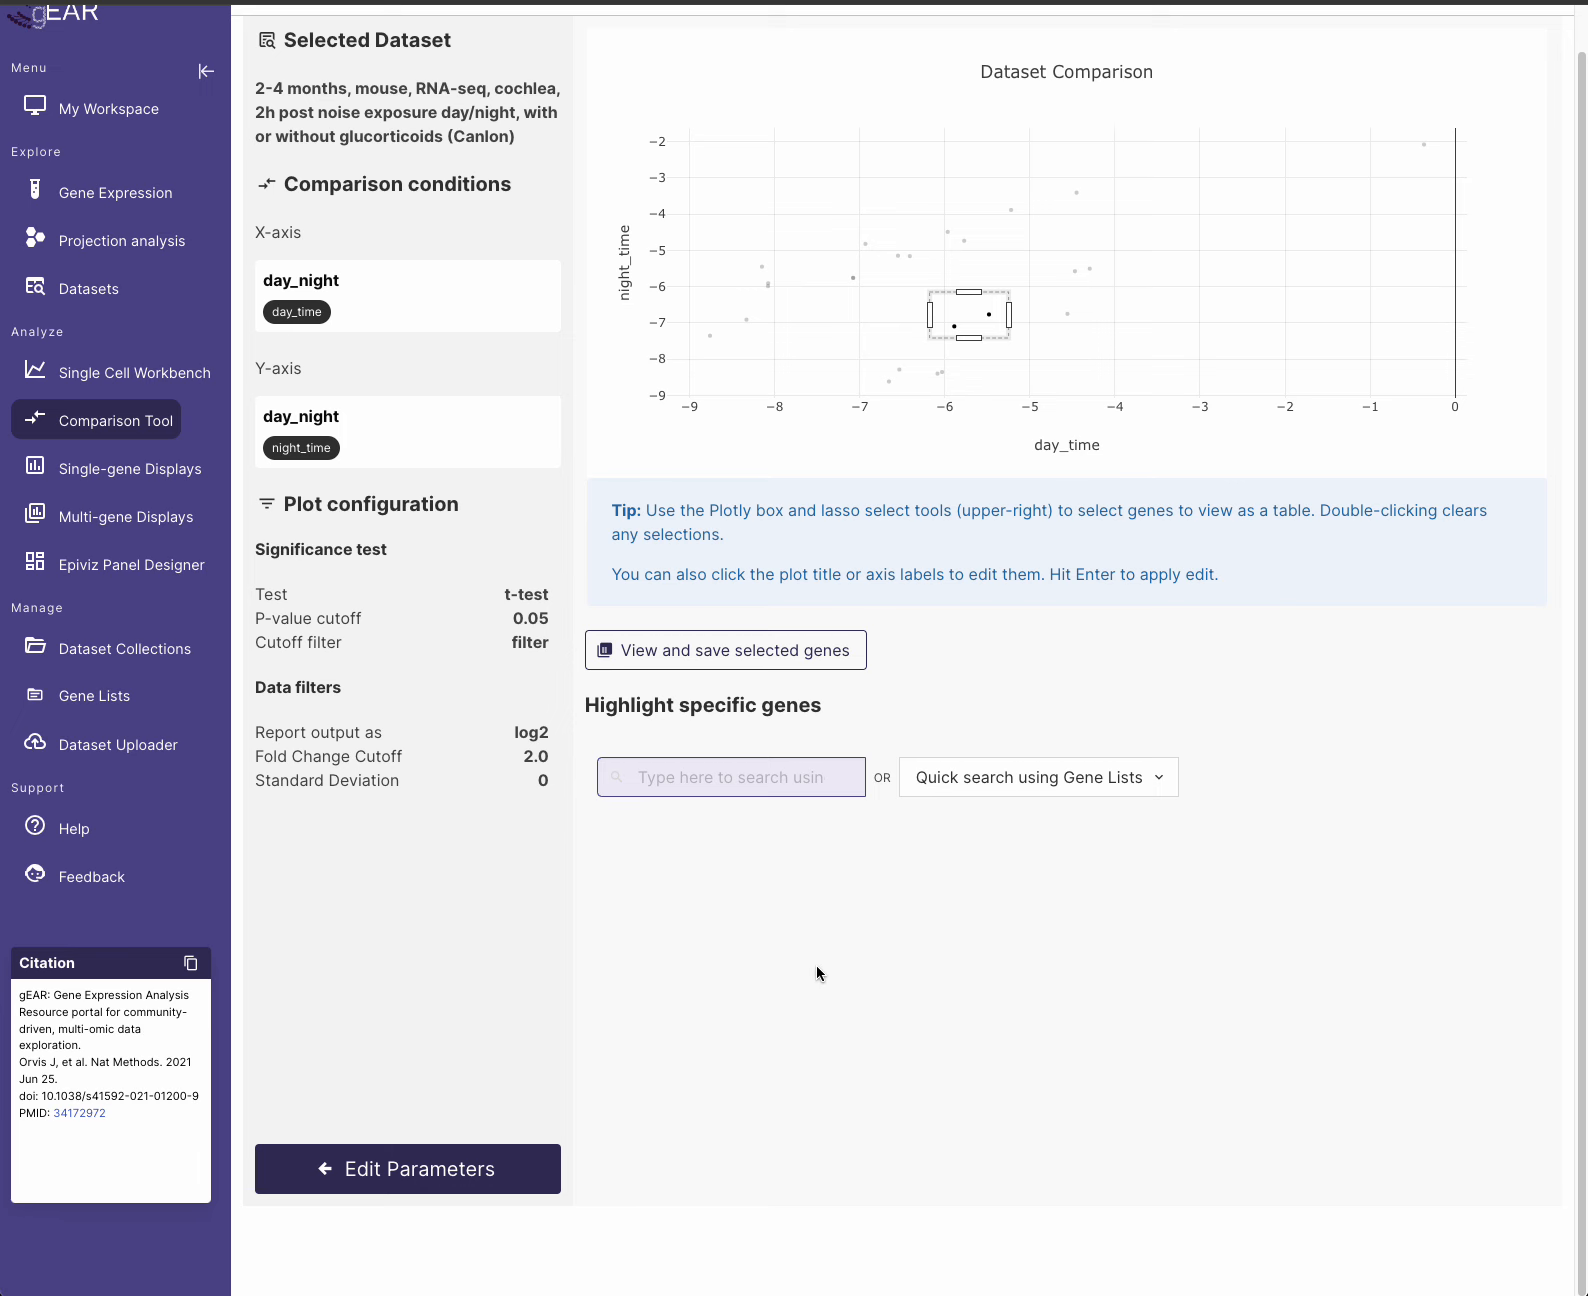
# - Edit the parameters to set the significance test to None and replot the comparison
pyautogui.click(463, 1169)
pyautogui.click(779, 896)
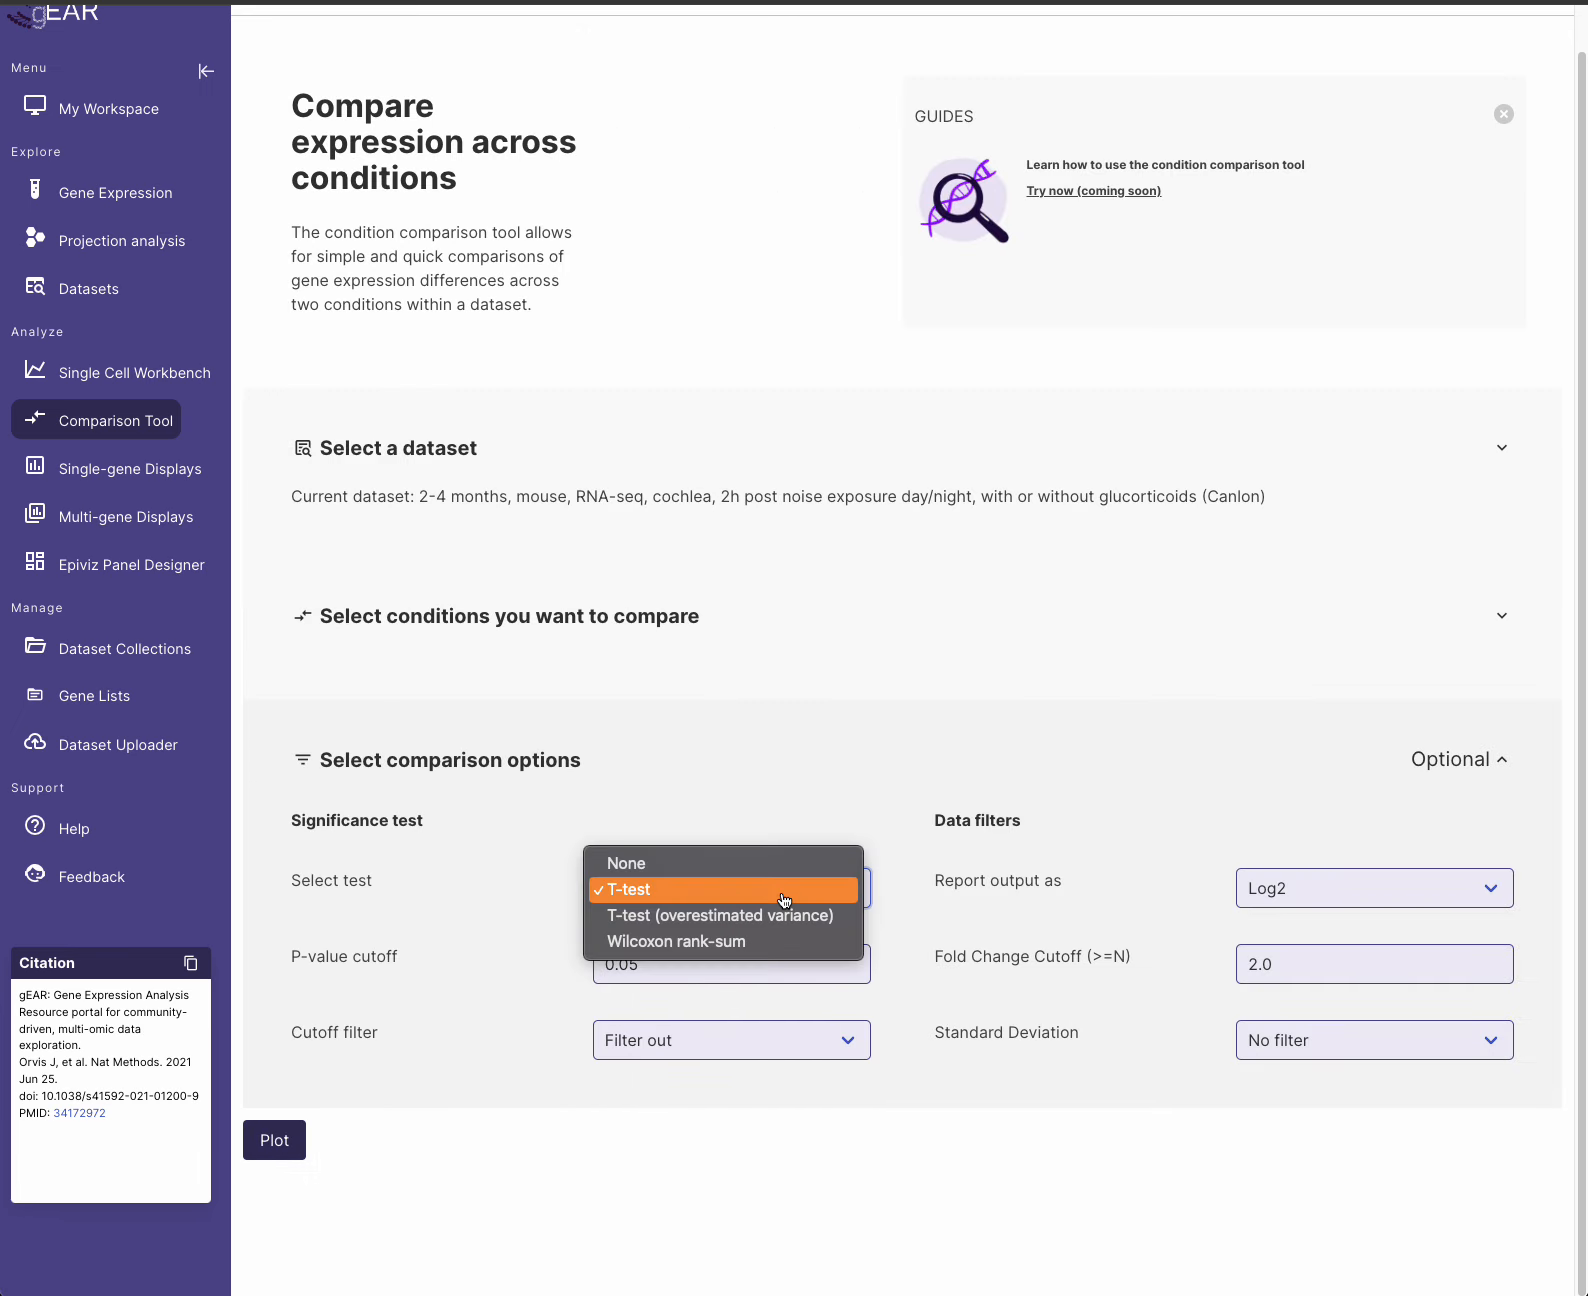
pyautogui.click(737, 862)
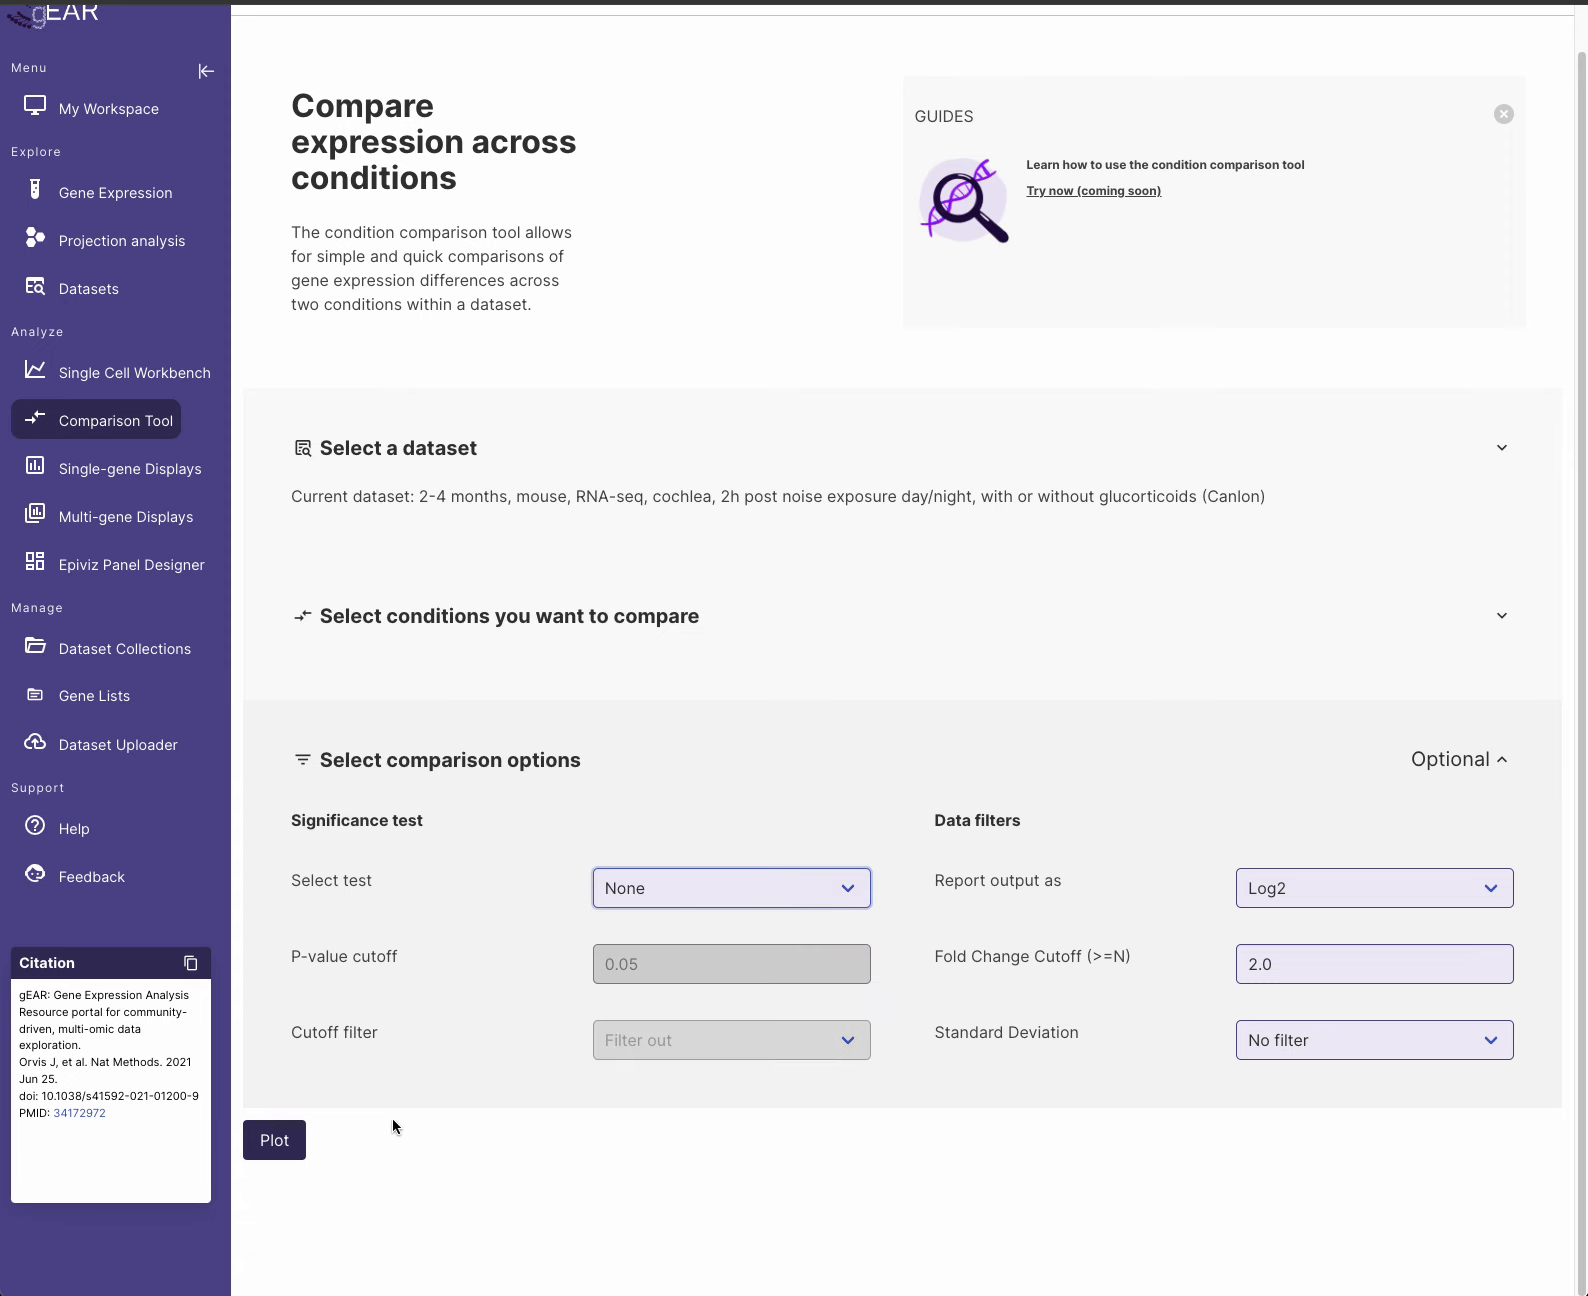
pyautogui.click(284, 1148)
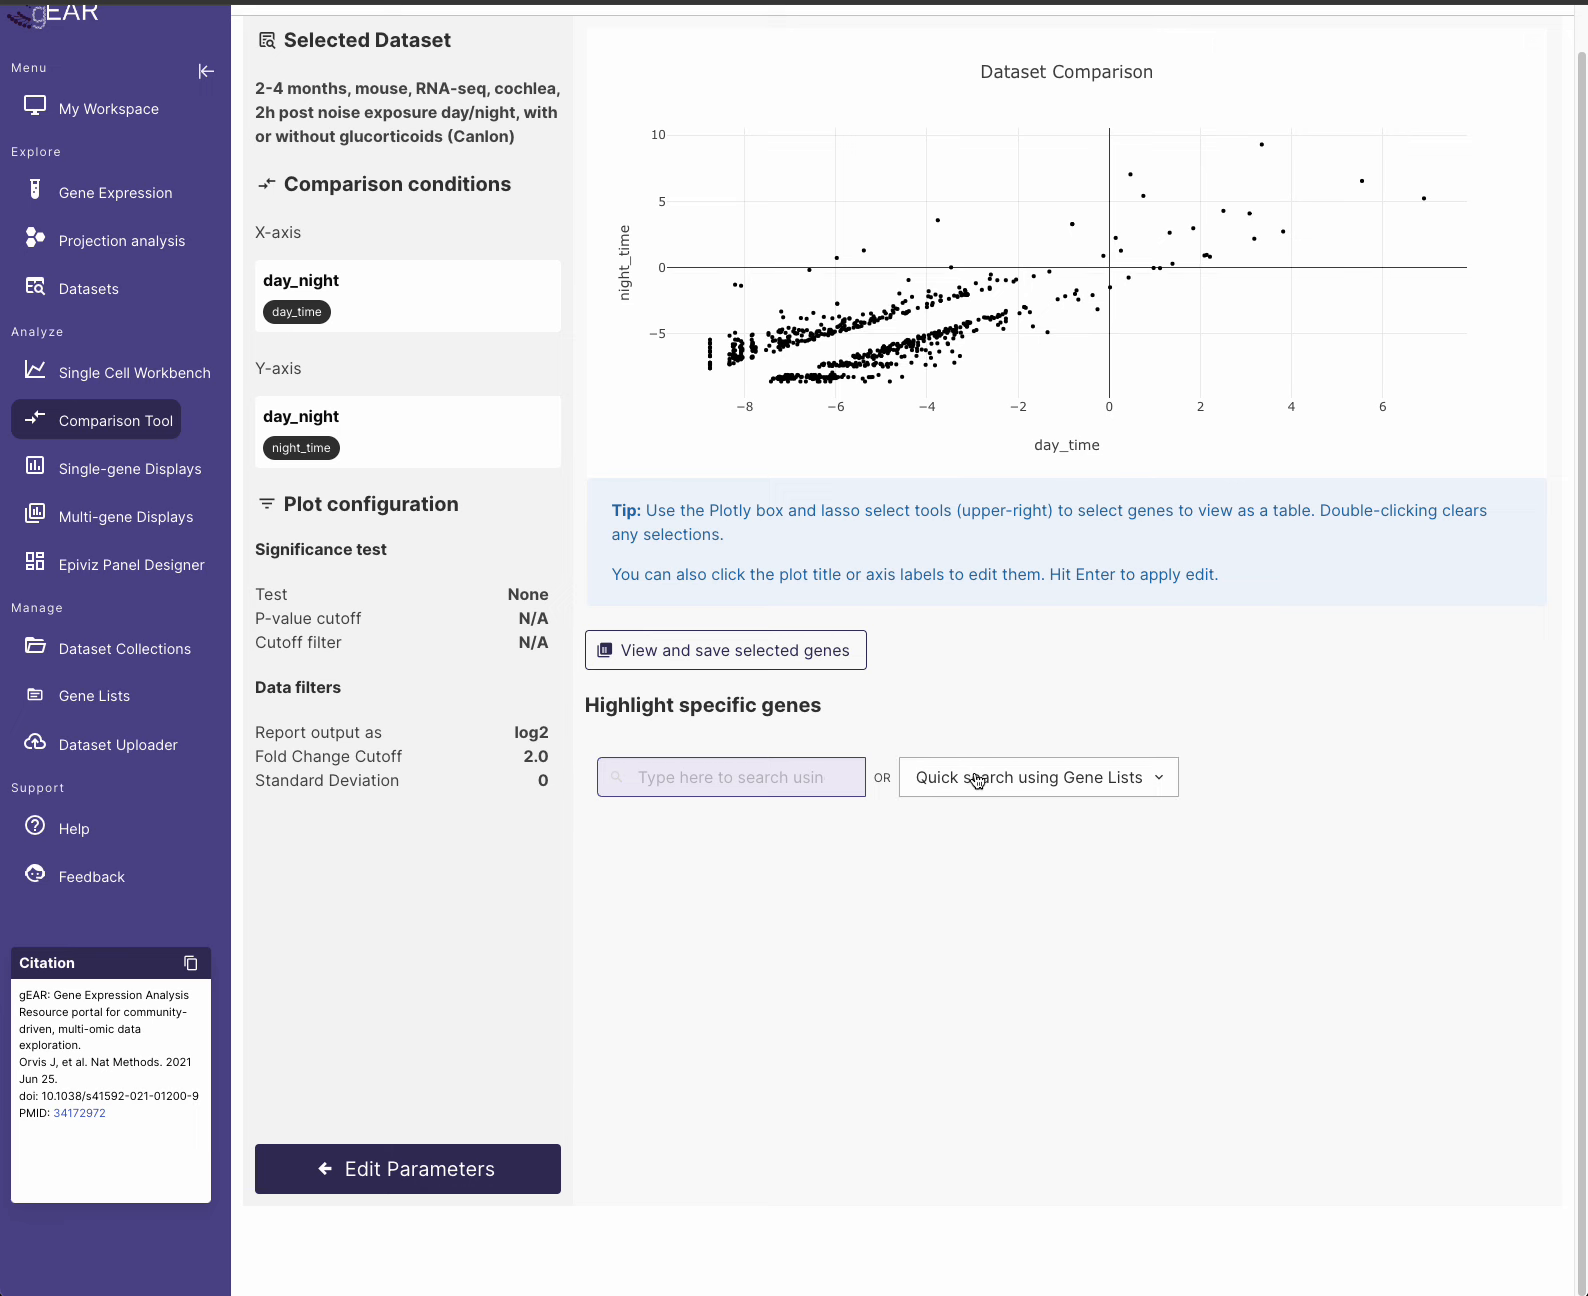
# - Highlight the genes of the favorite gene list Cochlear HCs Adult in the plot and clear the gene selection
pyautogui.click(727, 780)
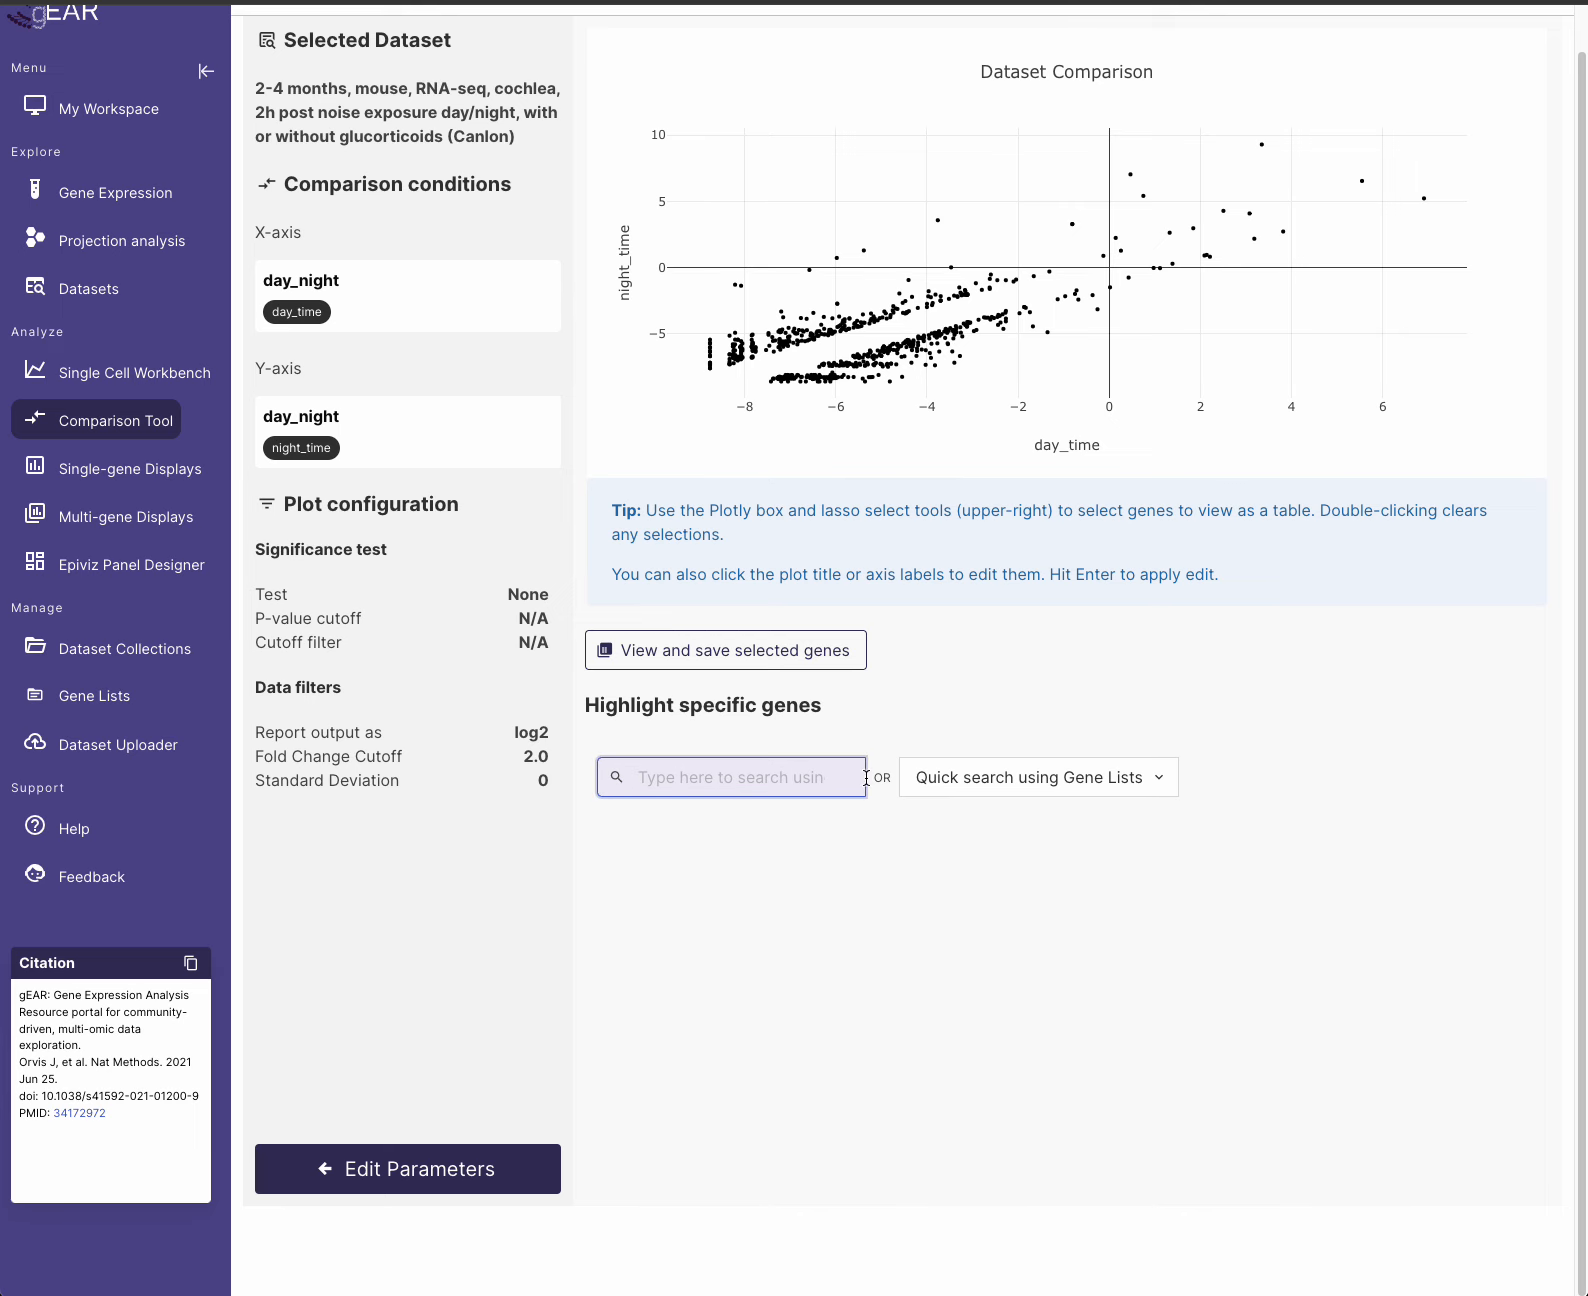
pyautogui.click(1000, 788)
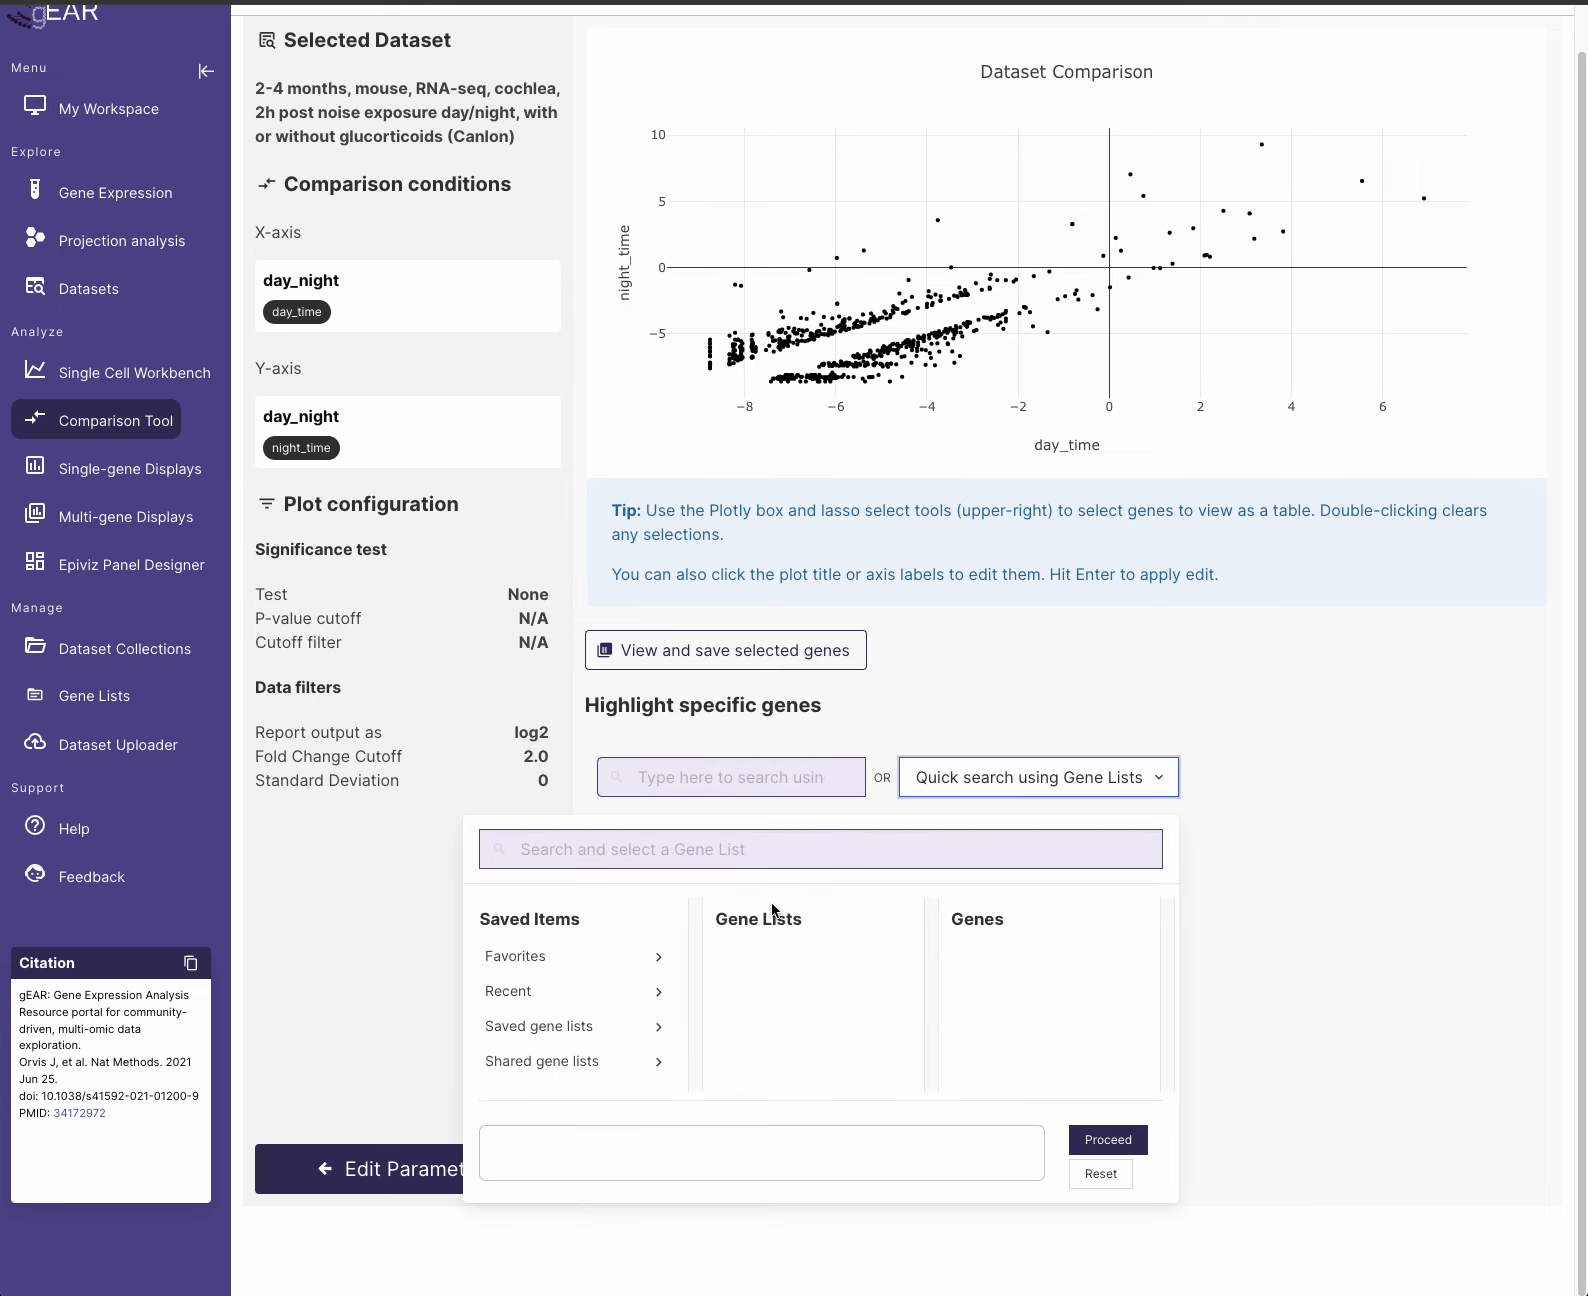
pyautogui.click(592, 957)
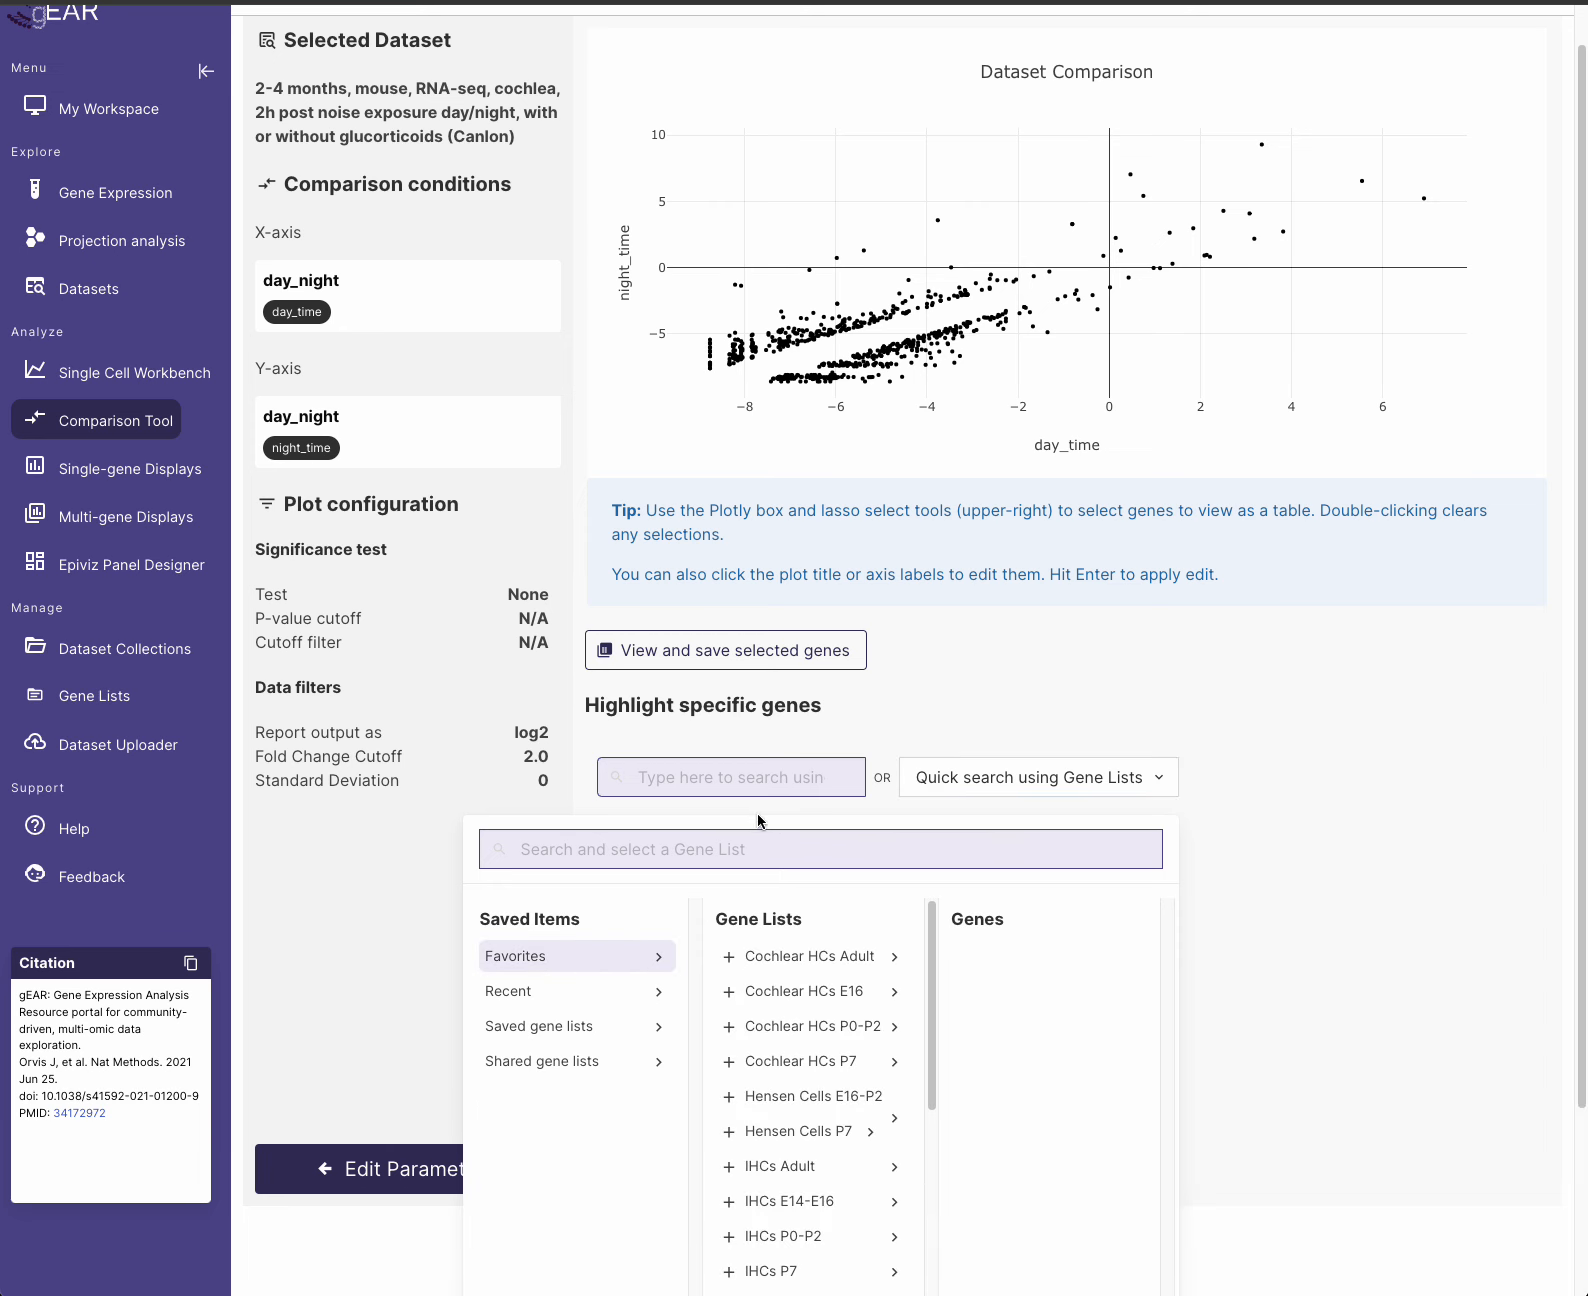
pyautogui.scroll(-2, 1190, 720)
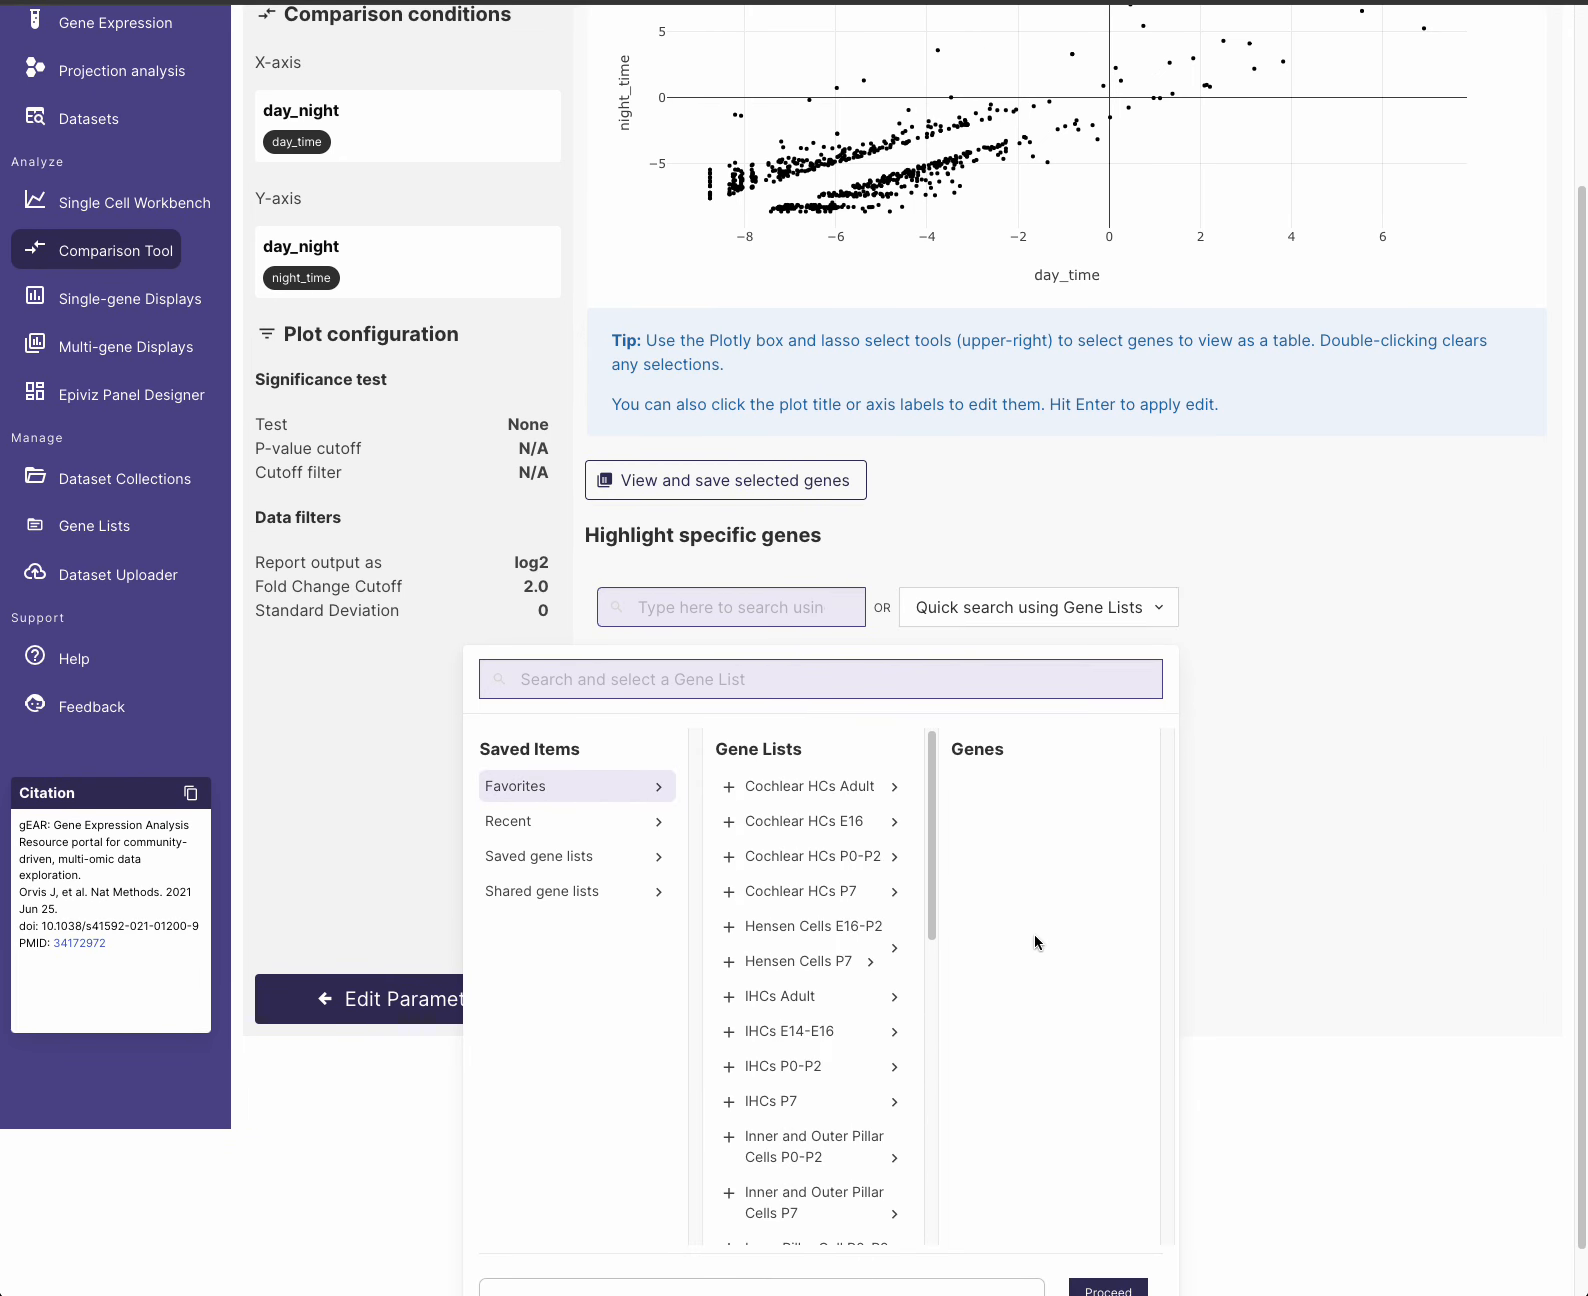
pyautogui.click(728, 788)
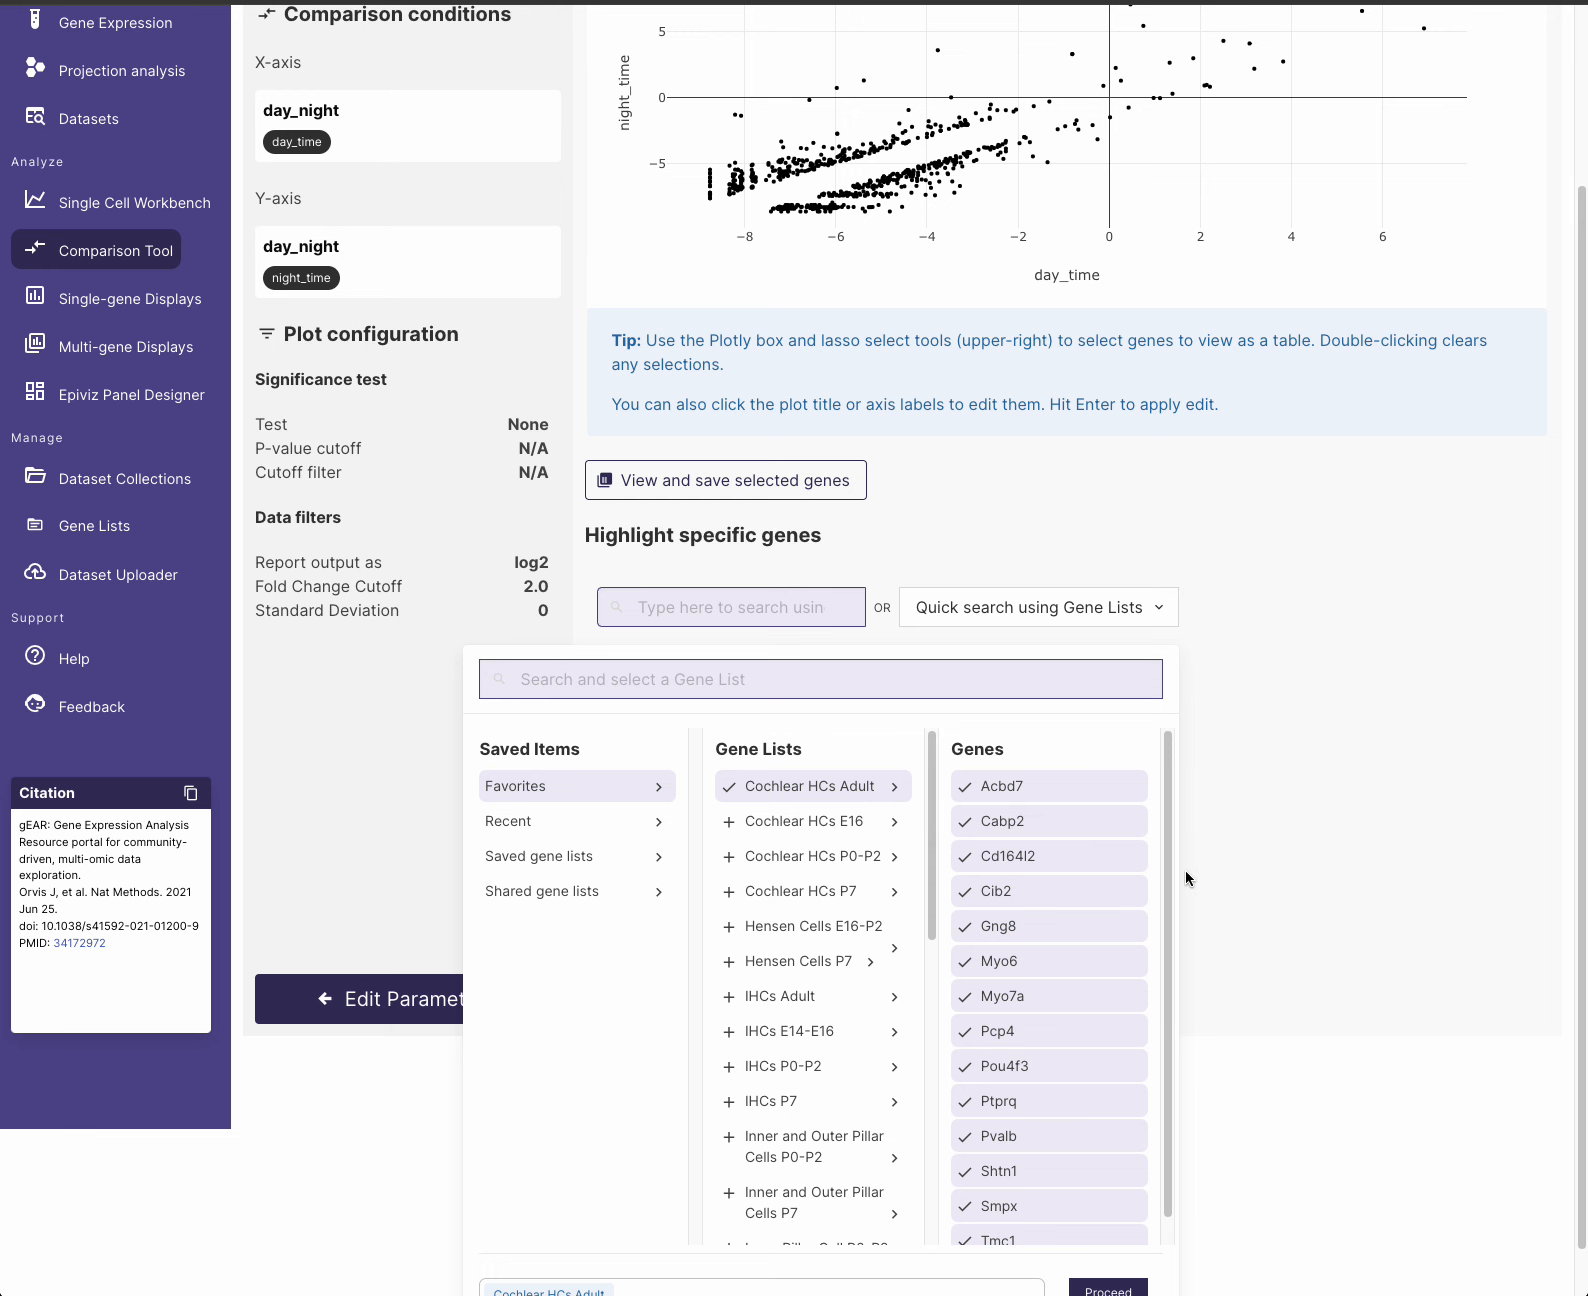
pyautogui.scroll(-1, 1187, 877)
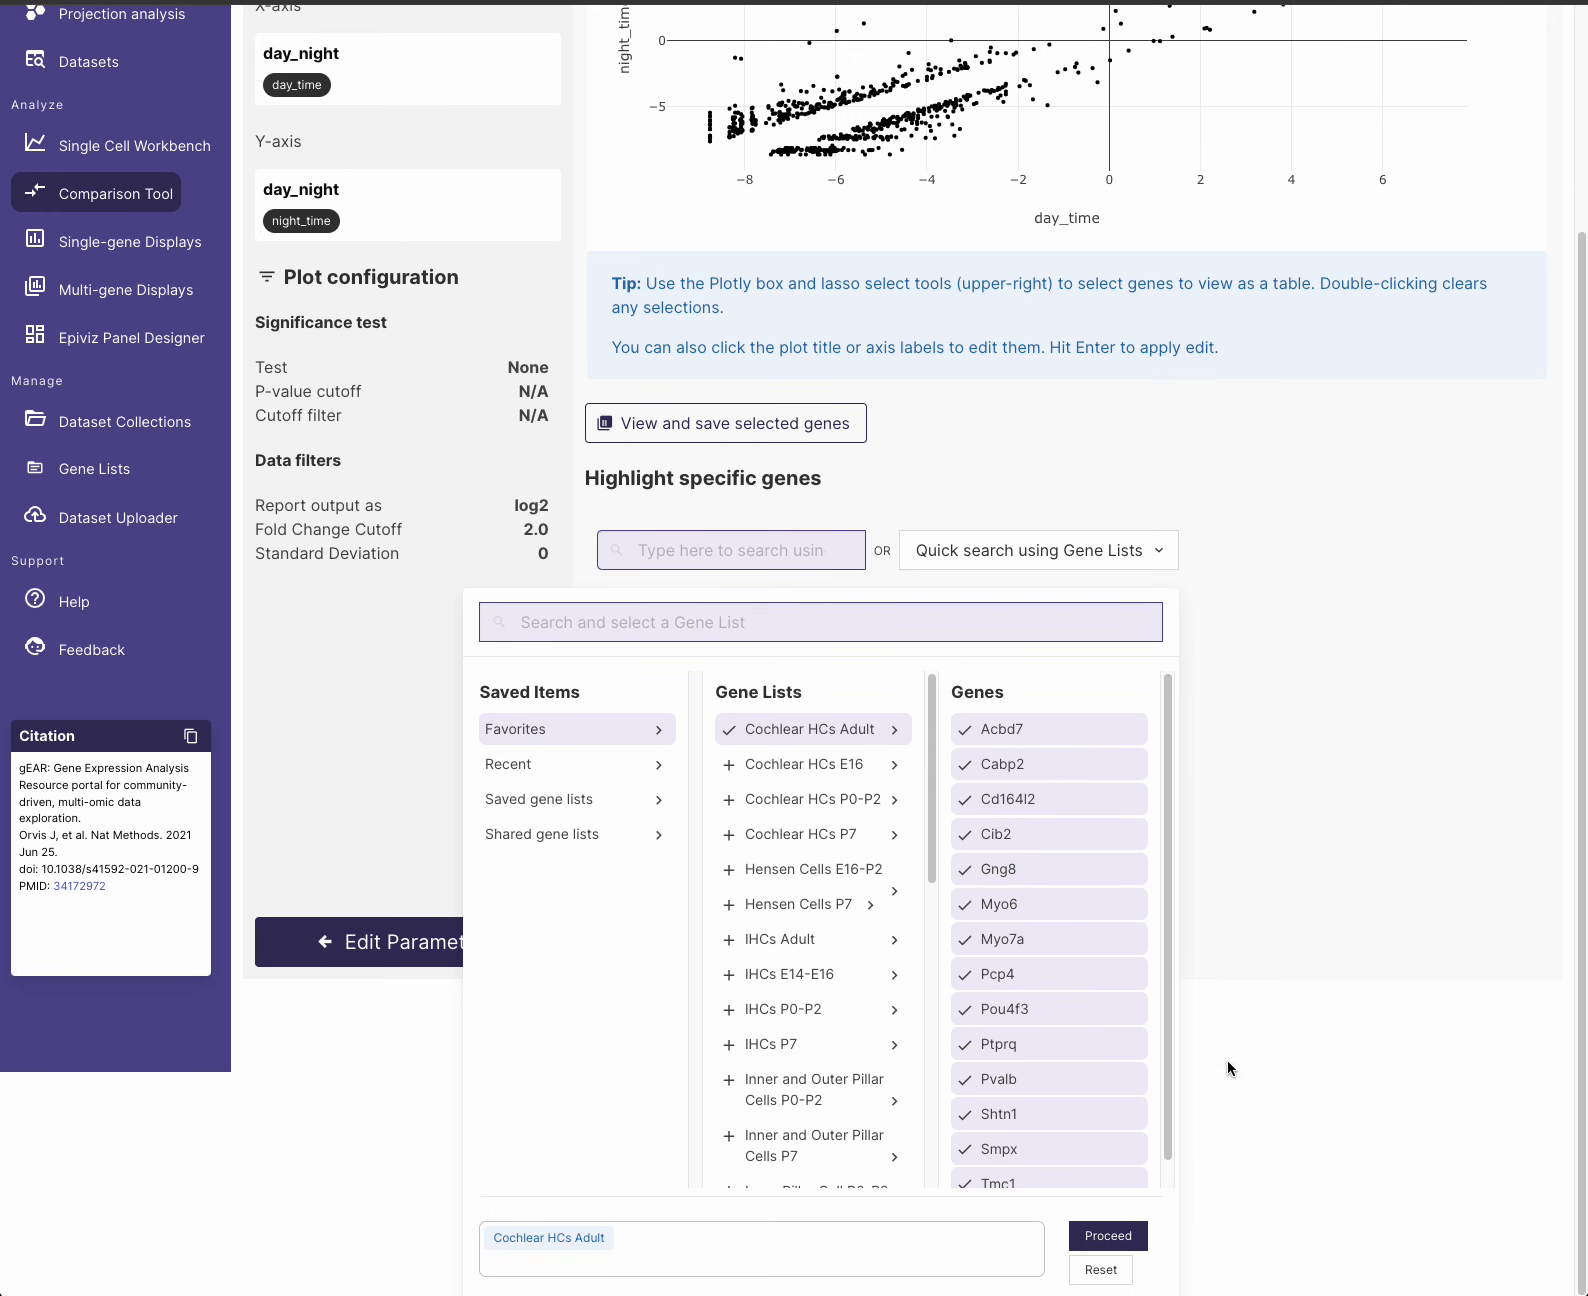
pyautogui.click(1117, 1240)
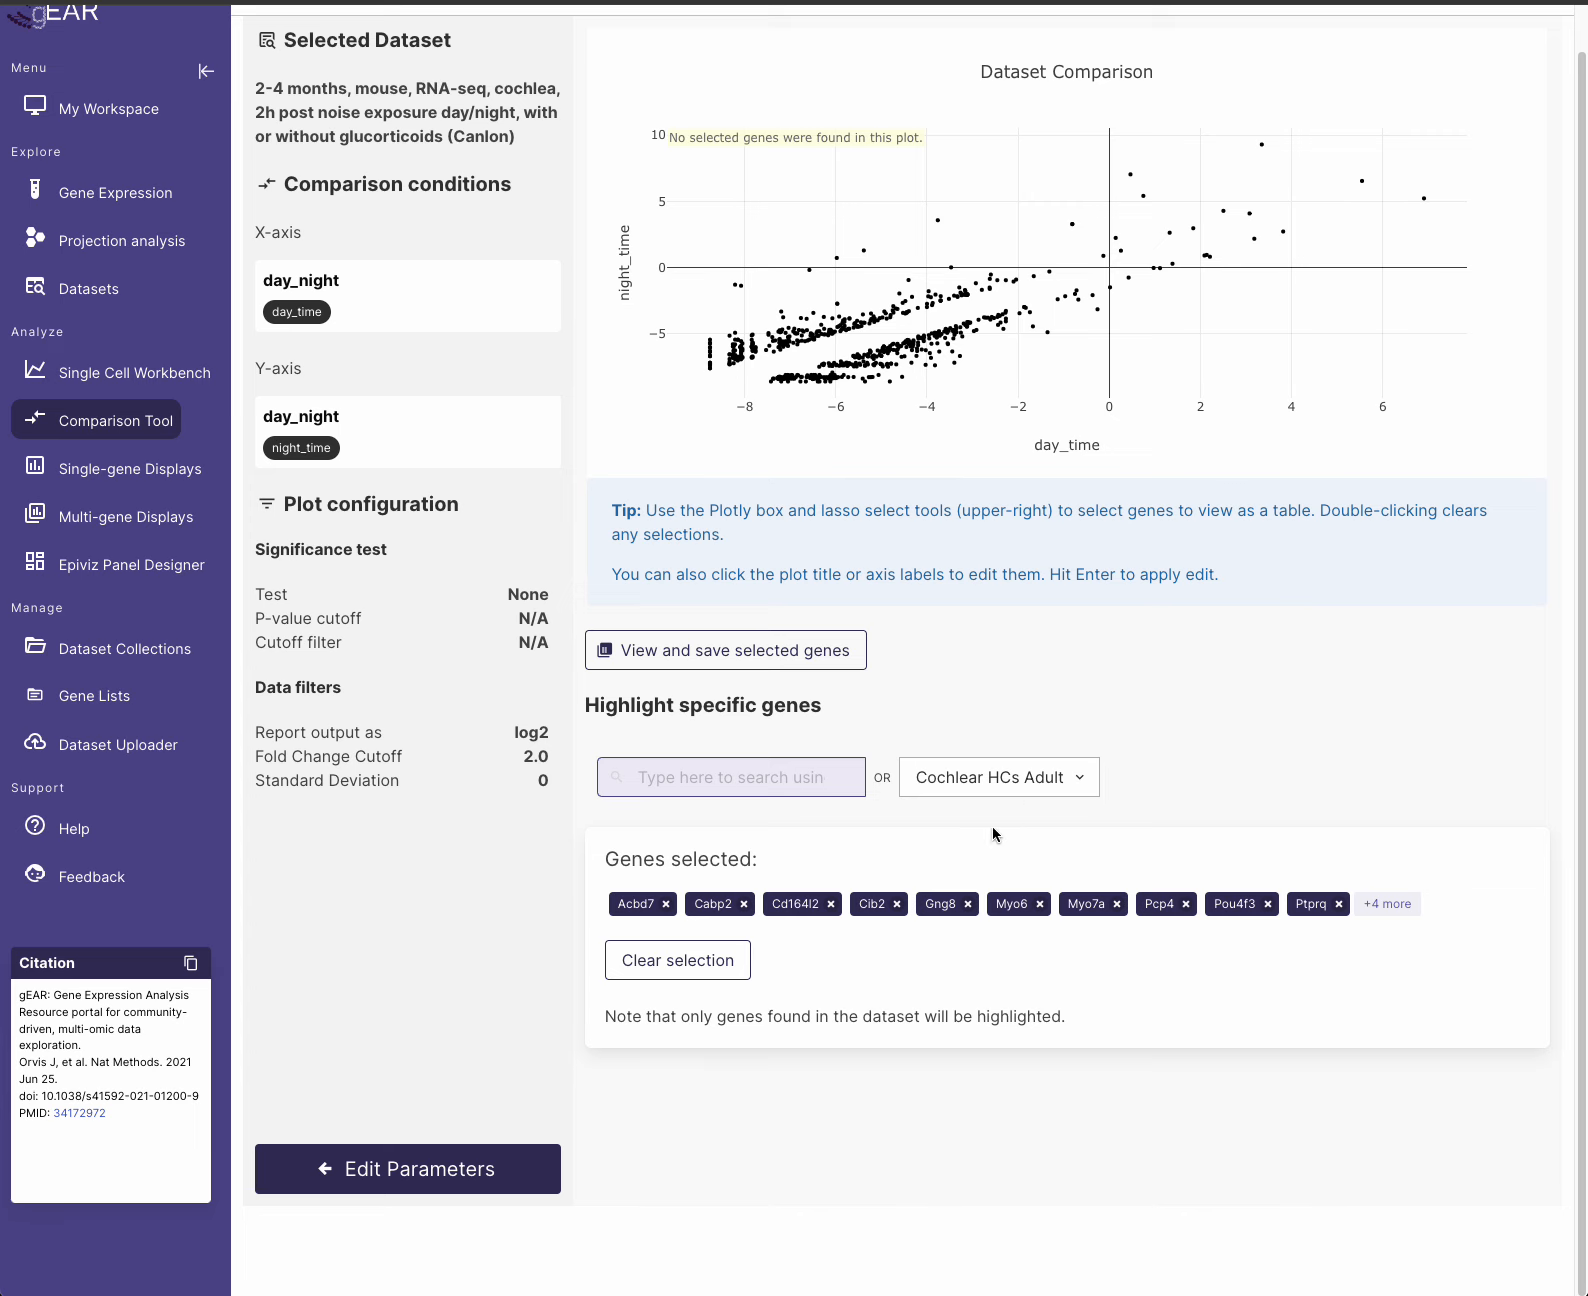
pyautogui.click(689, 965)
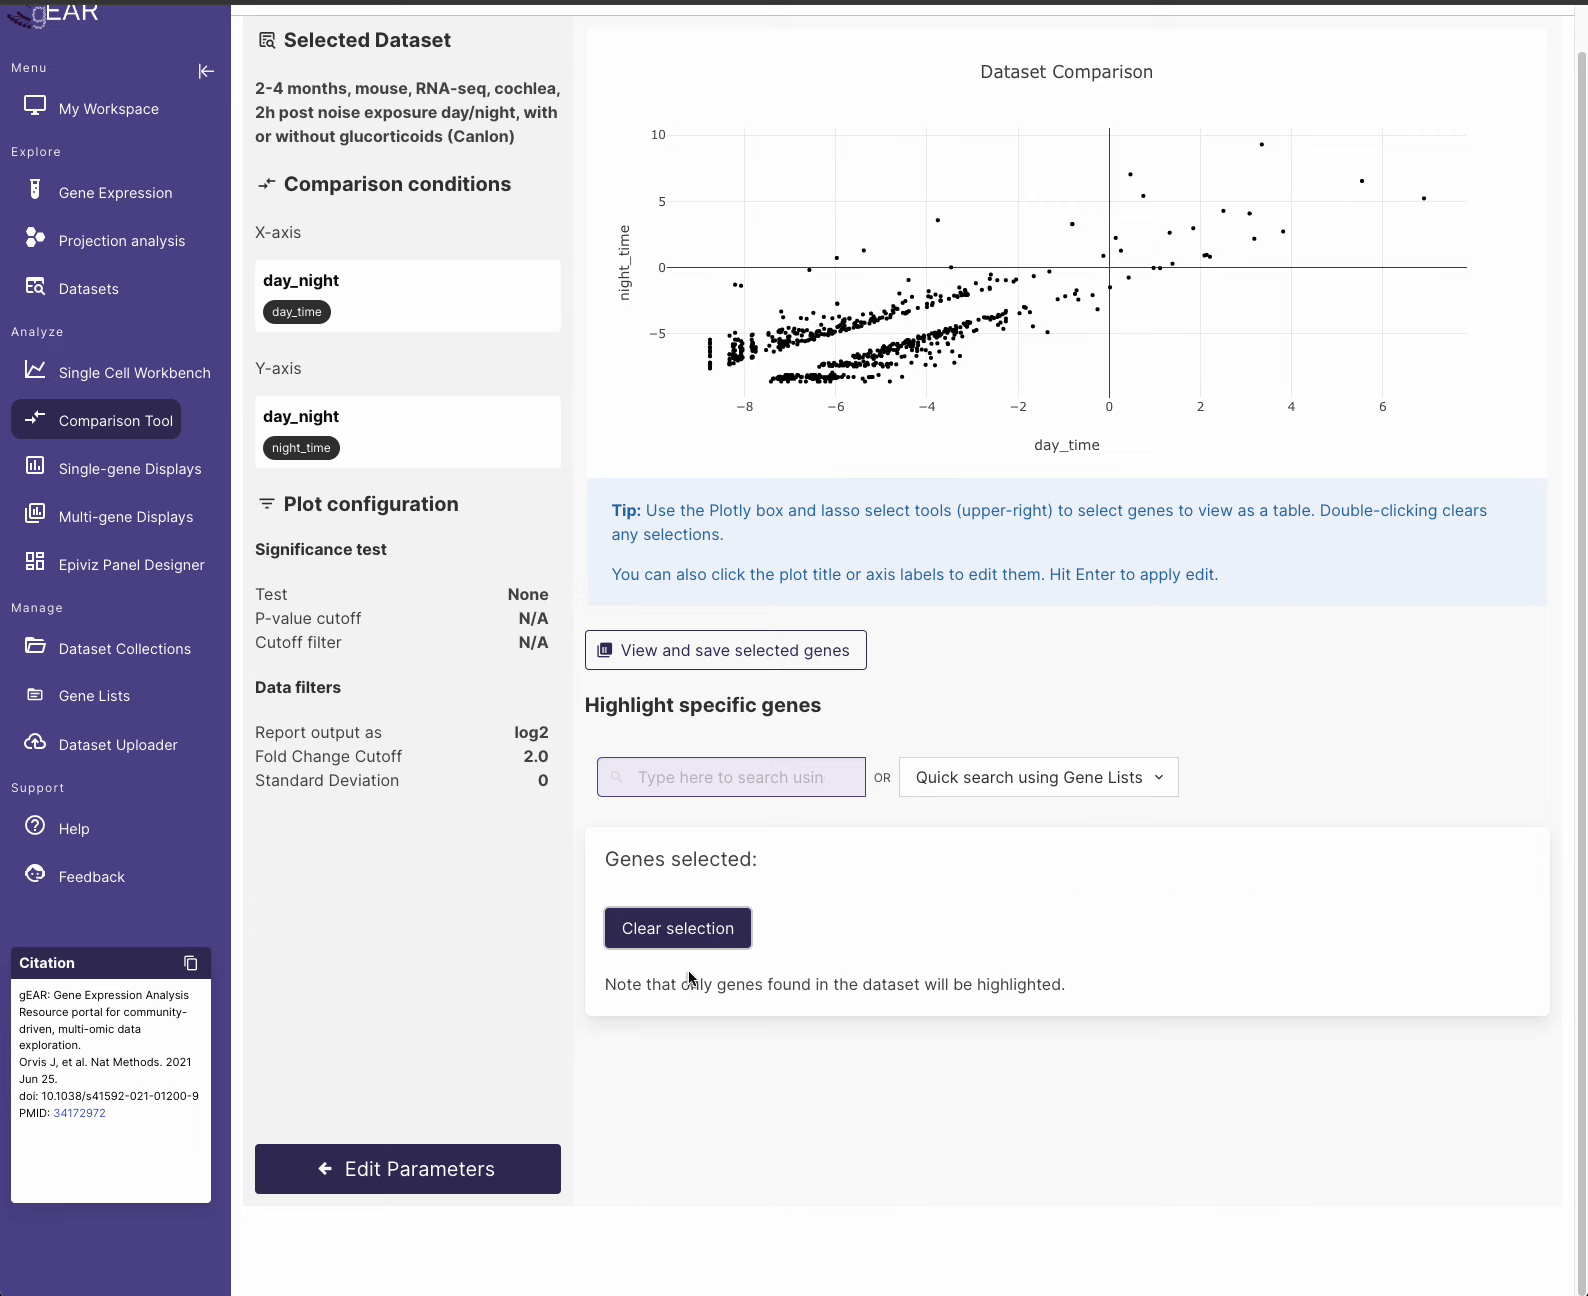
# - From the favorite gene lists, select Inner Pillar Cell P0-P2, Type I Hair Cell P0-P7, Type Ib SGNs and Type II Hair Cell Adult
pyautogui.click(1066, 789)
pyautogui.click(600, 968)
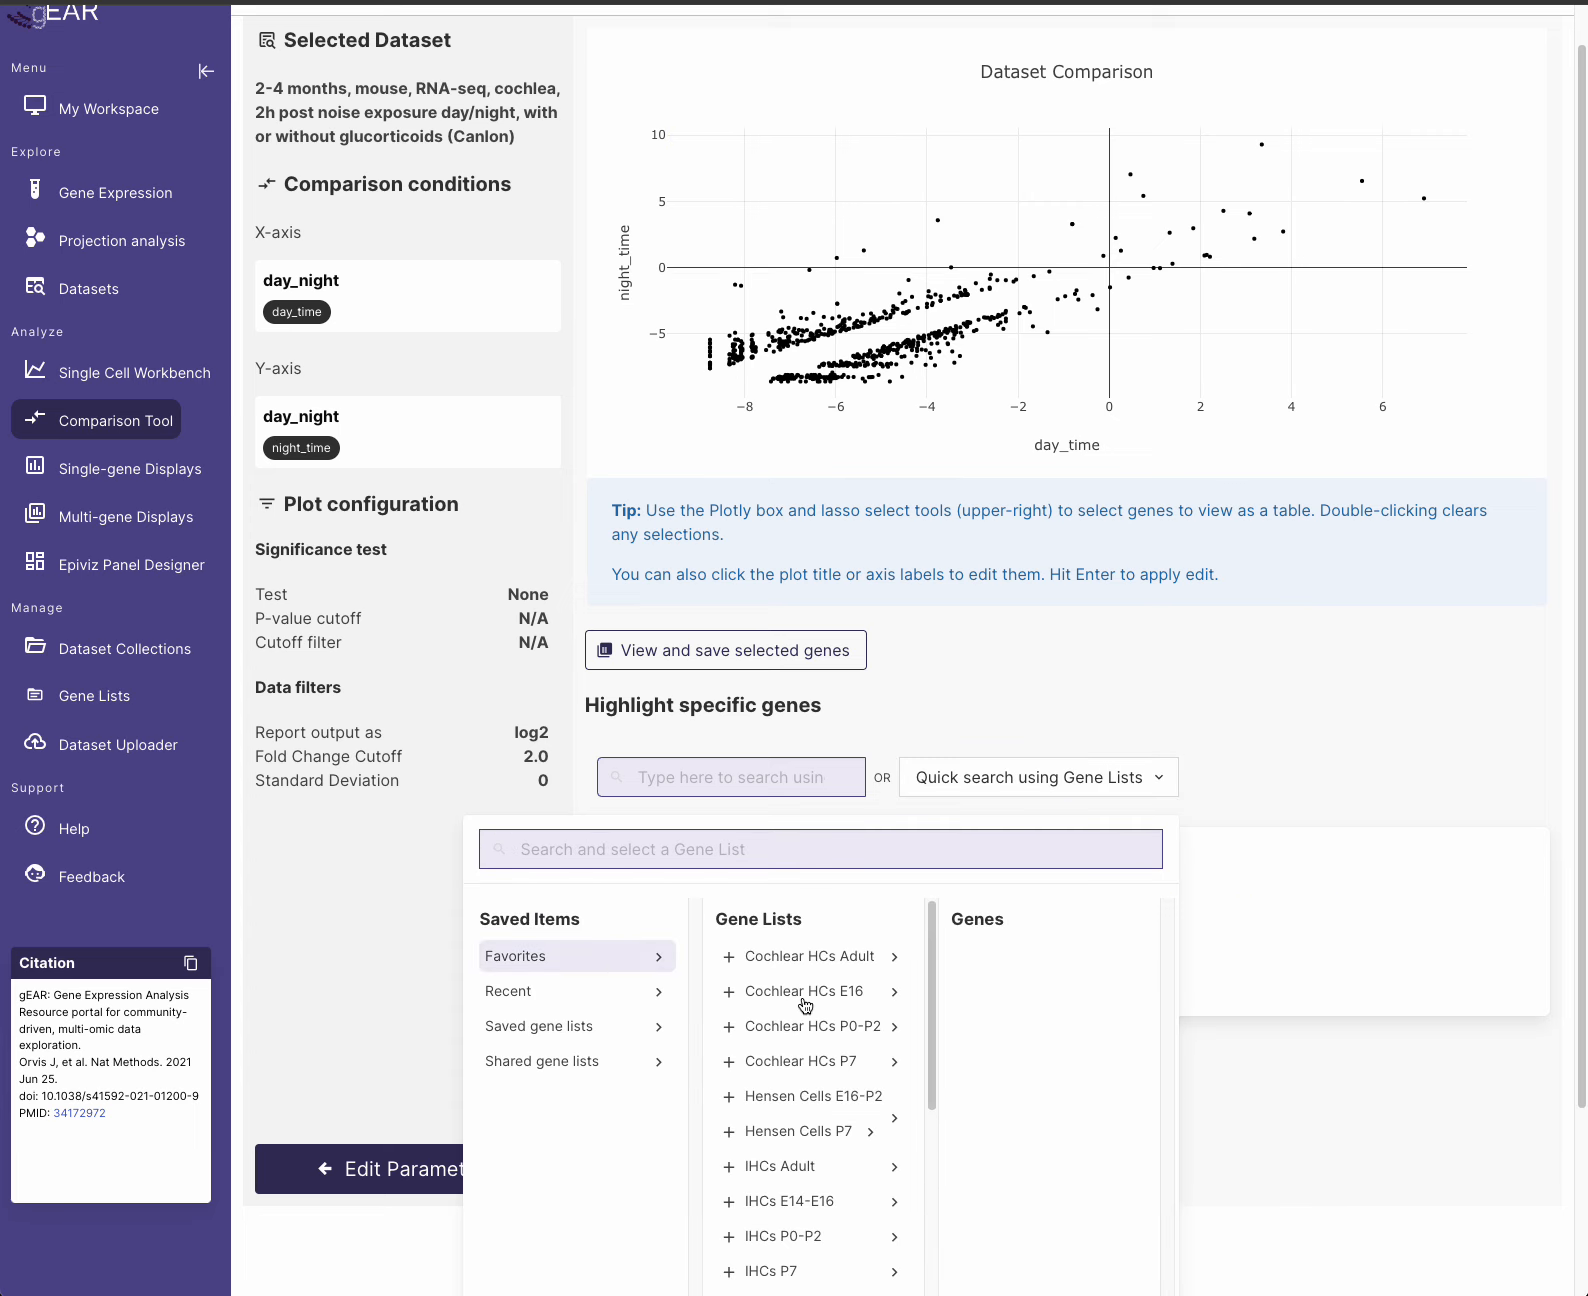
pyautogui.scroll(-2, 805, 1005)
pyautogui.scroll(-2, 1360, 845)
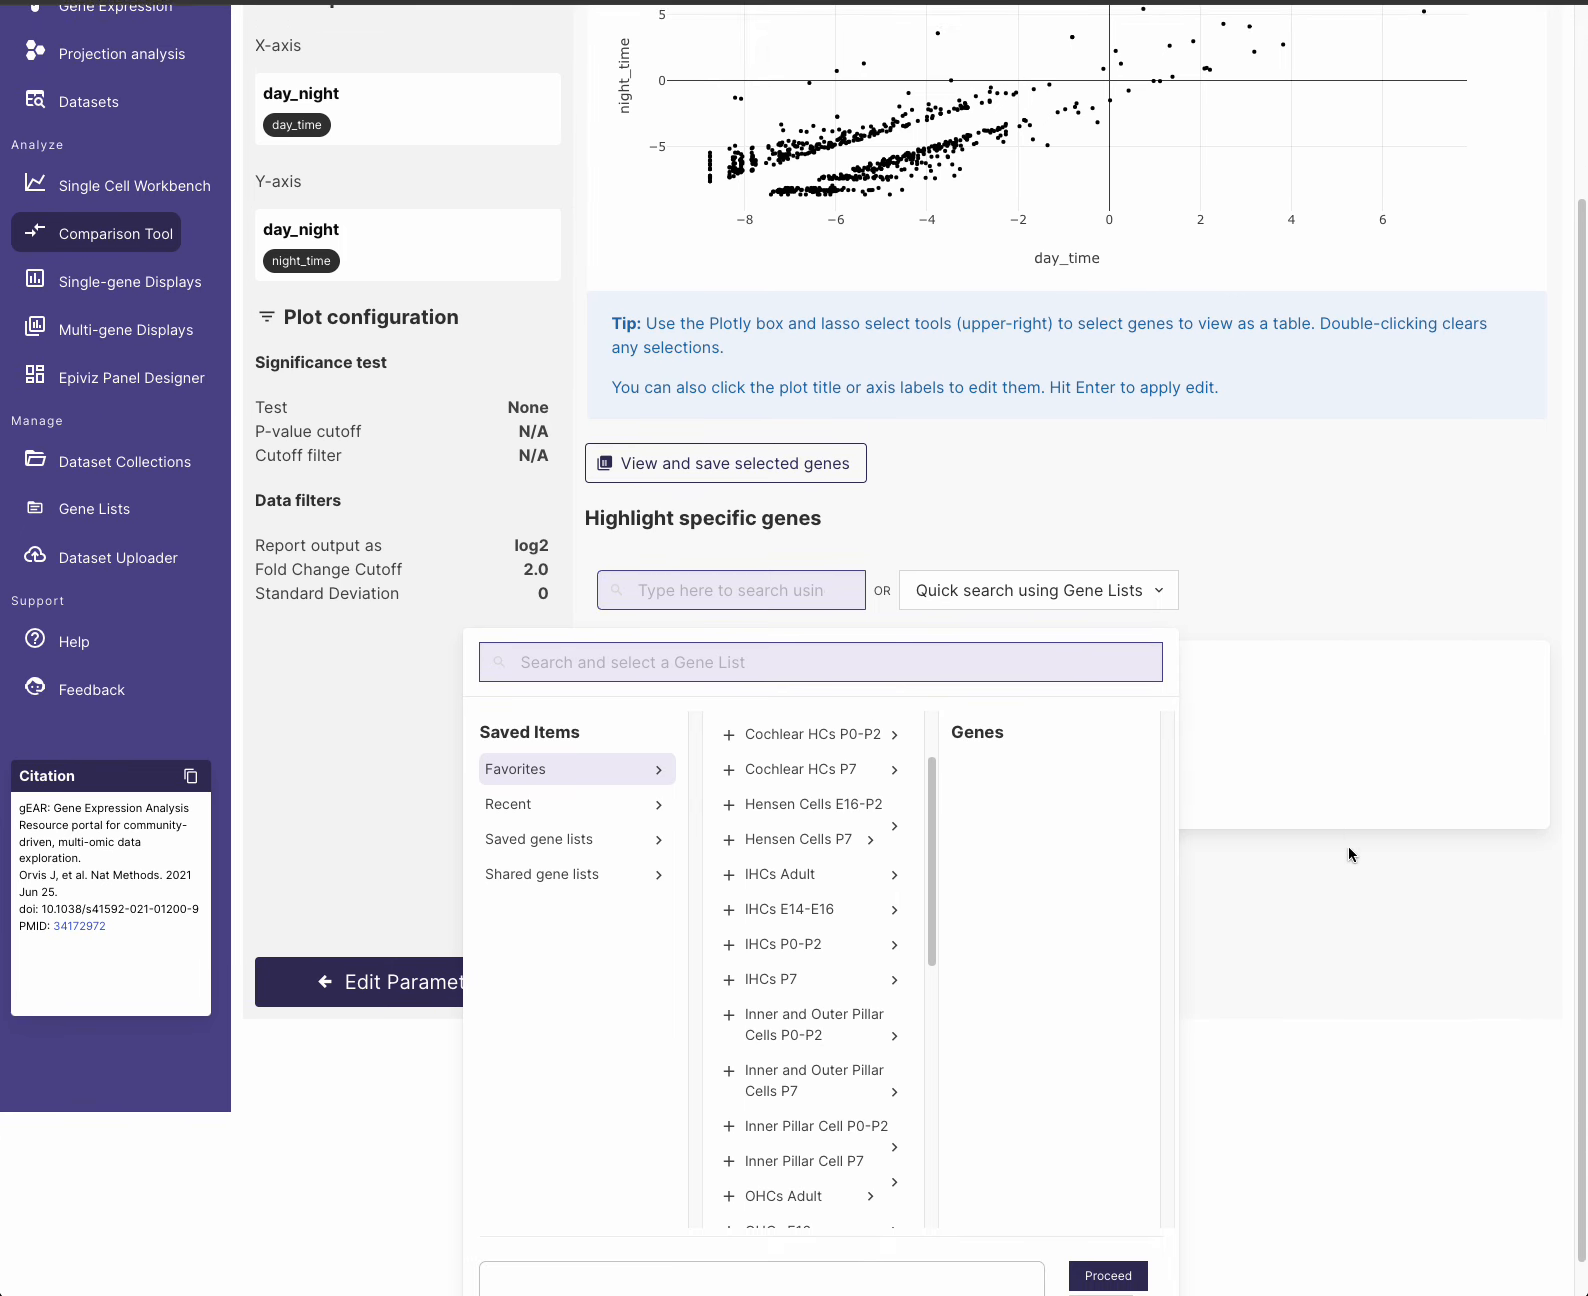
pyautogui.scroll(-3, 826, 1056)
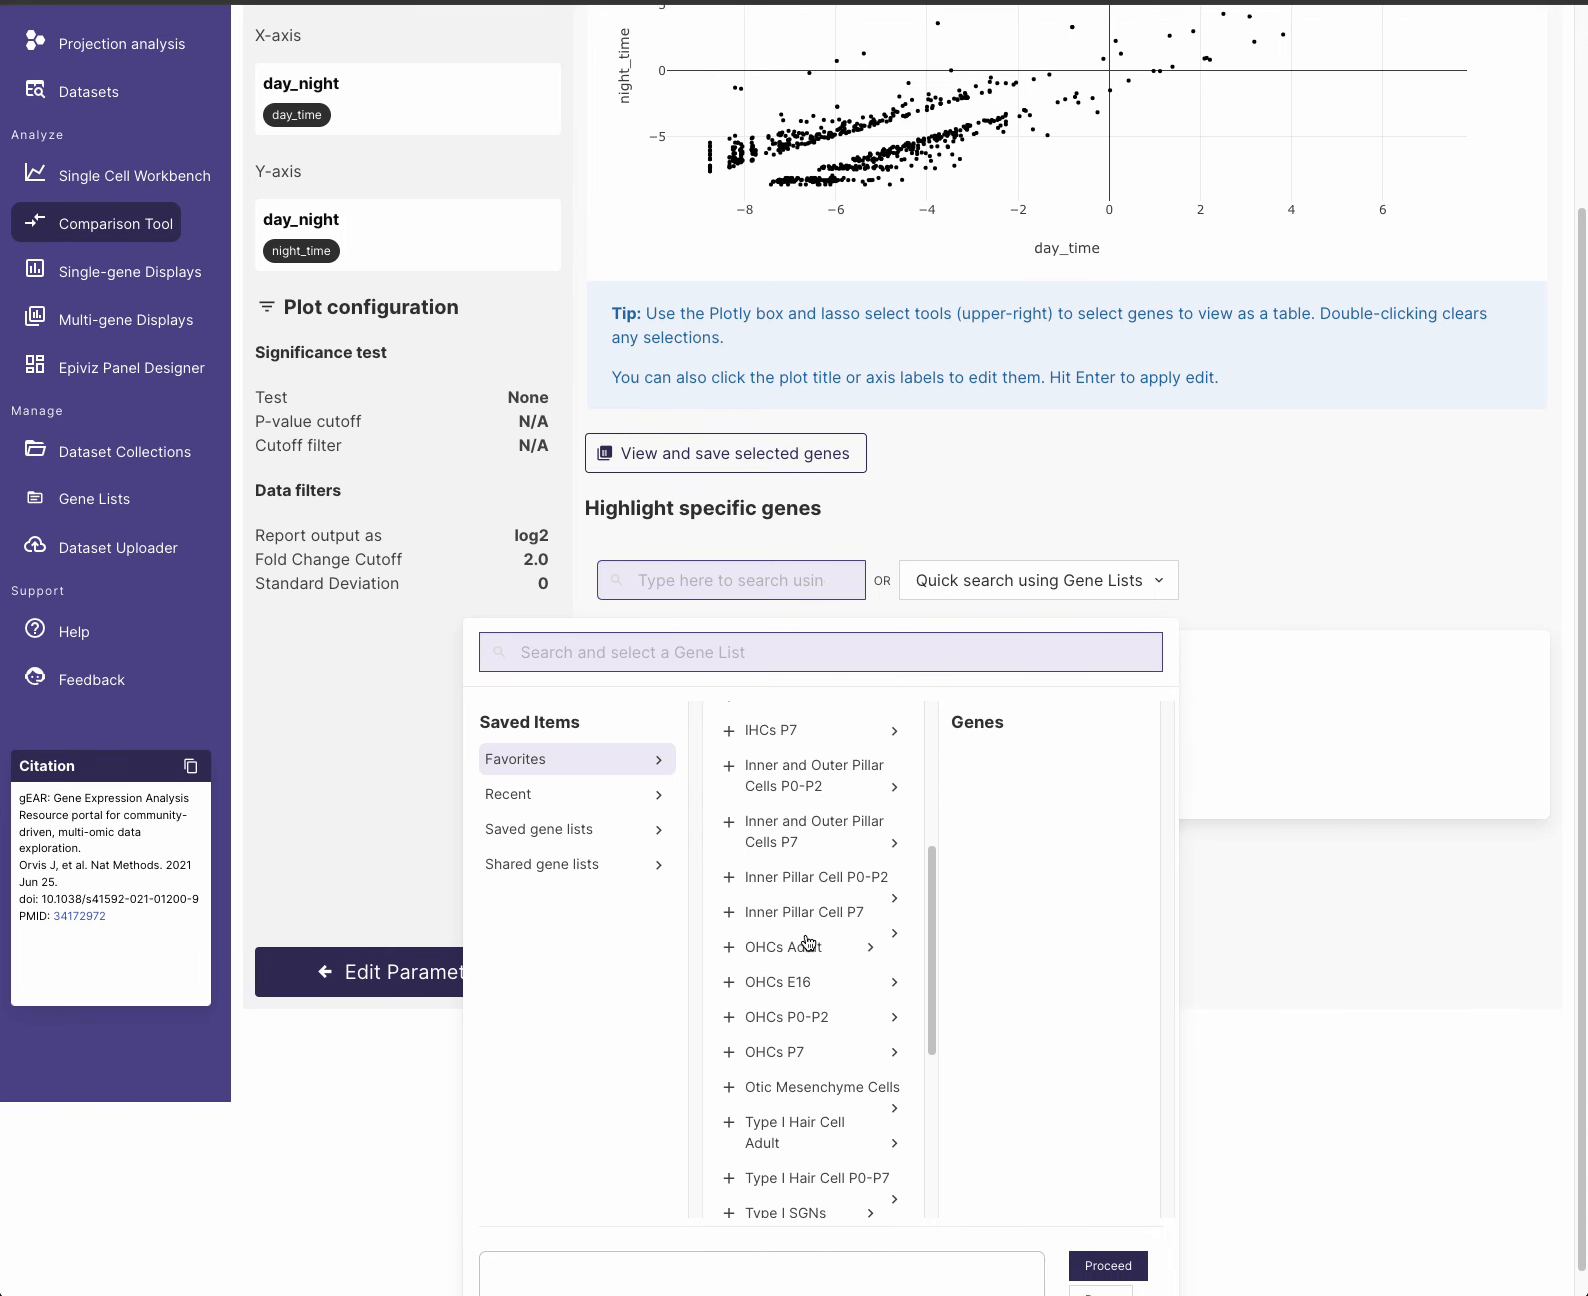
pyautogui.click(730, 878)
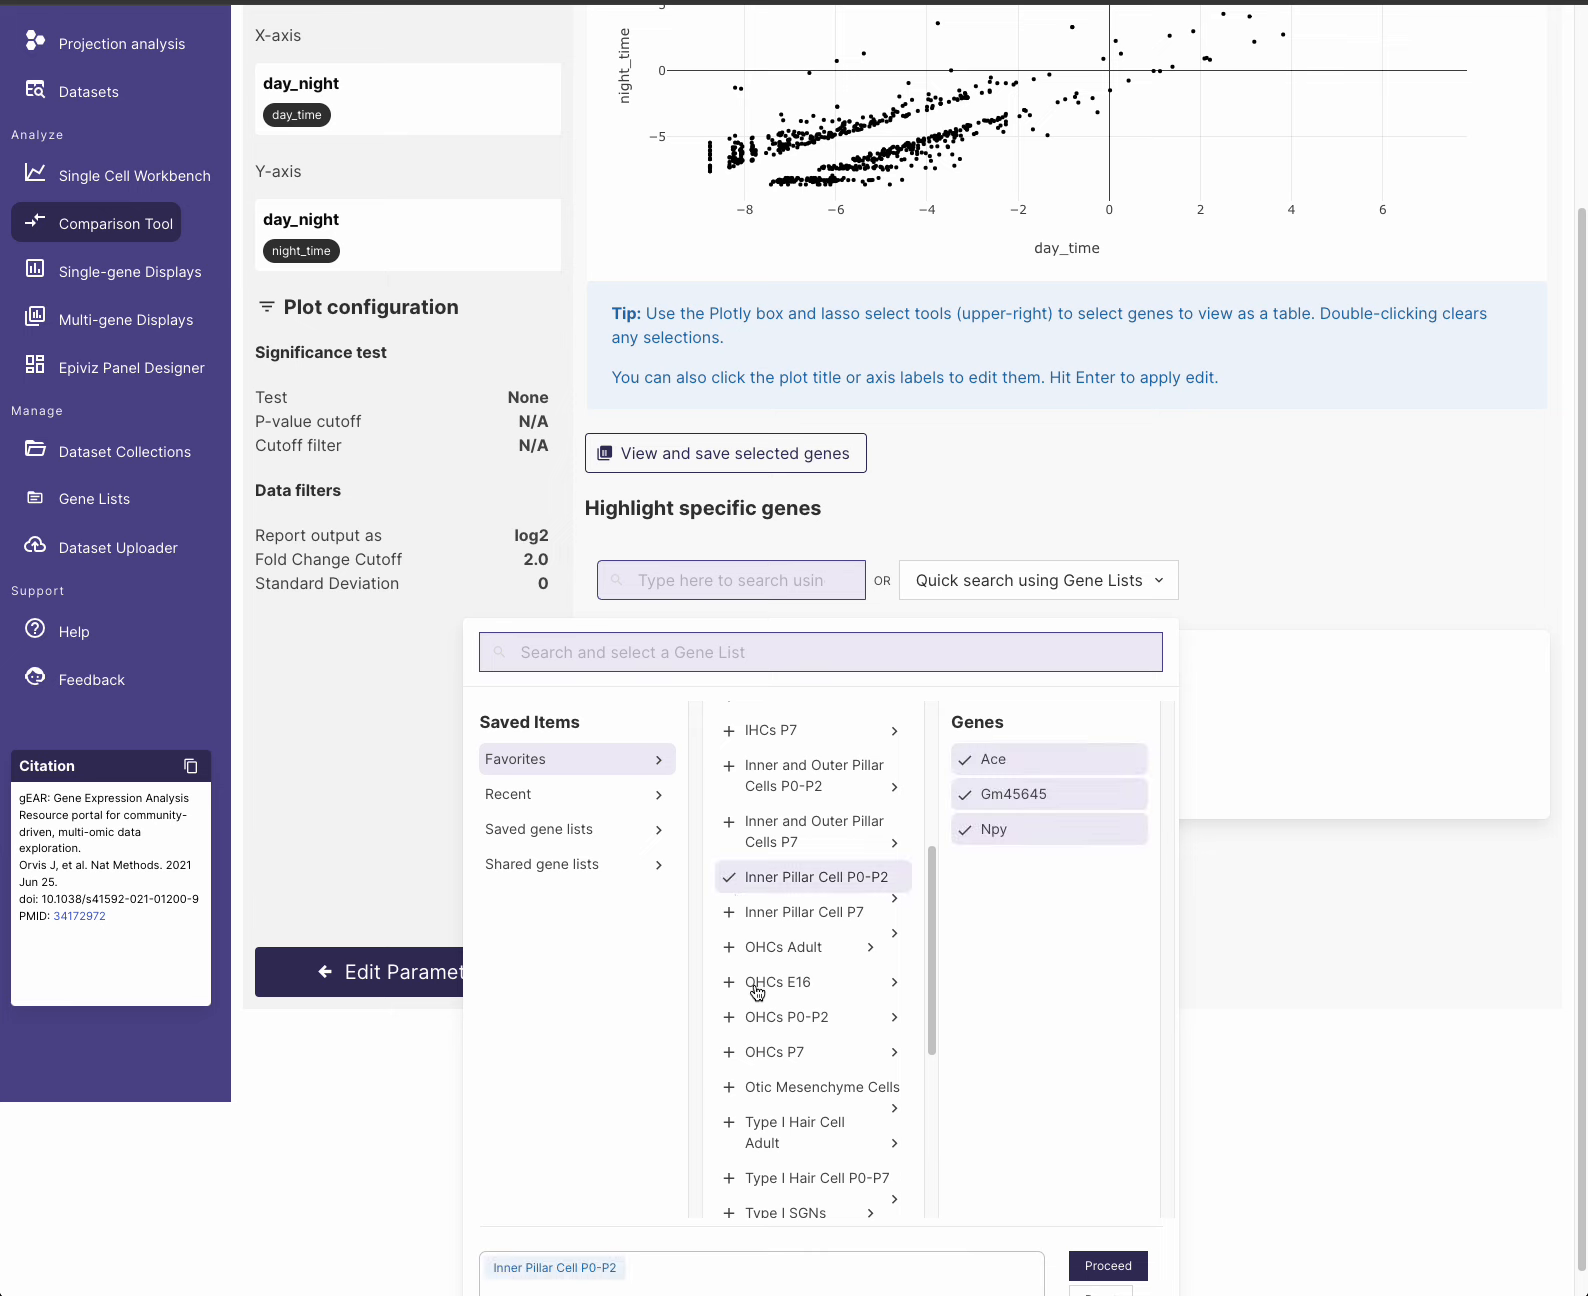
pyautogui.scroll(-4, 757, 991)
pyautogui.click(730, 826)
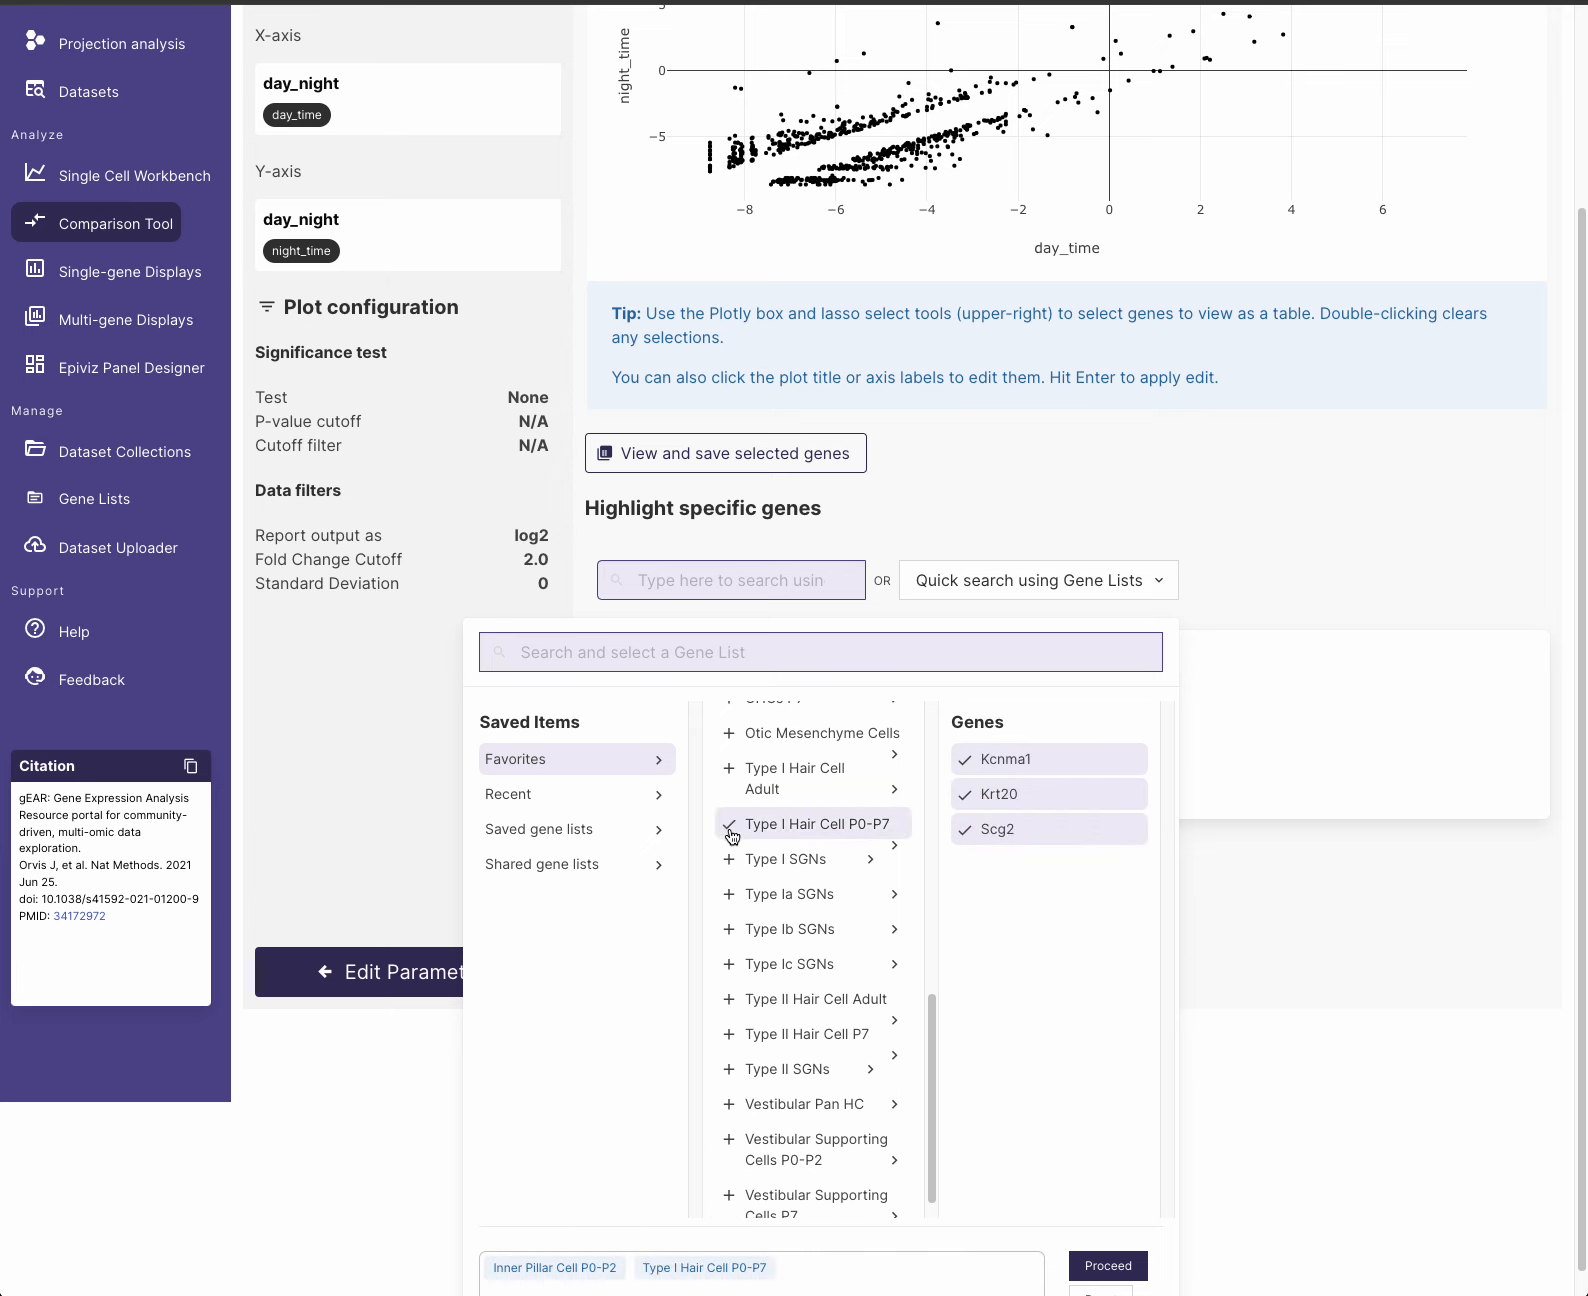
pyautogui.click(731, 929)
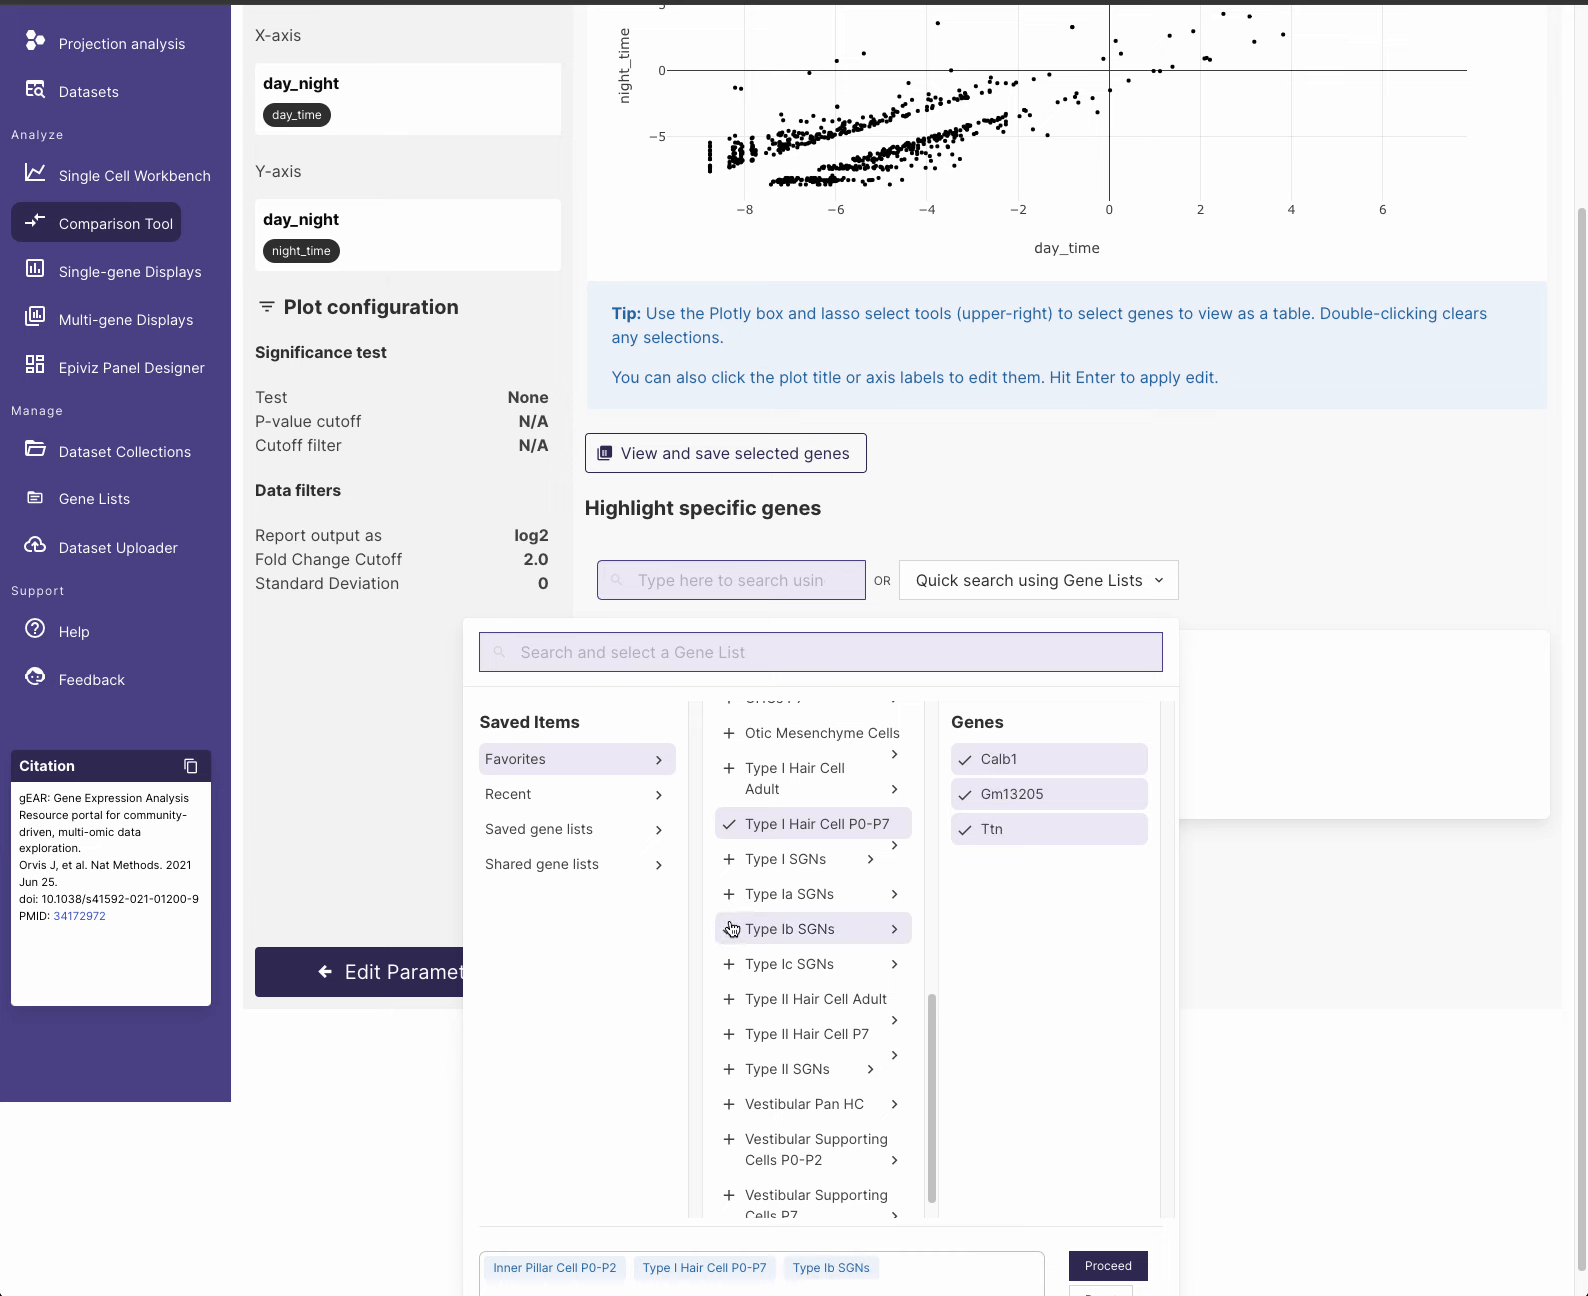
pyautogui.click(730, 1000)
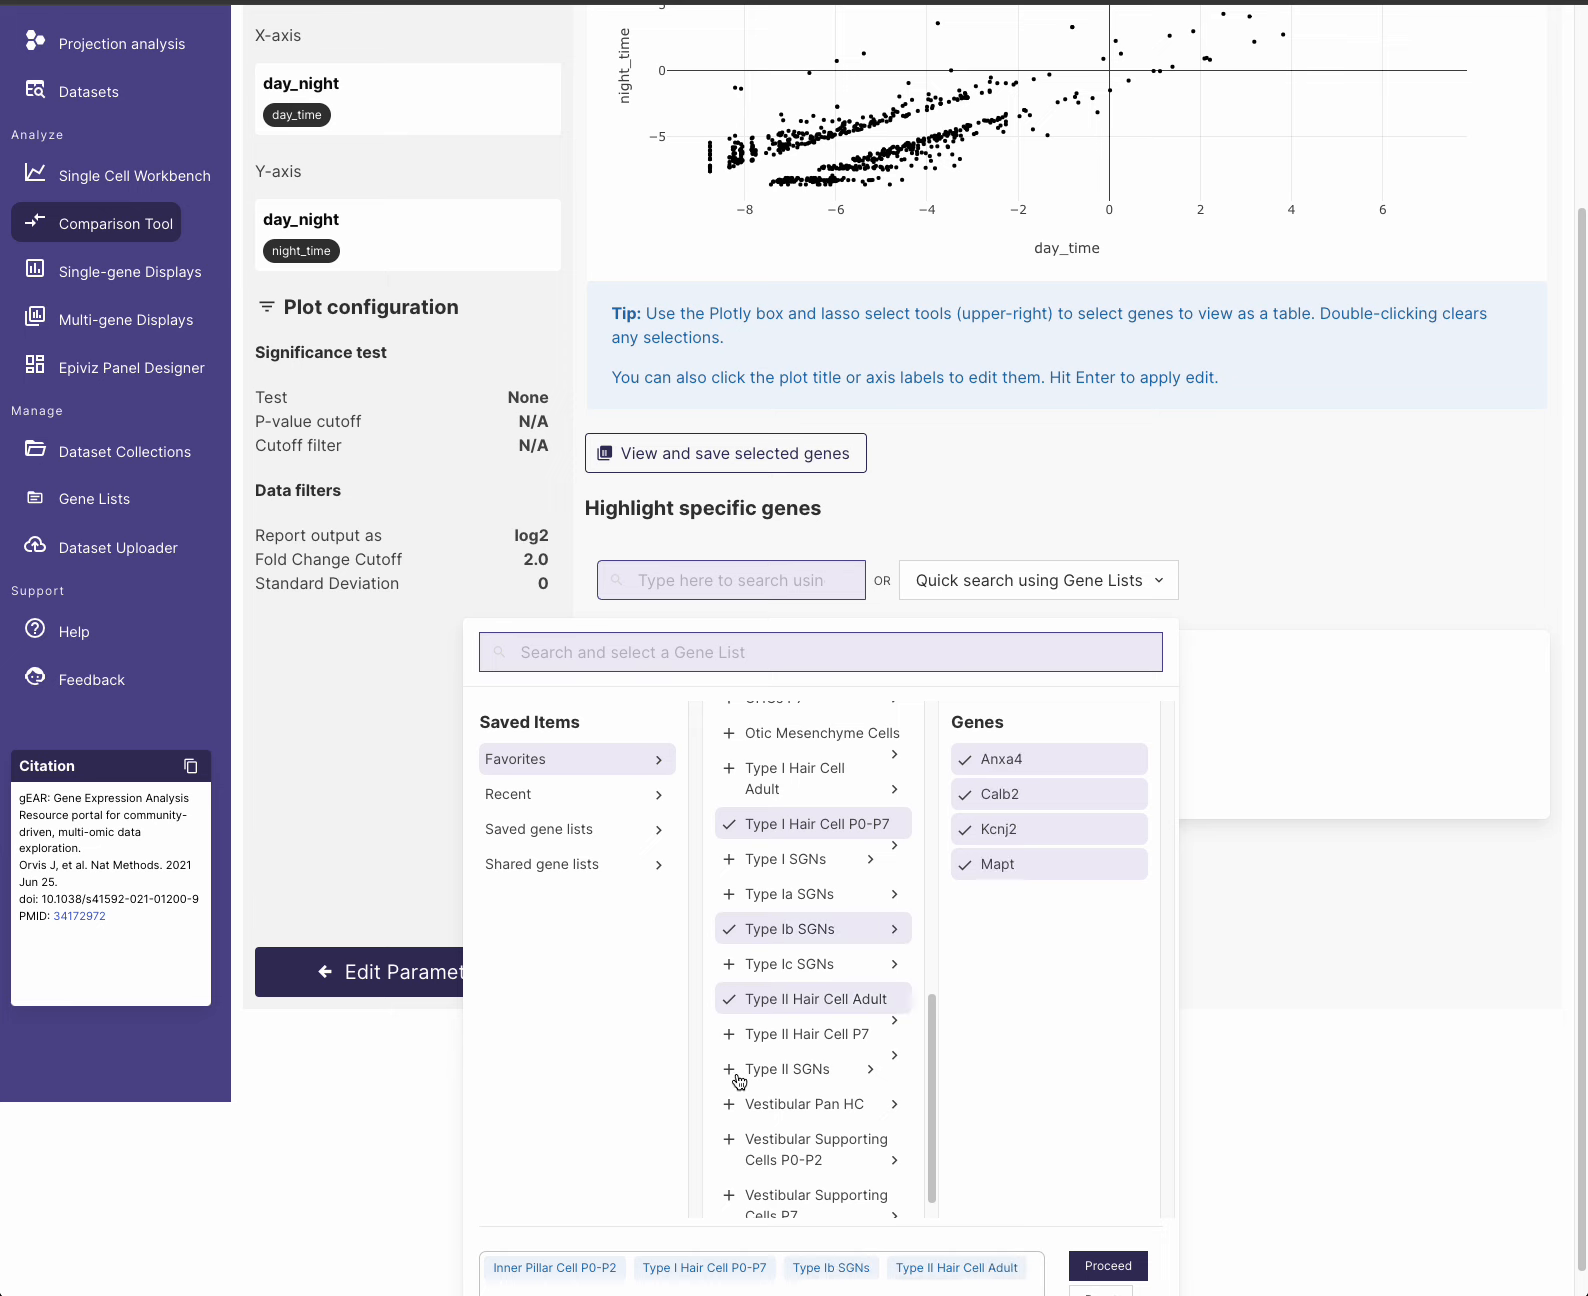
# - Add Vestibular Pan HC, Vestibular Supporting Cells P0-P2 and Vestibular Supporting Cells P7, and highlight the genes of all selected lists in the plot
pyautogui.click(724, 1104)
pyautogui.scroll(-1, 722, 1106)
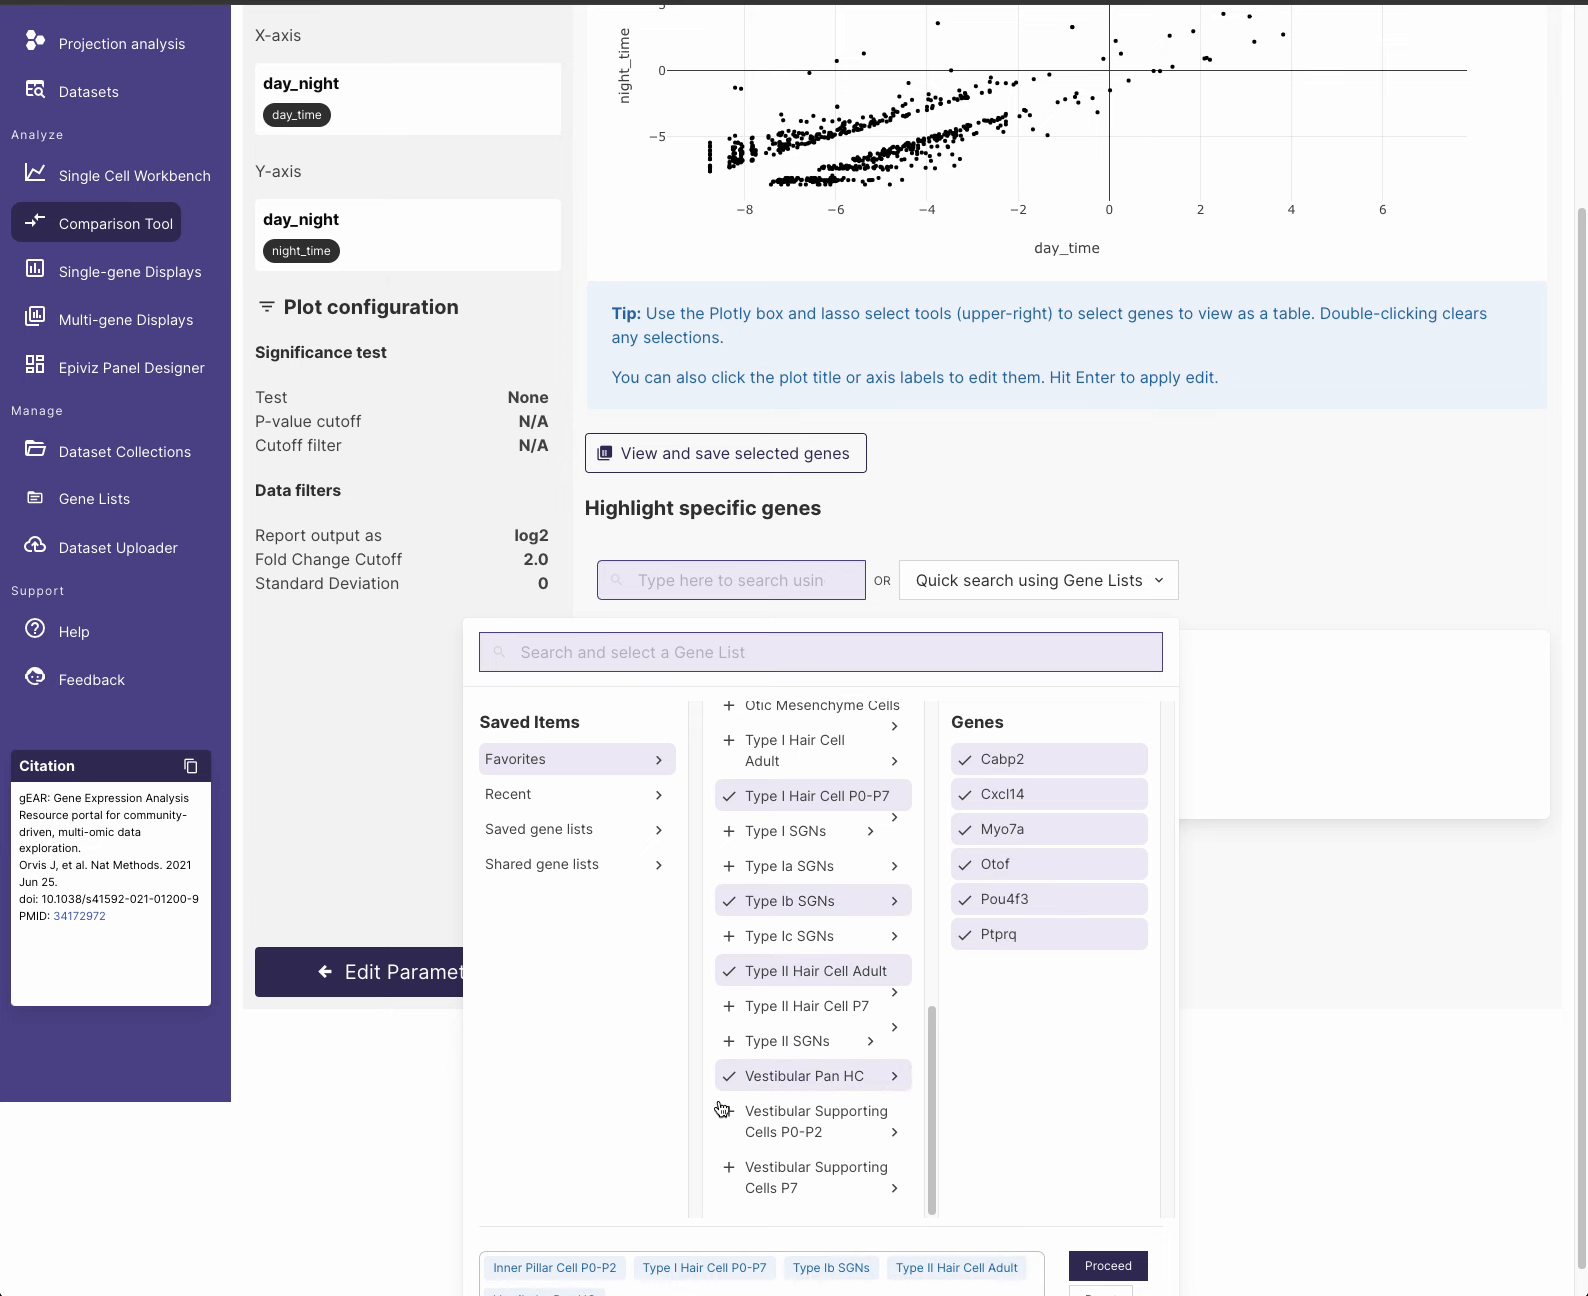
pyautogui.click(722, 1110)
pyautogui.click(727, 1170)
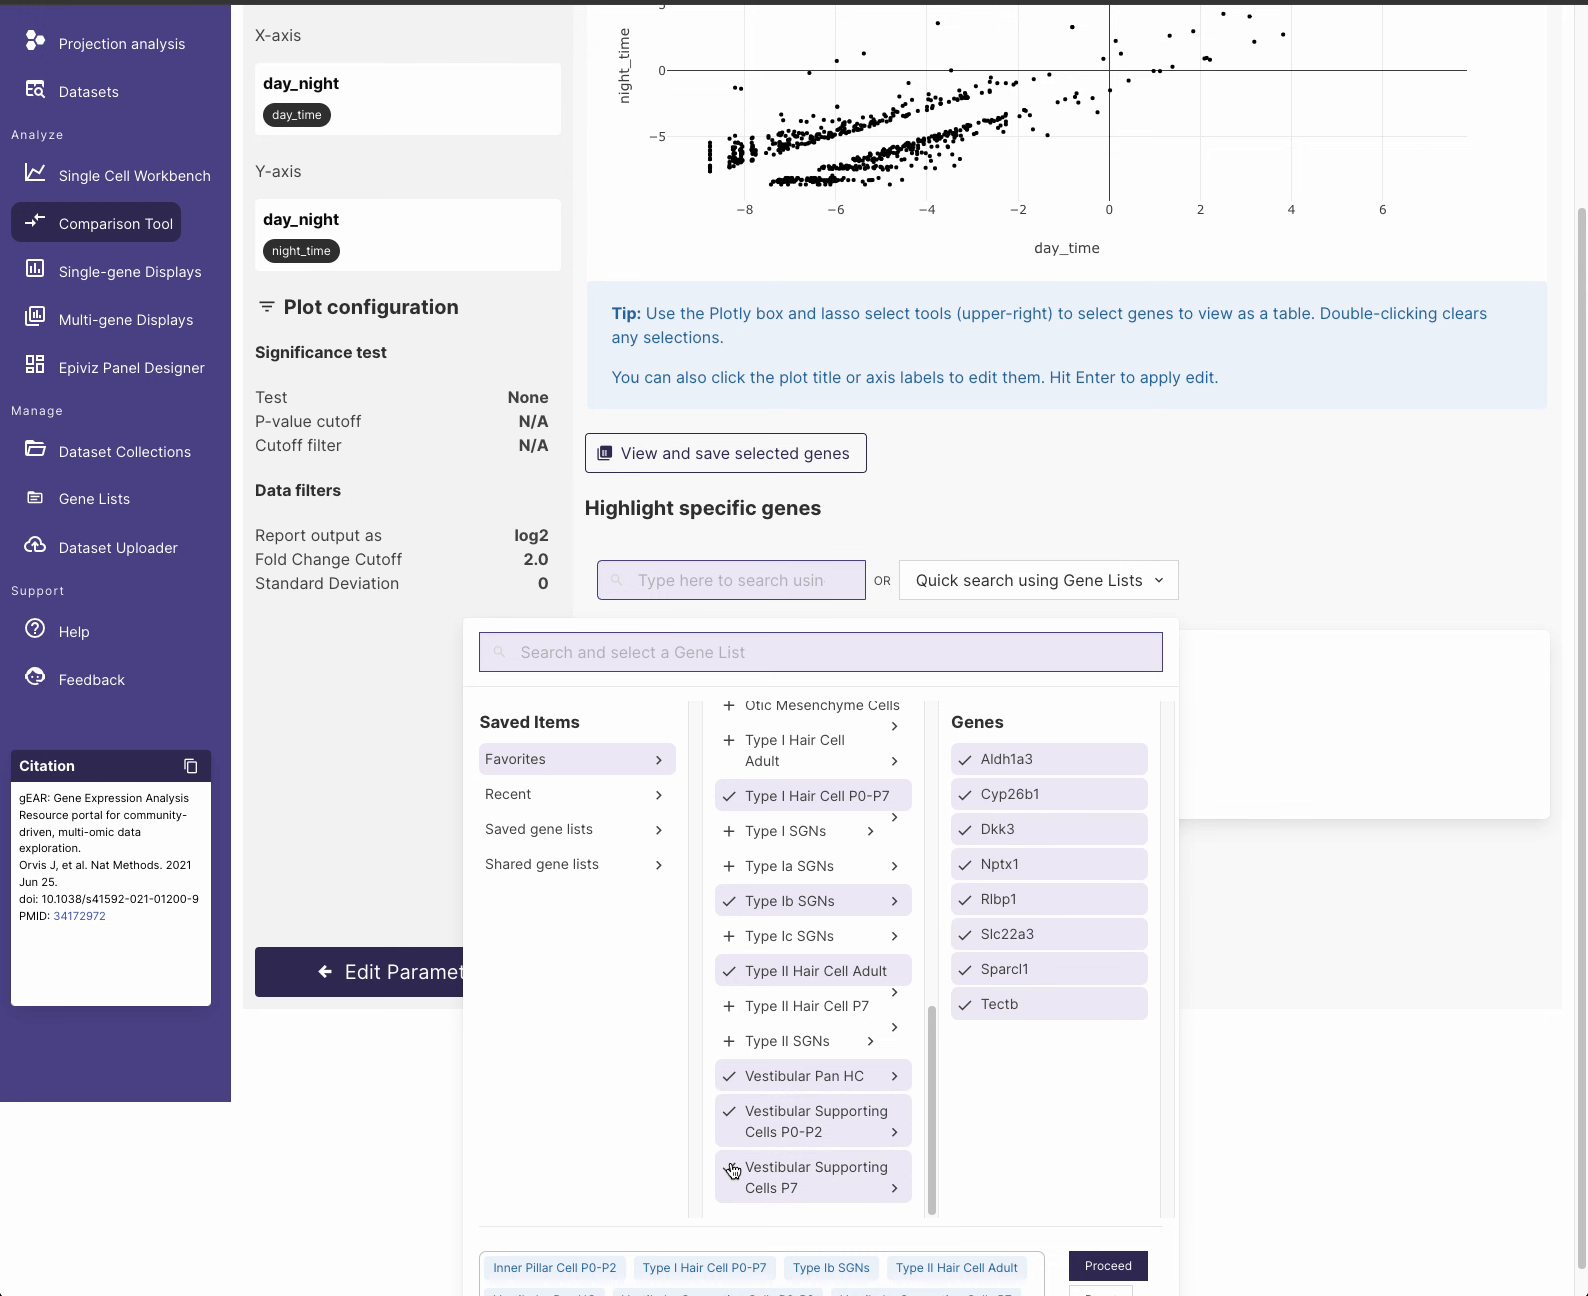
pyautogui.click(1108, 1268)
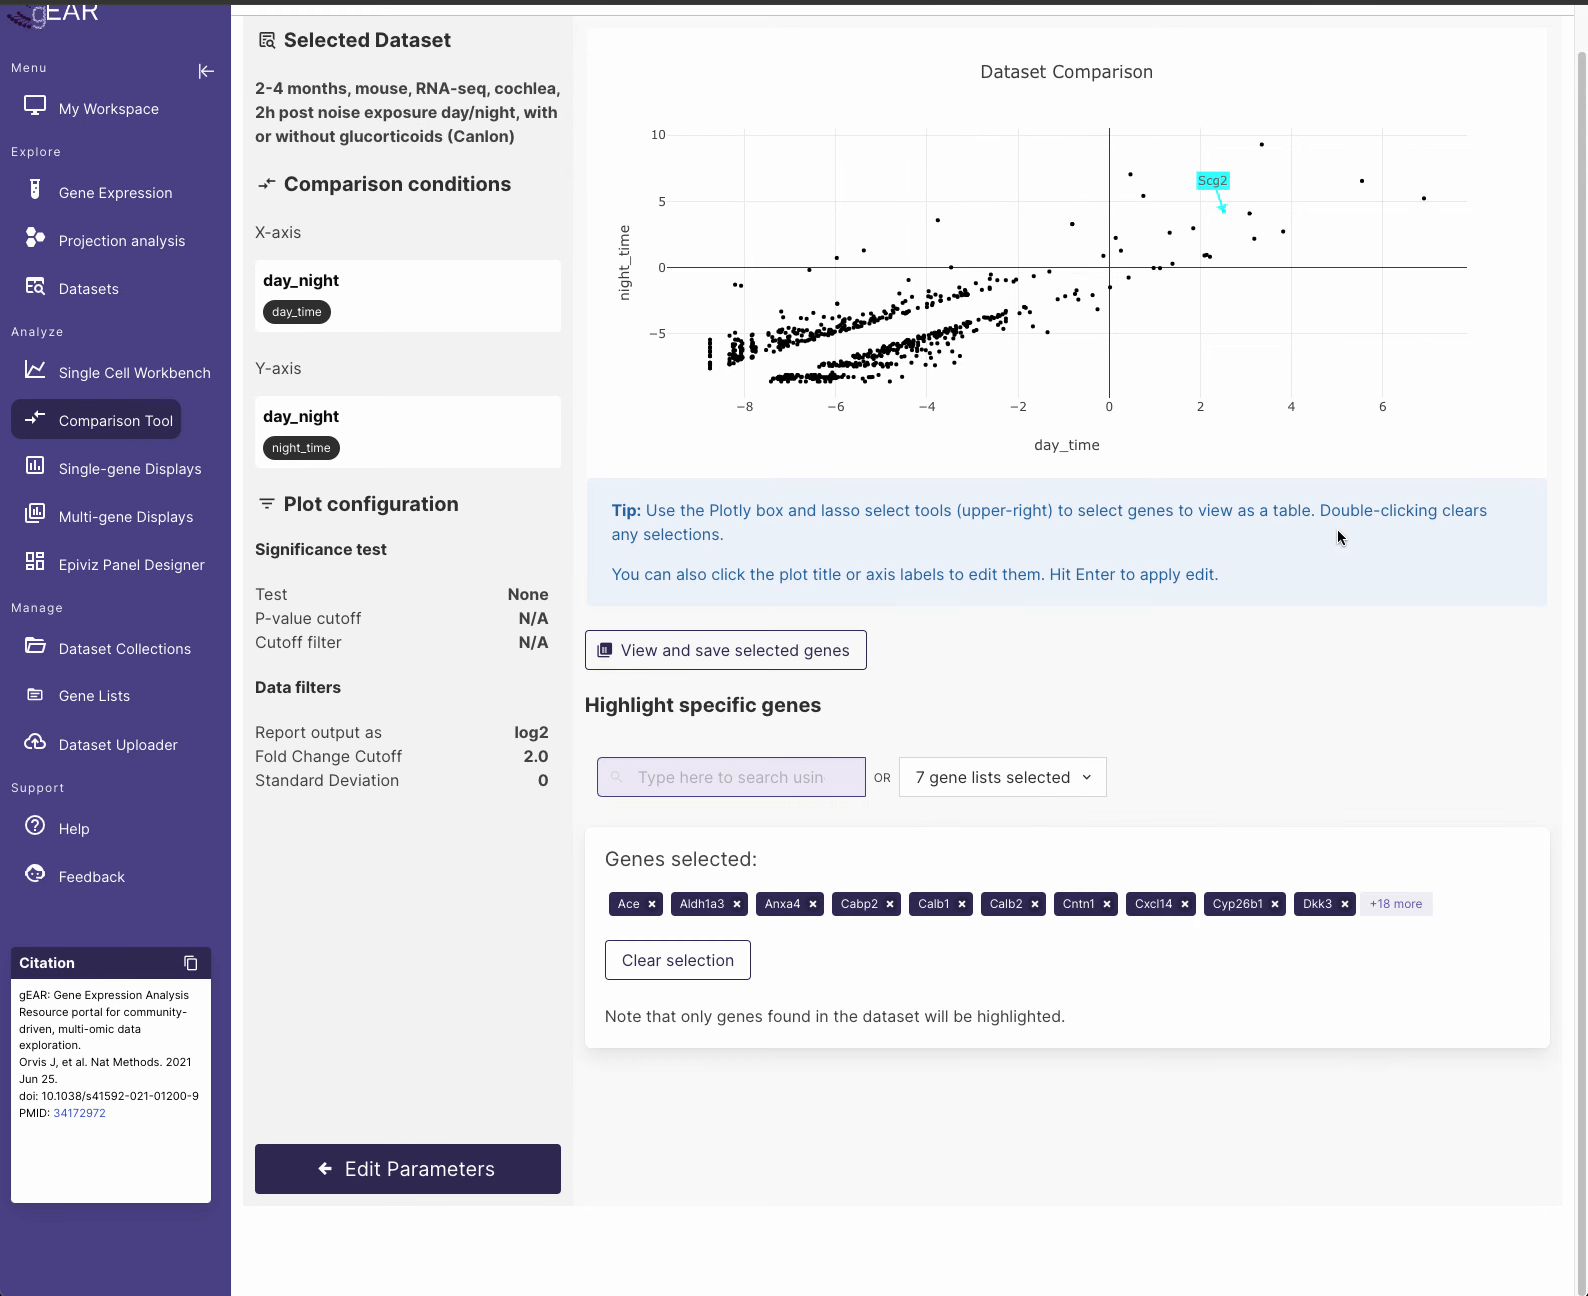
# - Inspect the highlighted Scg2 gene up close in the plot, restore the full plot range and clear the gene selection
pyautogui.moveTo(1228, 202)
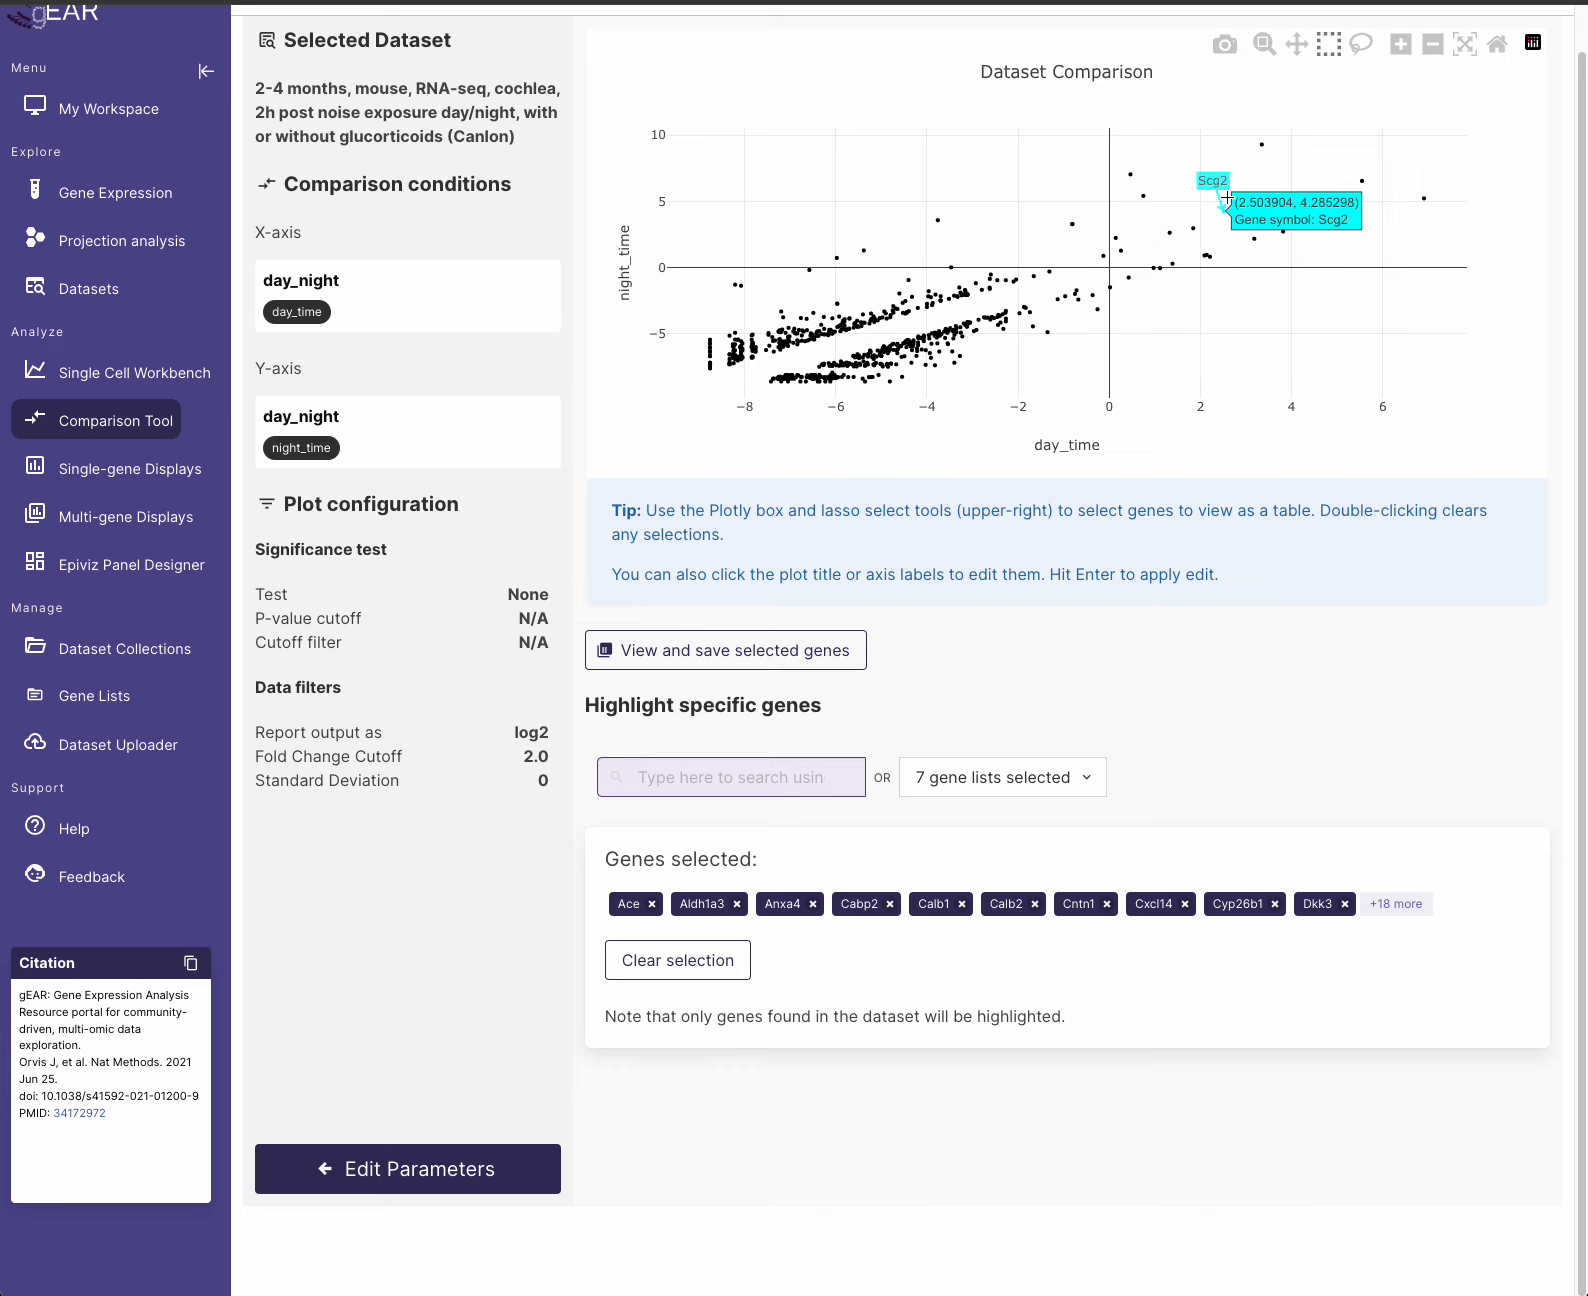
pyautogui.click(1264, 44)
pyautogui.moveTo(1186, 171); pyautogui.dragTo(1265, 228)
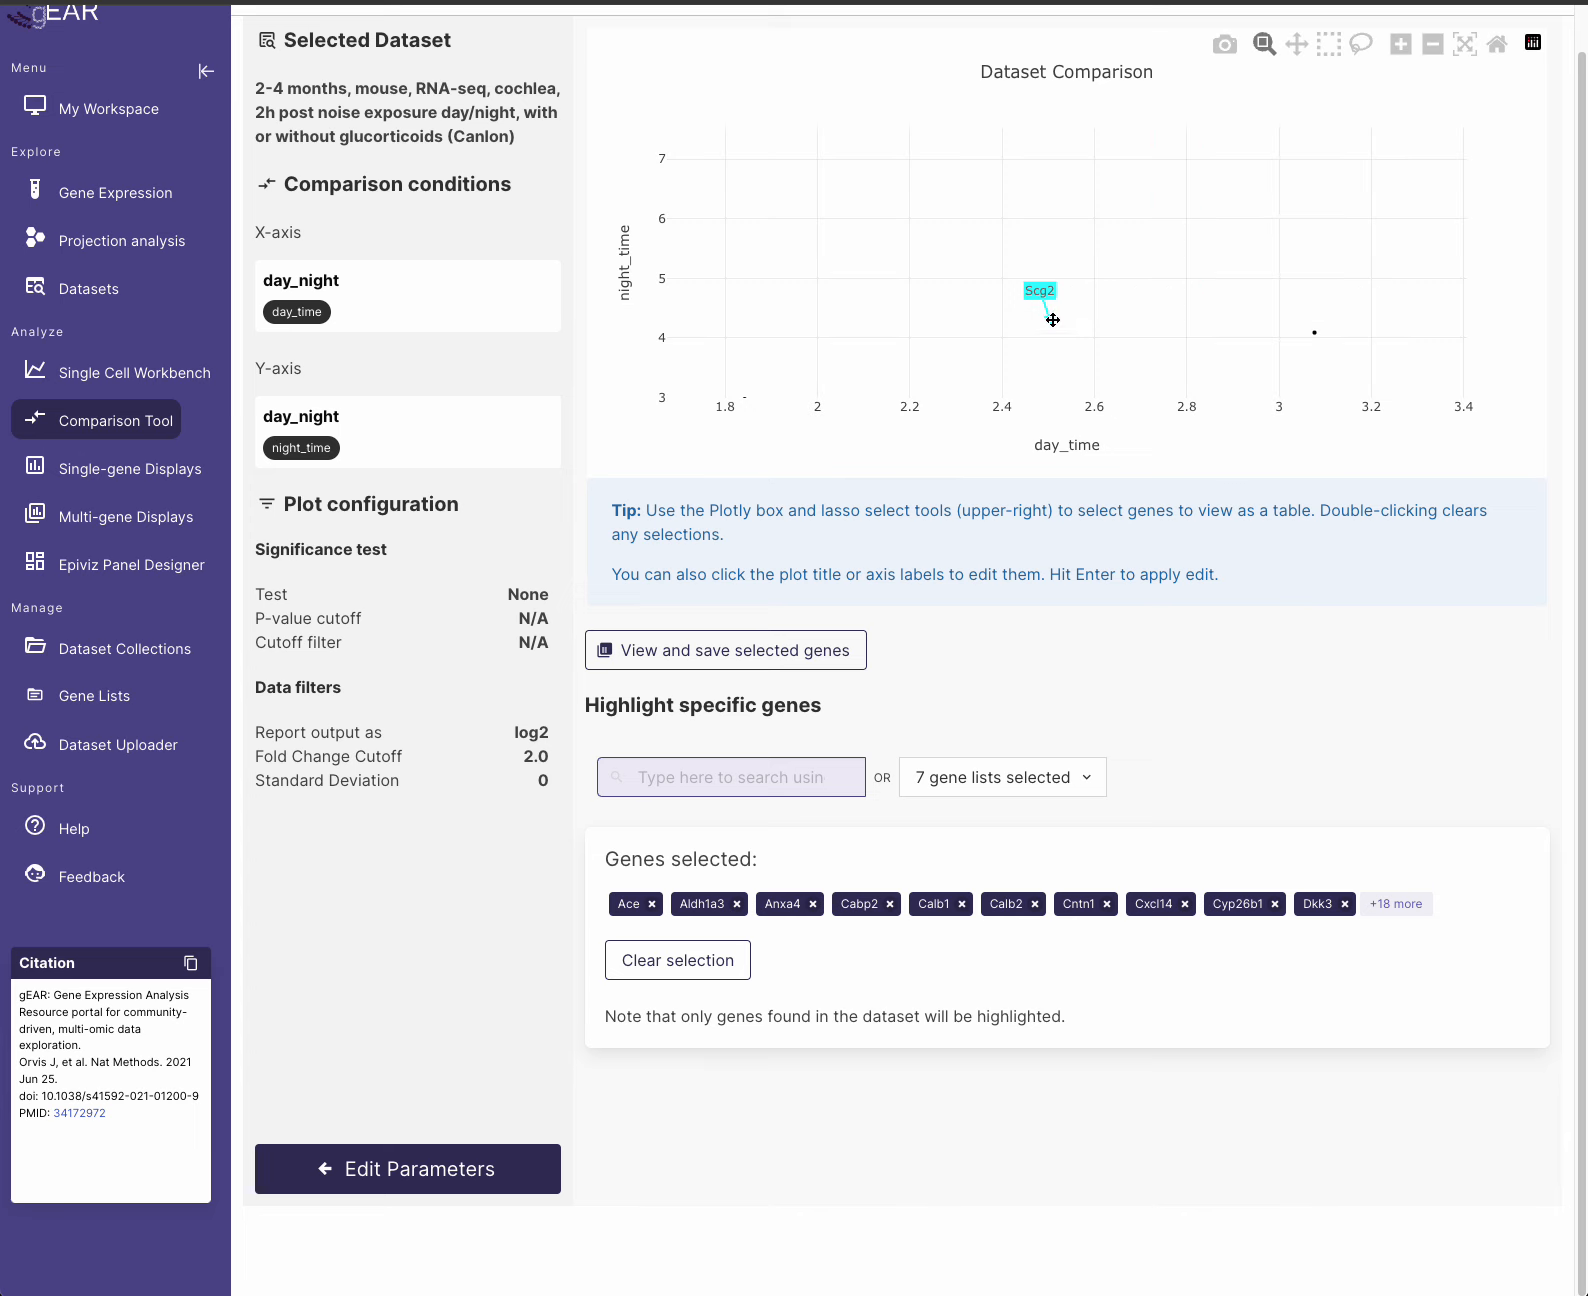
pyautogui.moveTo(1053, 328)
pyautogui.click(1496, 46)
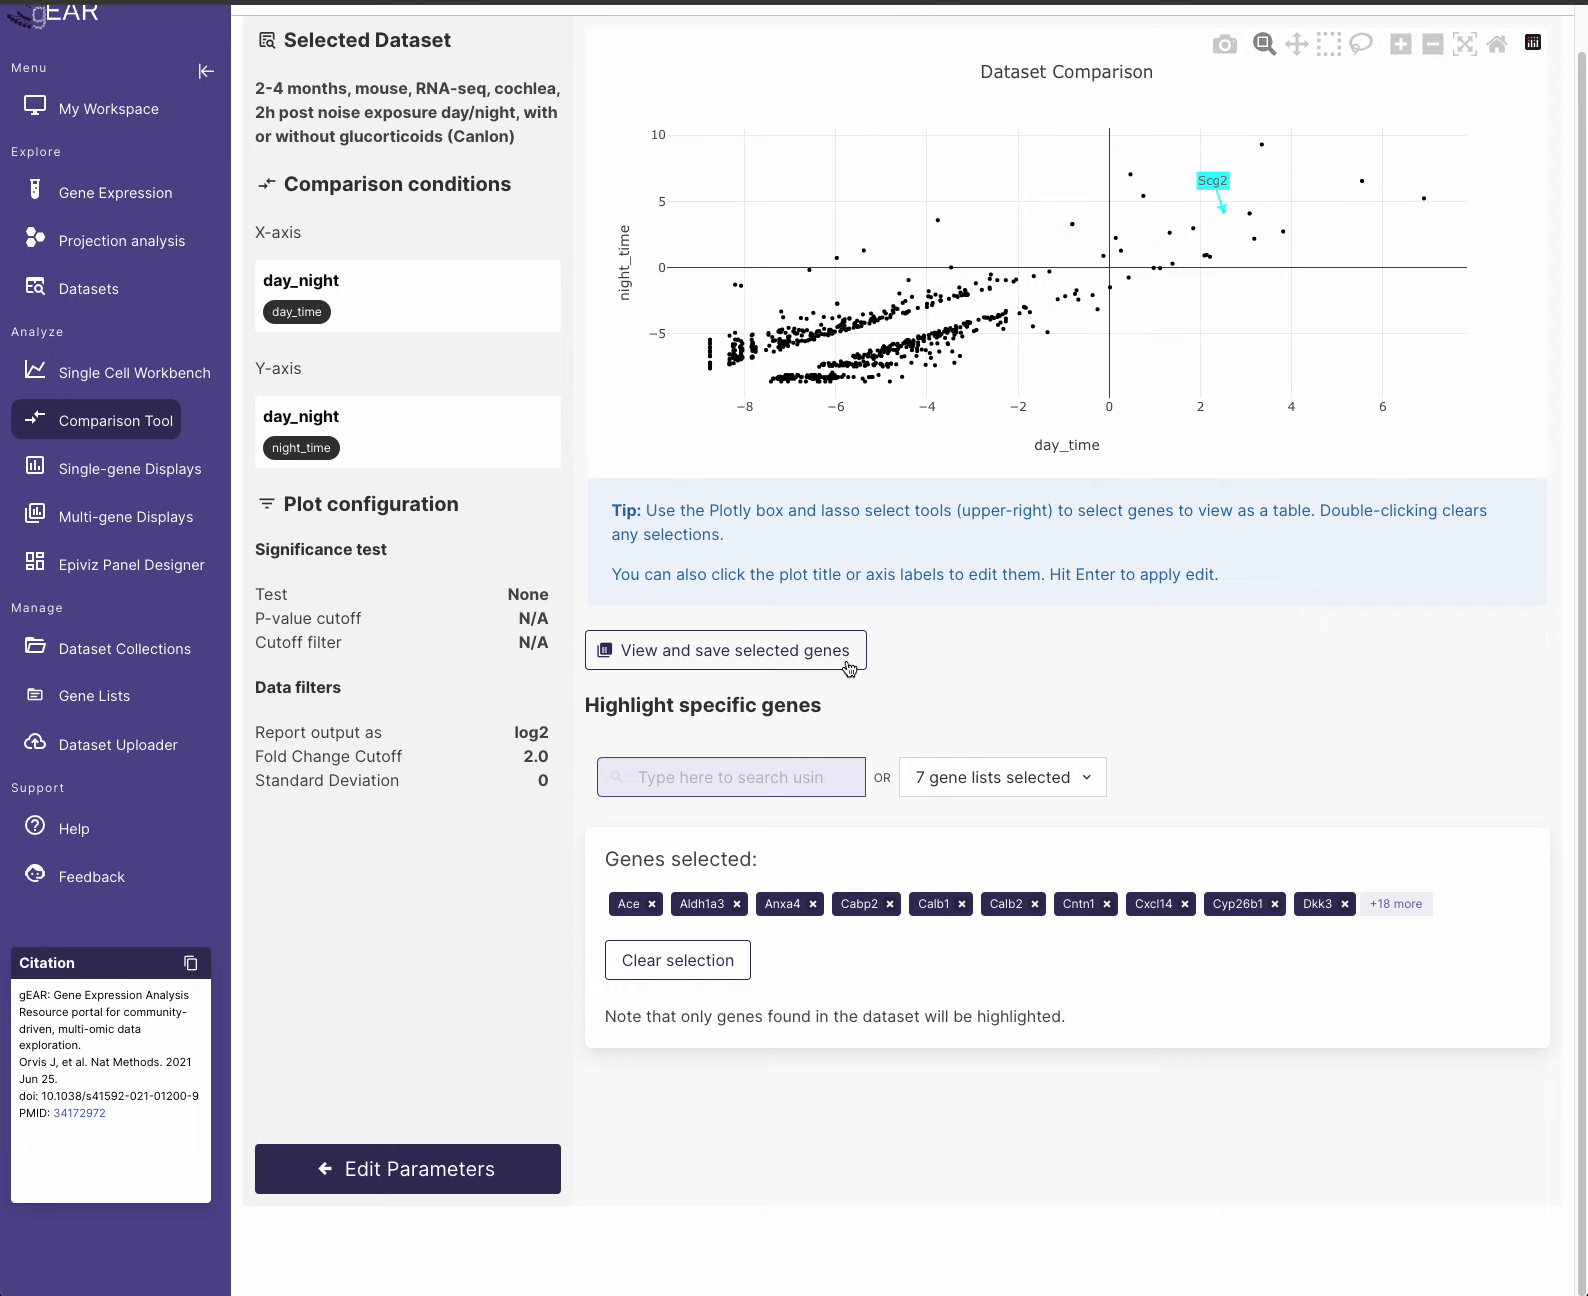
pyautogui.click(708, 970)
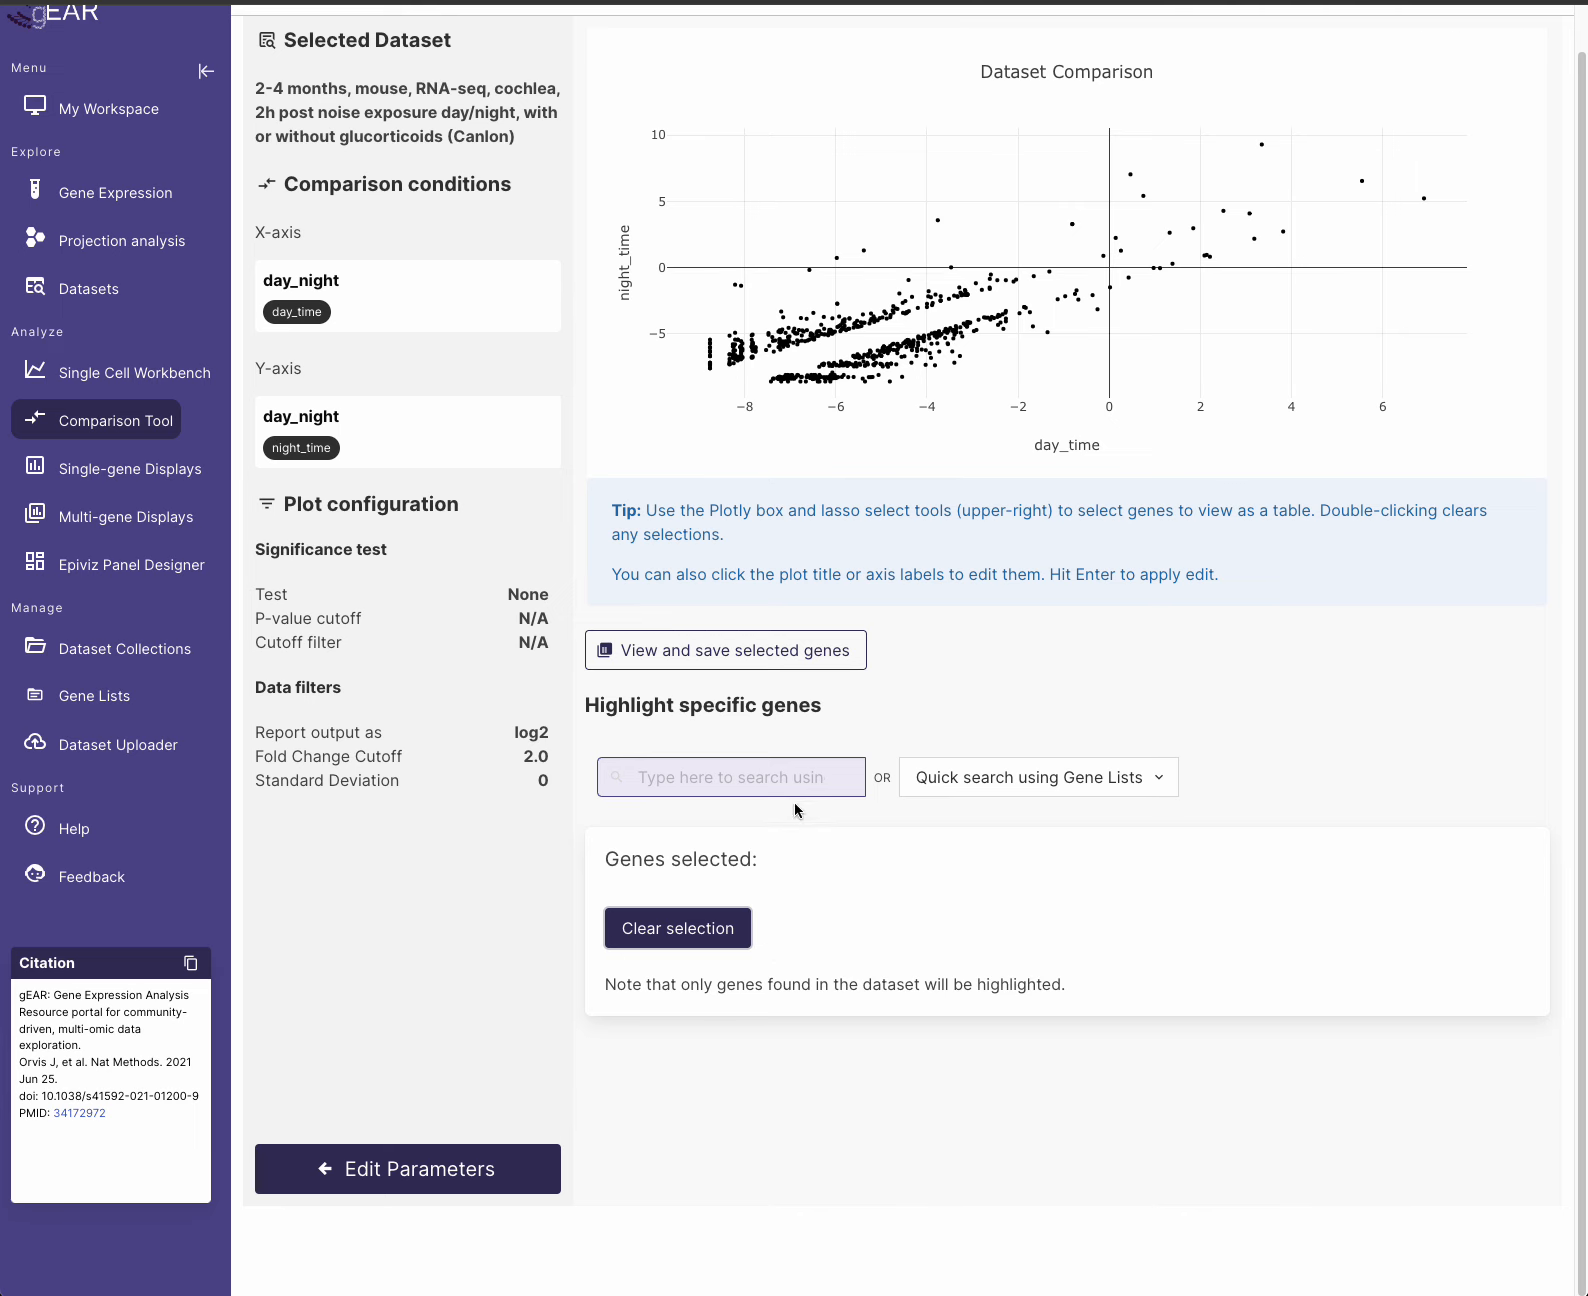
# - Open the Gene List Manager and examine the details of the saved list MyGeneListDemo220
pyautogui.click(66, 695)
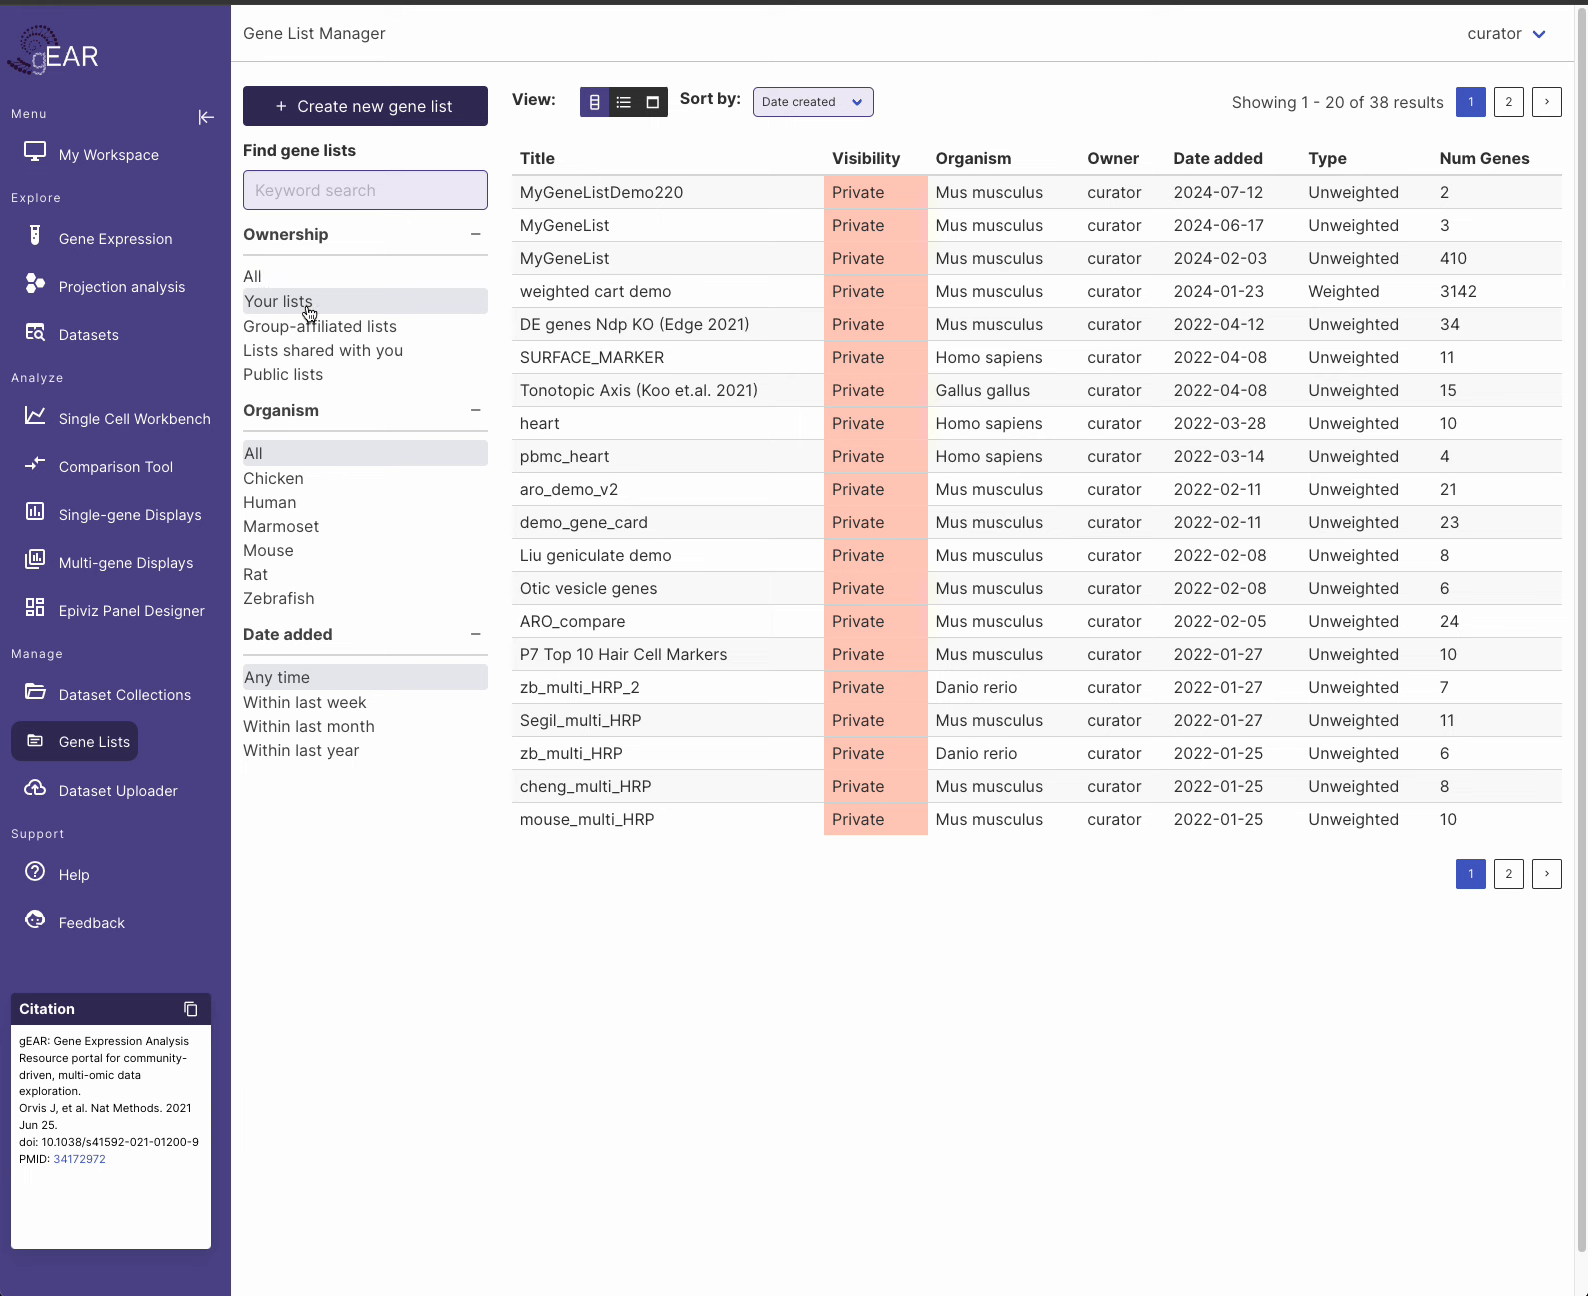
pyautogui.moveTo(520, 192); pyautogui.dragTo(1435, 200)
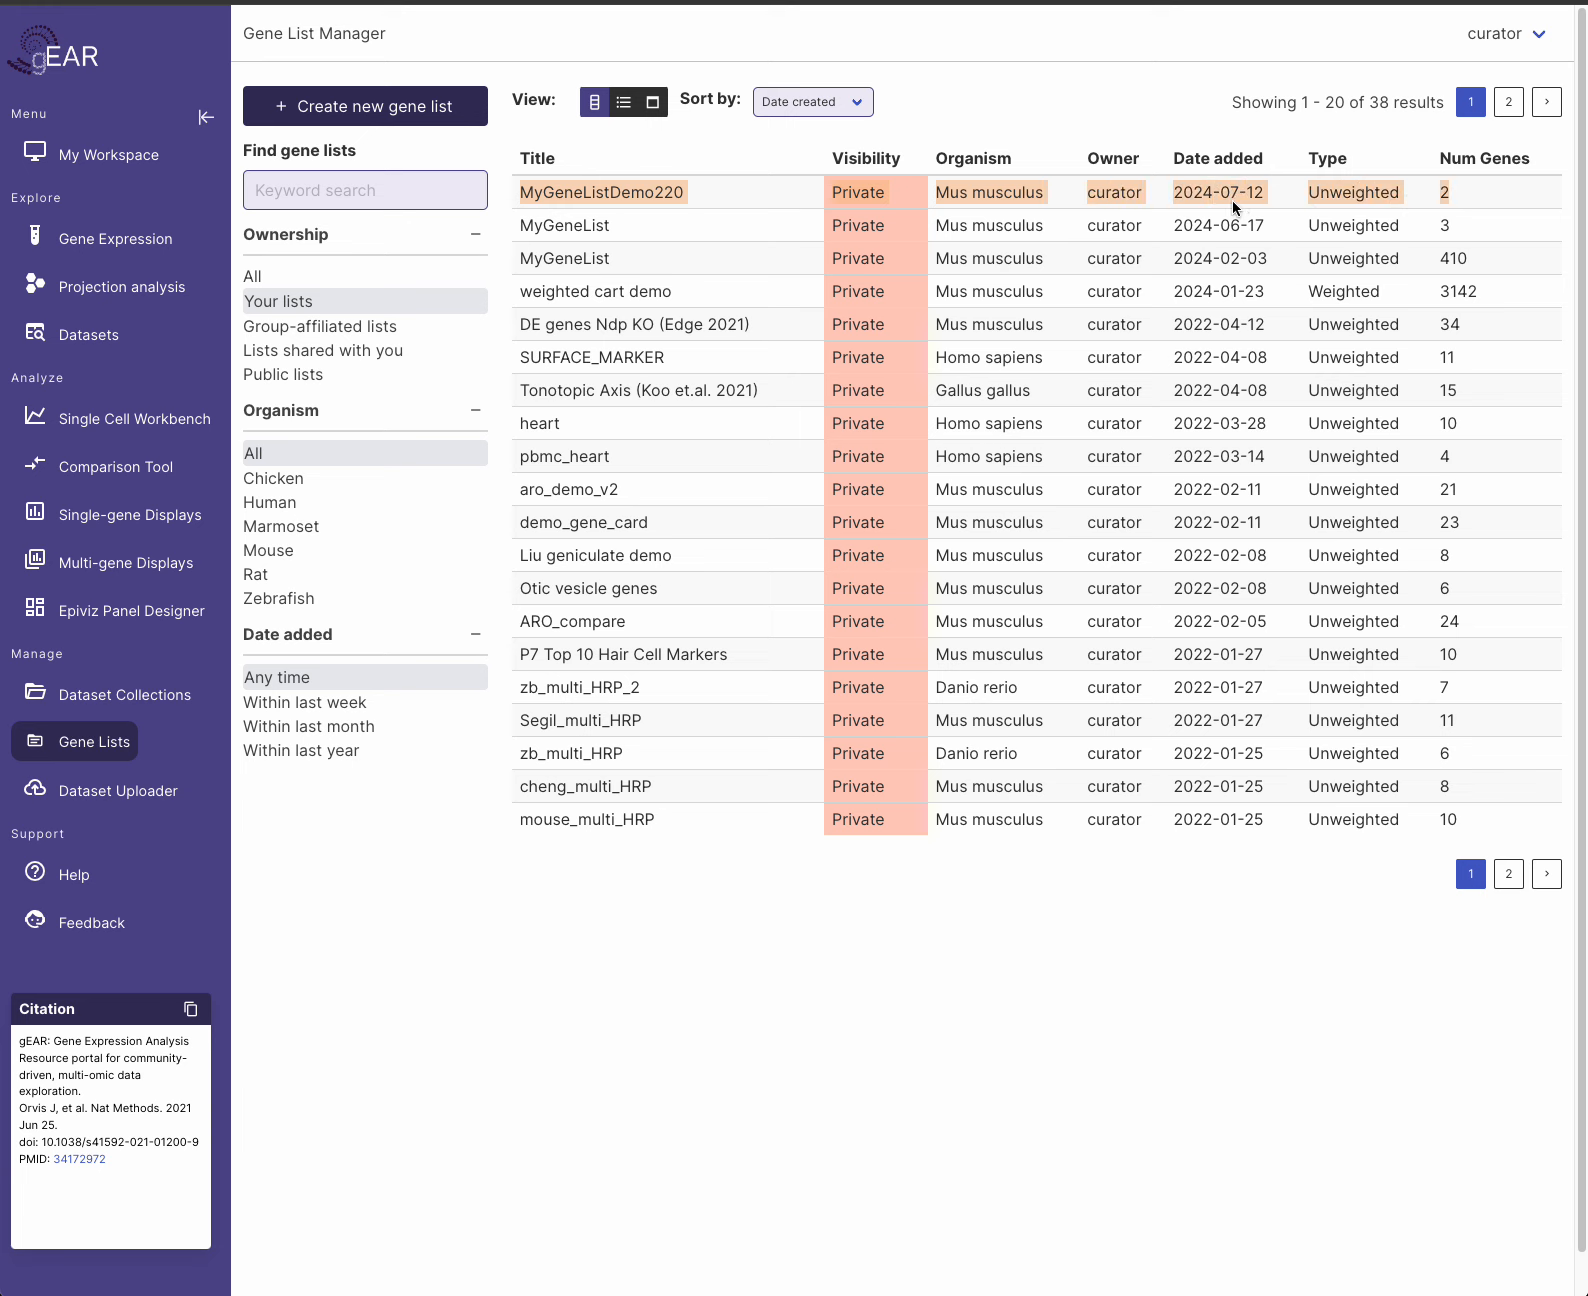
pyautogui.click(1448, 197)
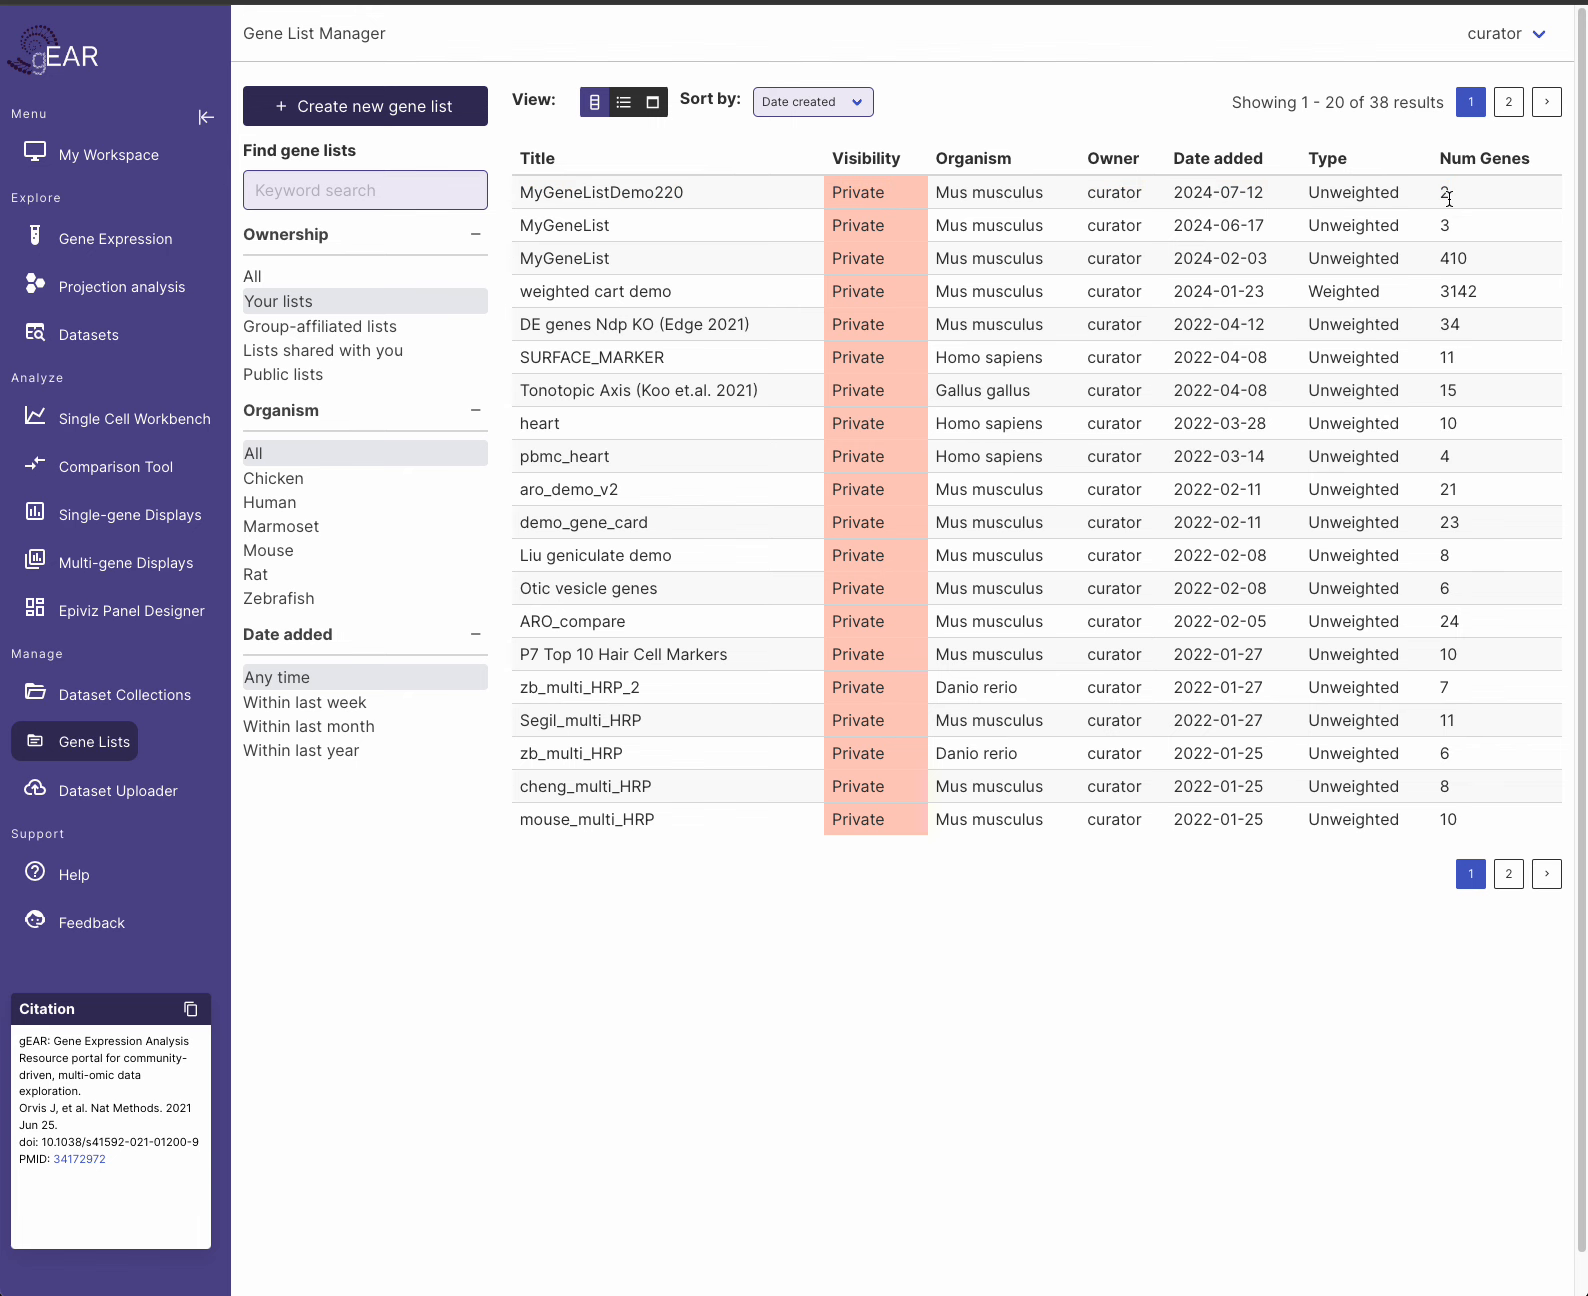
# - Show the gene lists in the compact list view and examine the genes contained in MyGeneListDemo220
pyautogui.click(624, 103)
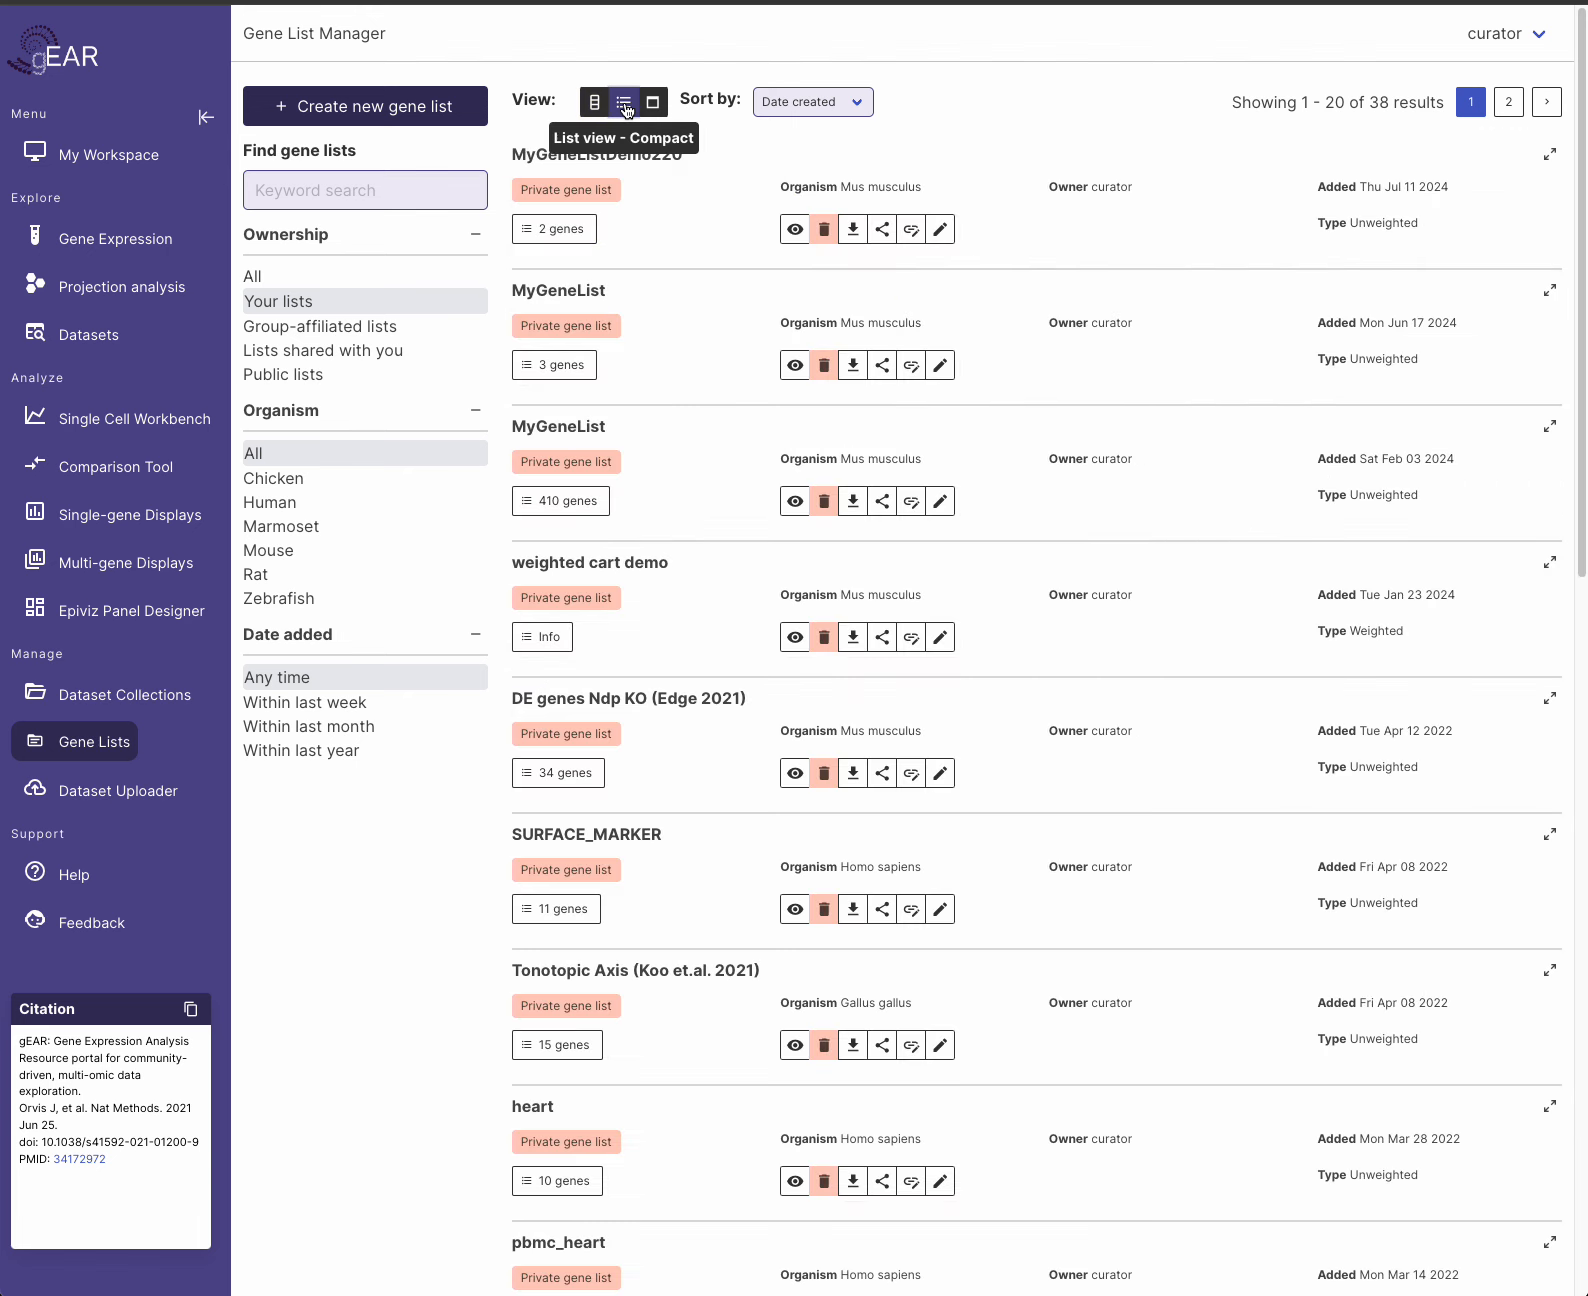
pyautogui.click(569, 236)
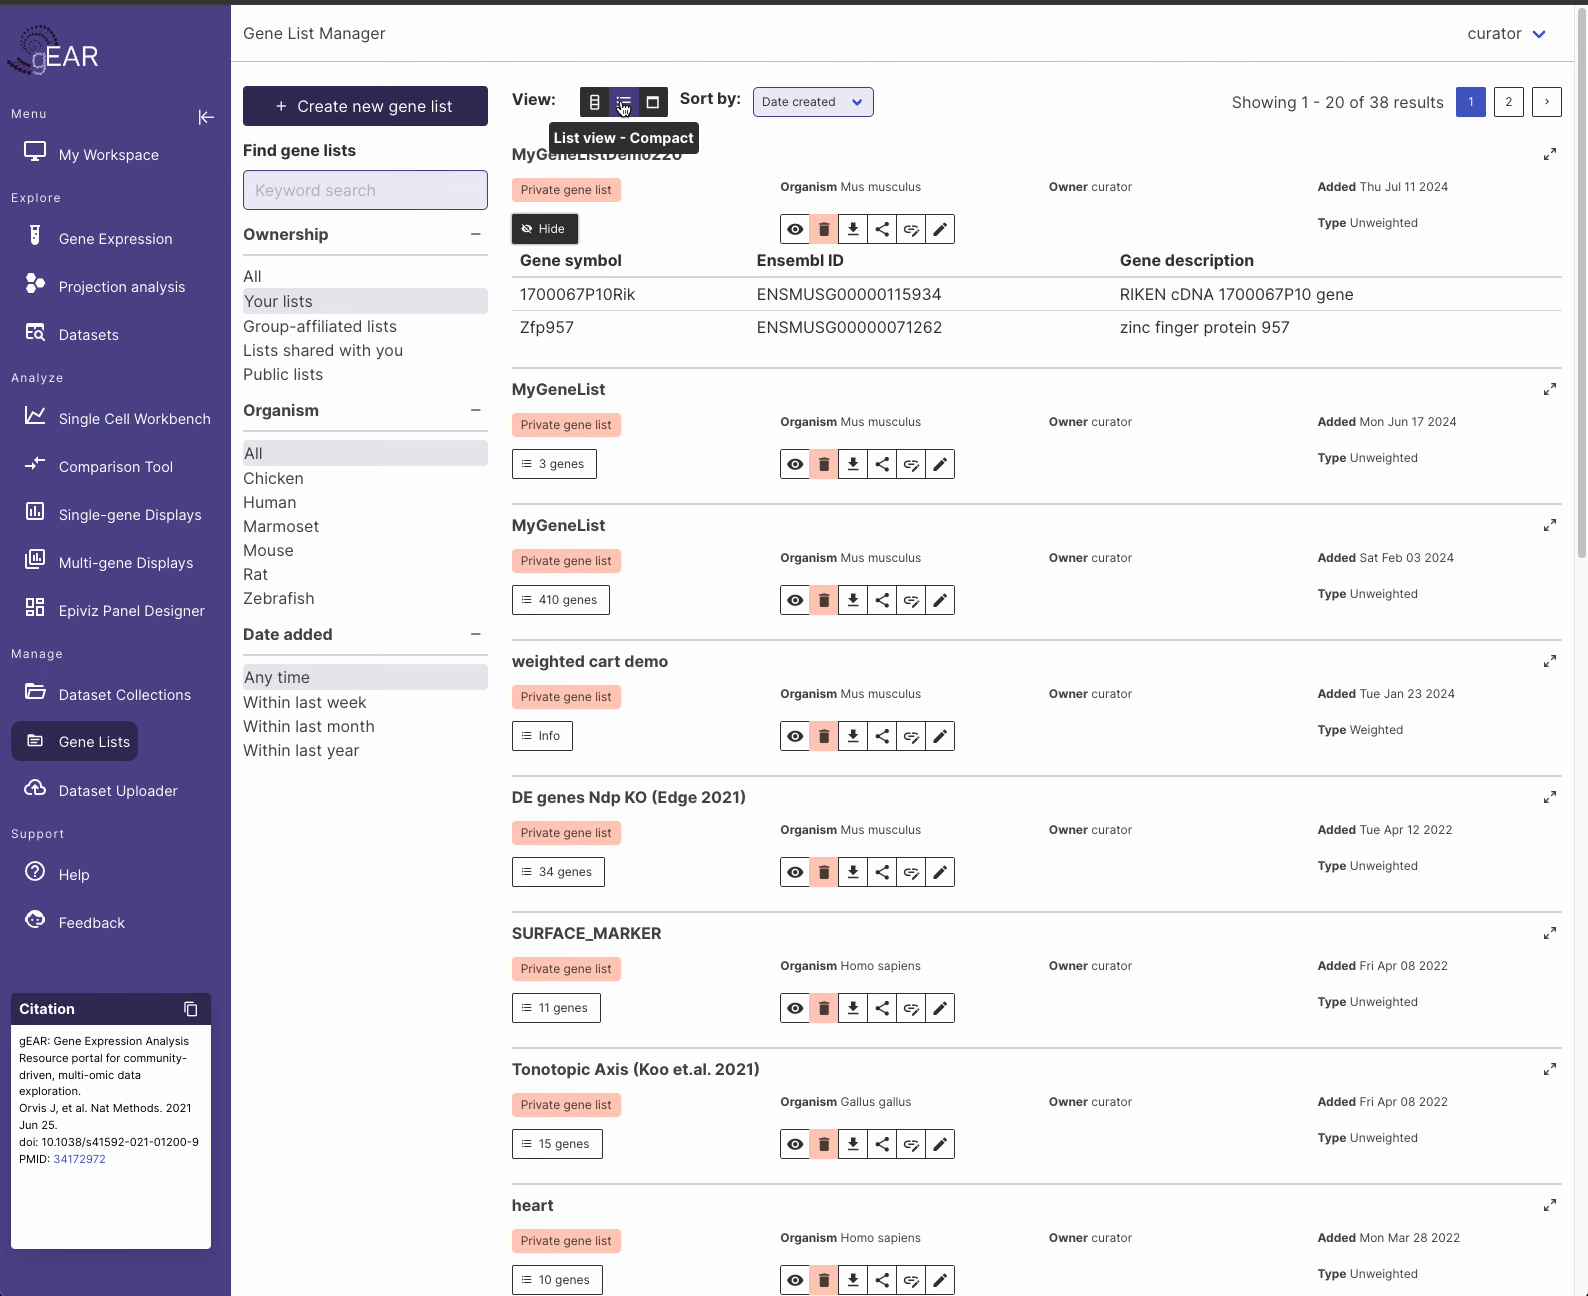
pyautogui.moveTo(518, 295); pyautogui.dragTo(1336, 335)
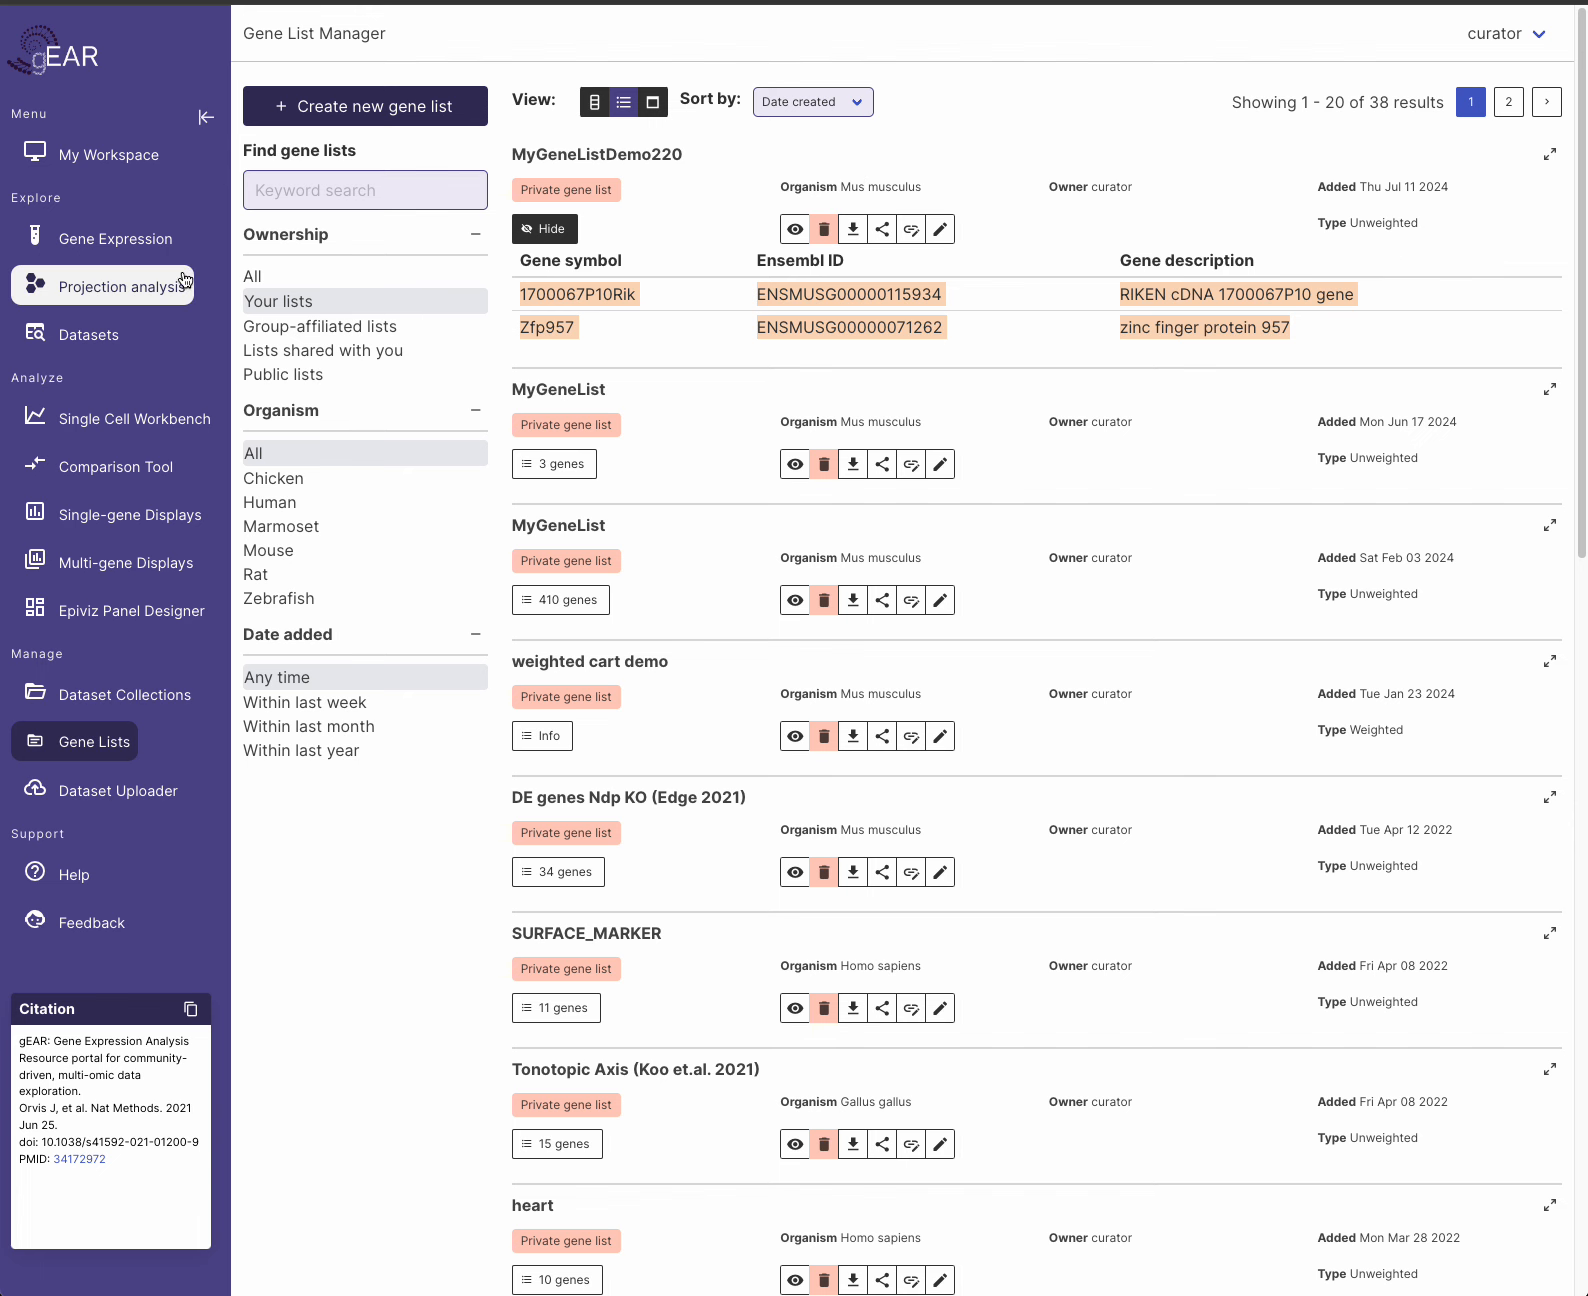
# - Return to the My Workspace page
pyautogui.click(164, 172)
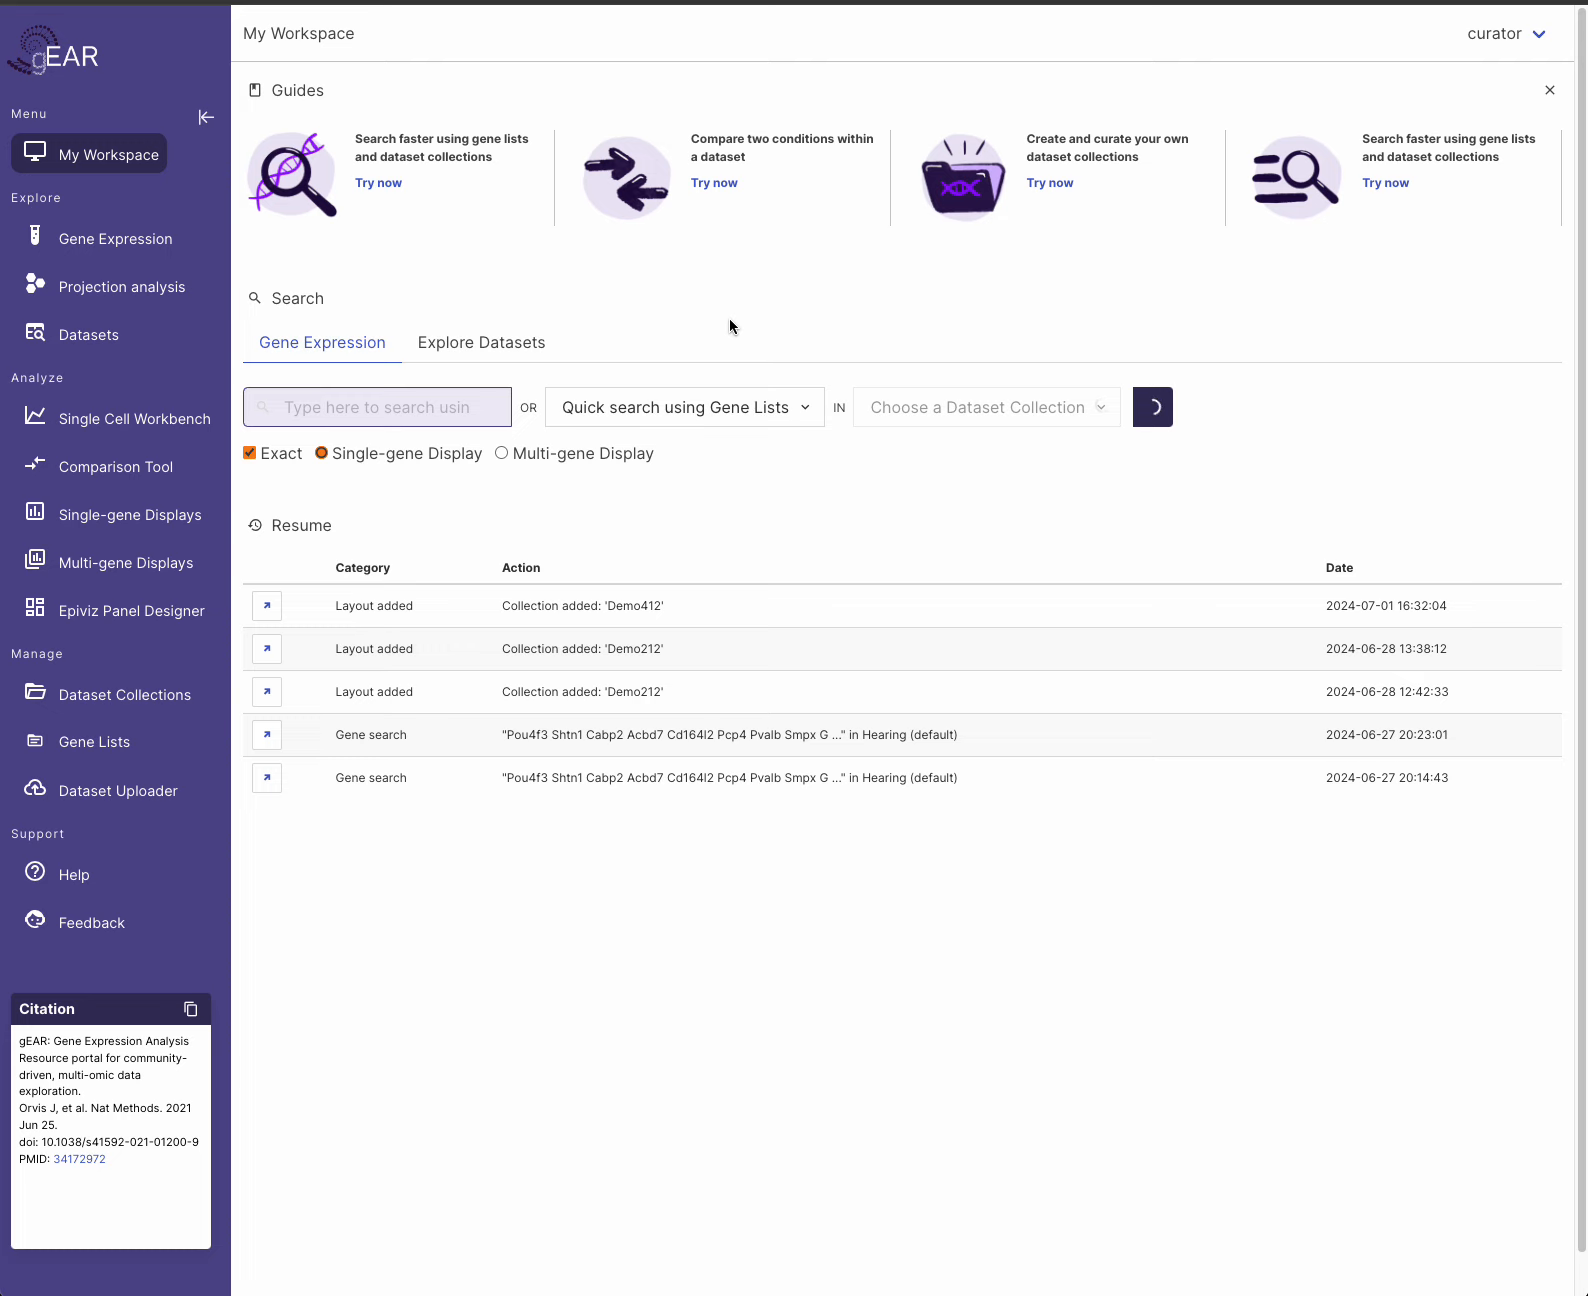
pyautogui.press('super+shift+5')
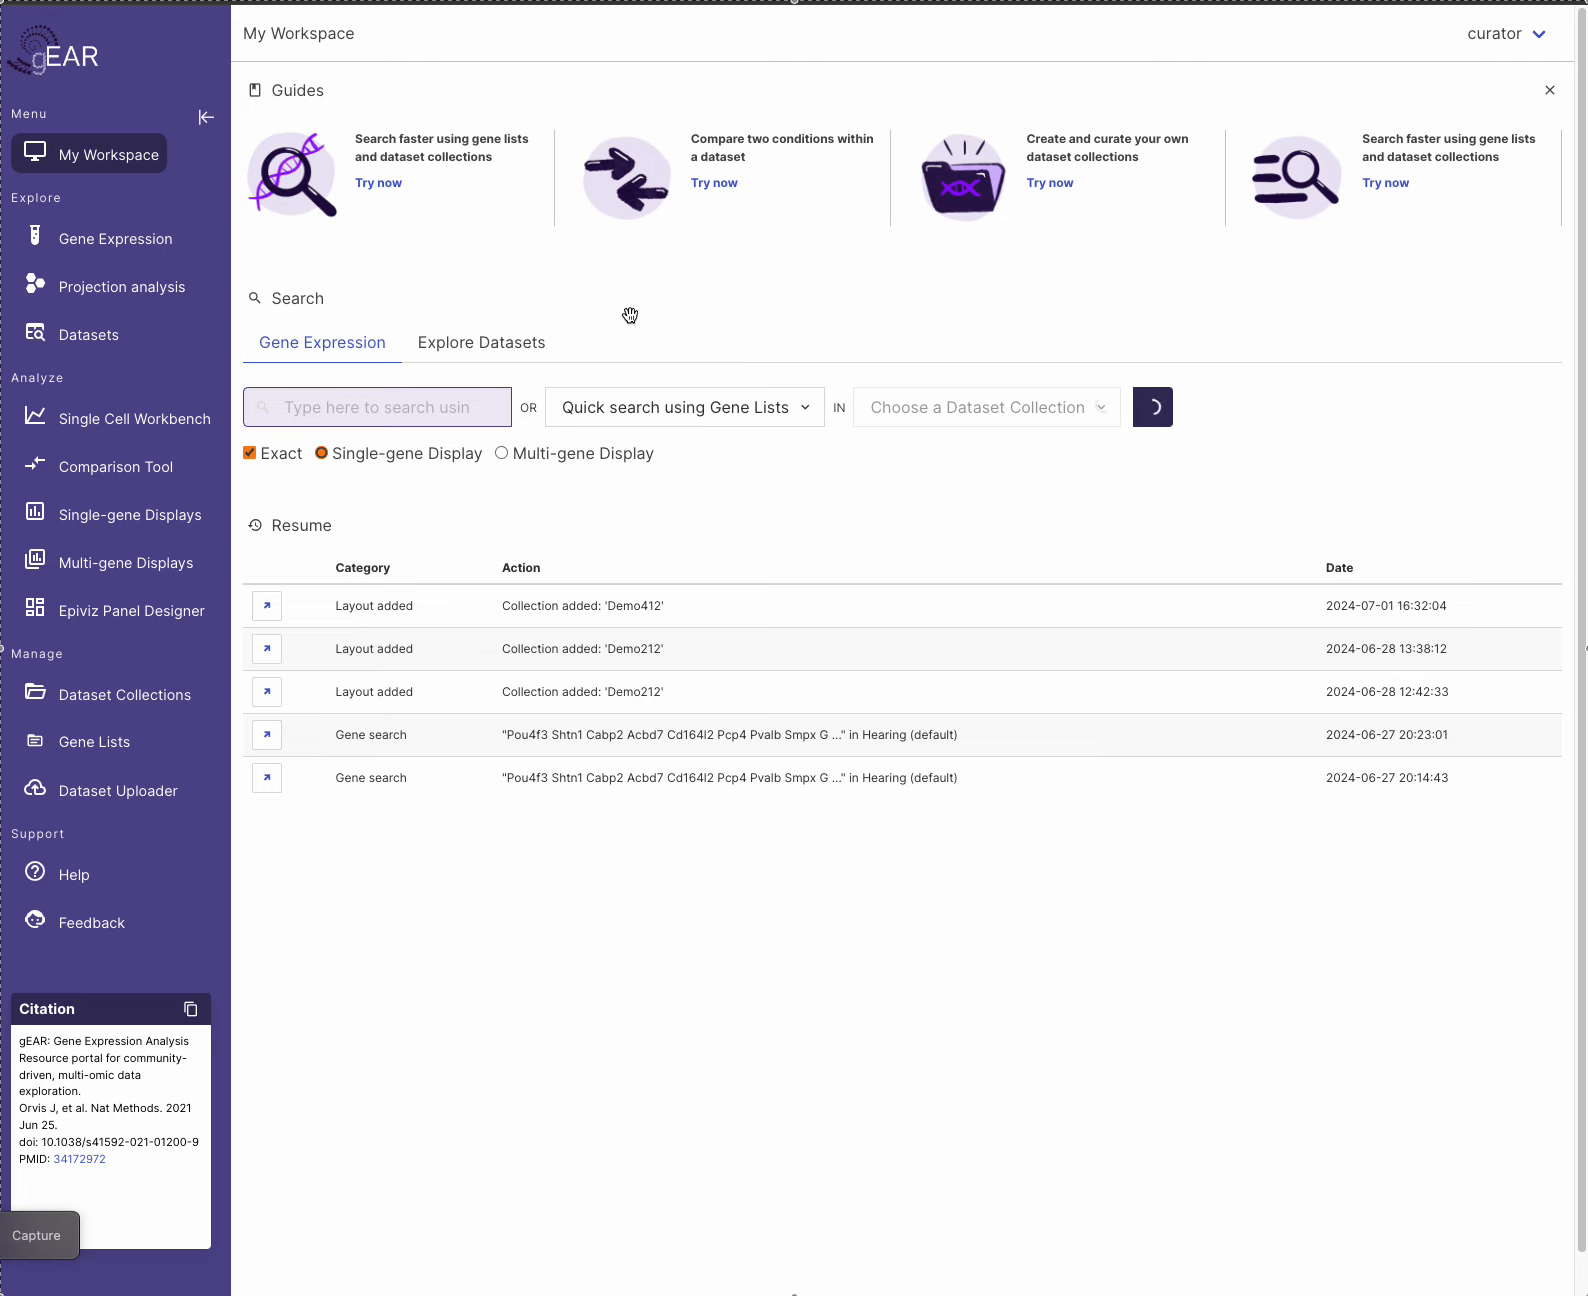